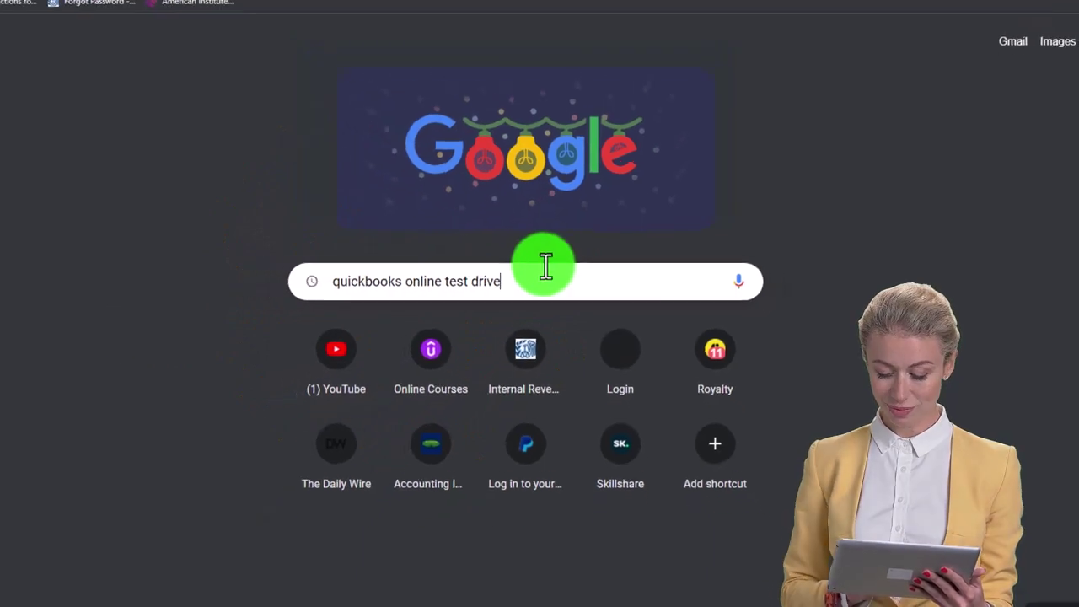
Search Google for "quickbooks online test drive", open the United States test drive link, and complete the security verification
{"action": "key", "text": "Return"}
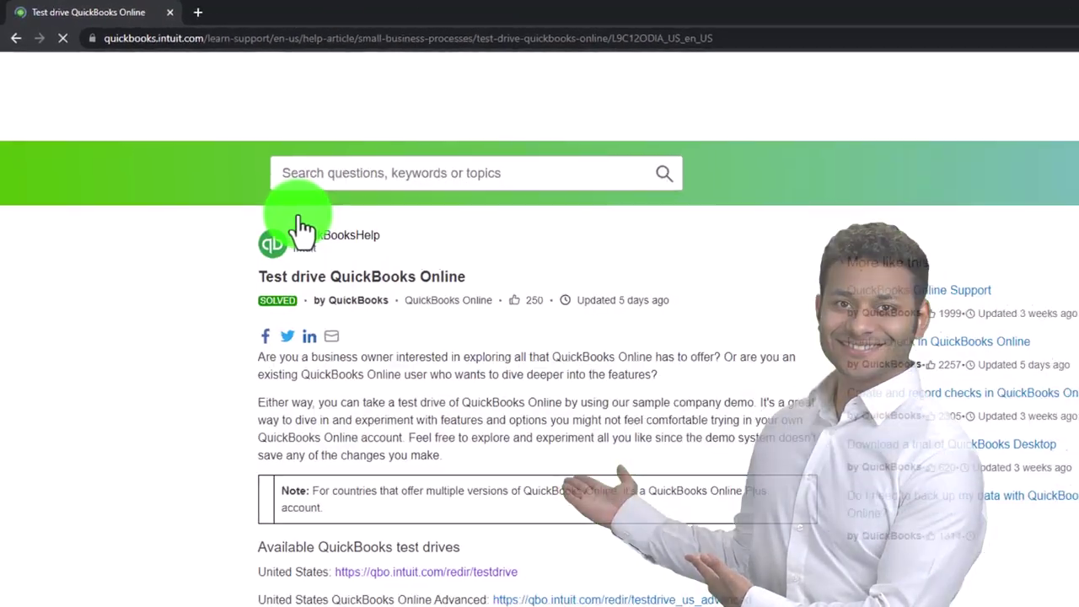
{"action": "scroll", "coordinate": [153, 319], "scroll_direction": "down", "scroll_amount": 1}
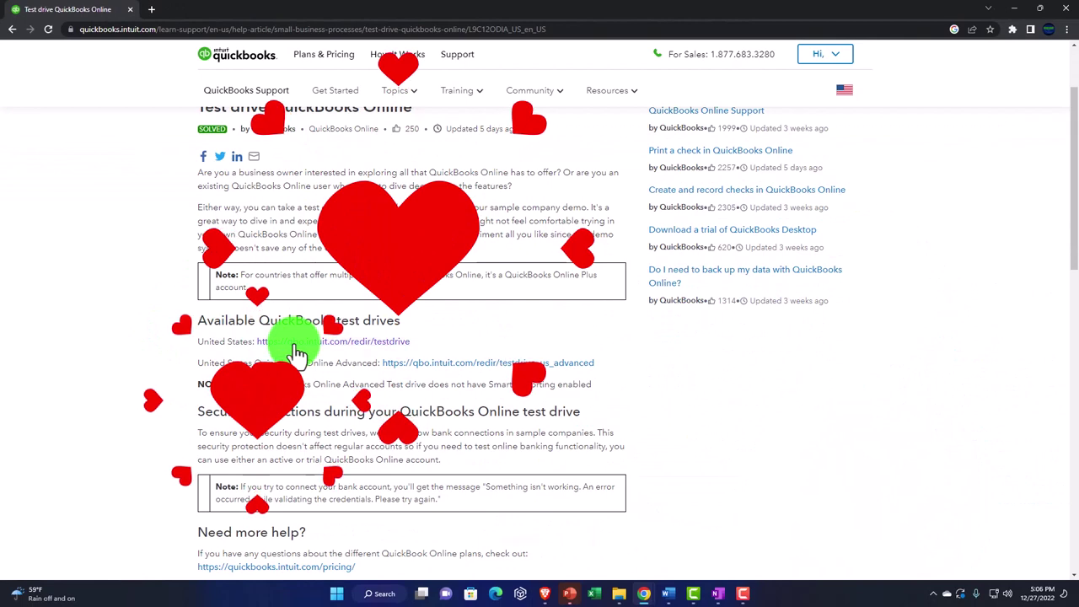
{"action": "left_click", "coordinate": [287, 349]}
{"action": "left_click", "coordinate": [464, 182]}
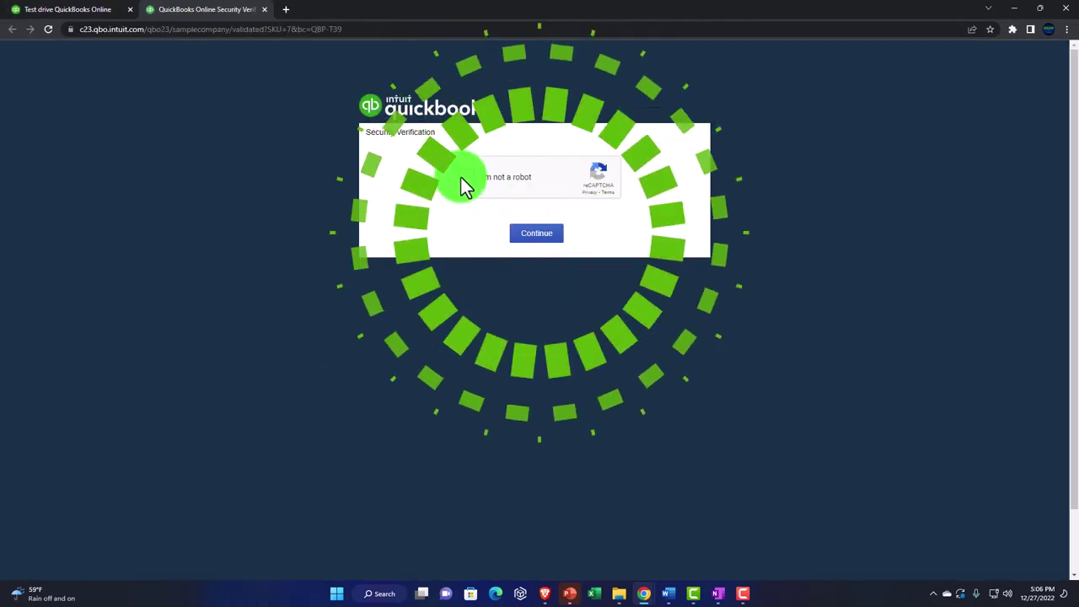
{"action": "left_click", "coordinate": [522, 240]}
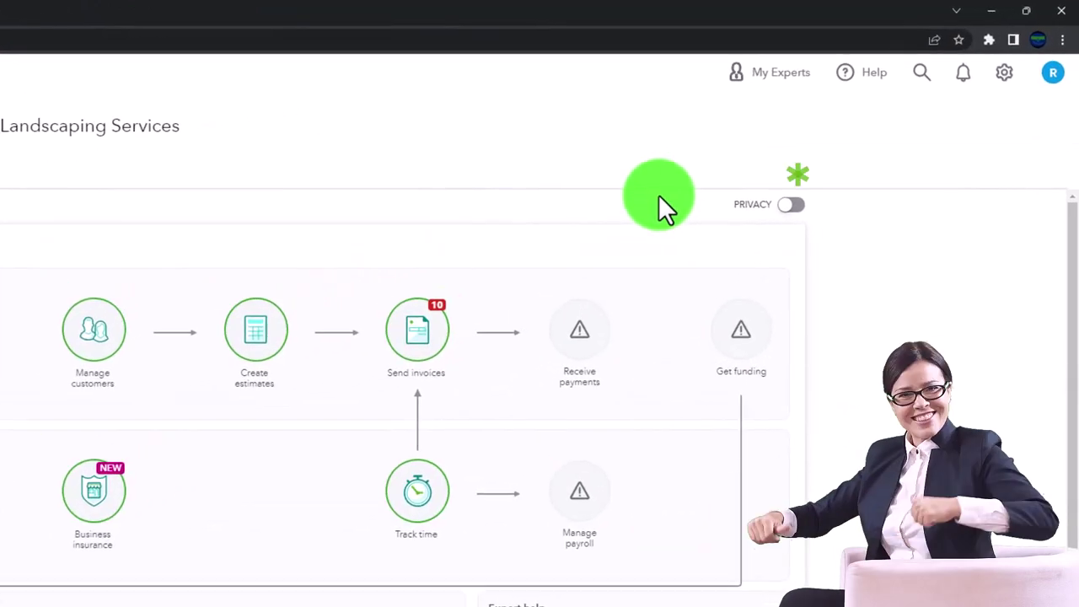
Enlarge the page display and check whether the sample company uses Accountant view or Business view
{"action": "key", "text": "ctrl+plus"}
{"action": "key", "text": "ctrl+plus"}
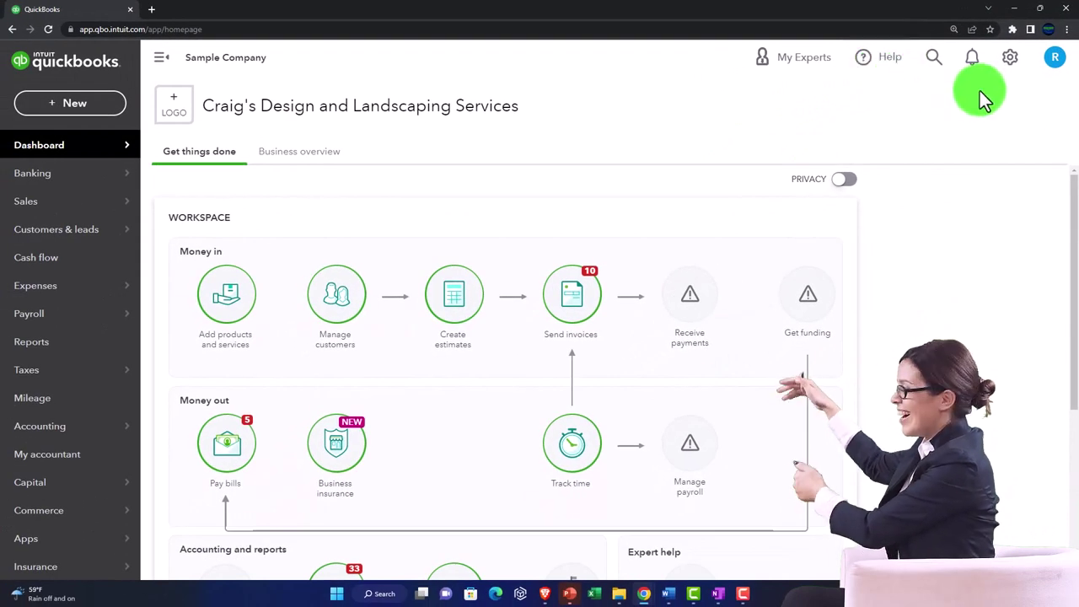
{"action": "left_click", "coordinate": [1011, 59]}
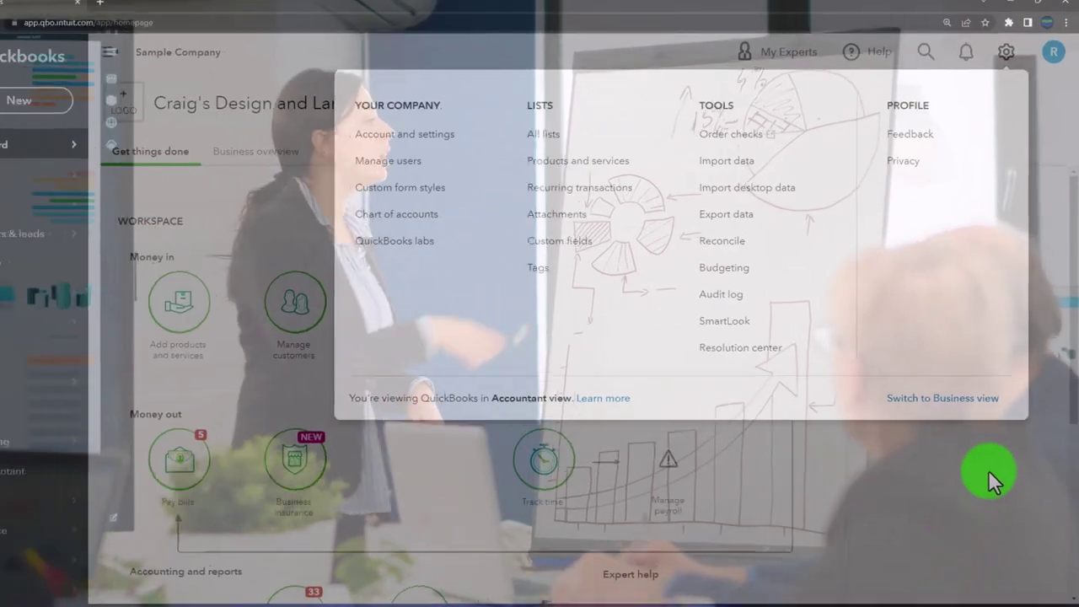
{"action": "left_click", "coordinate": [973, 527]}
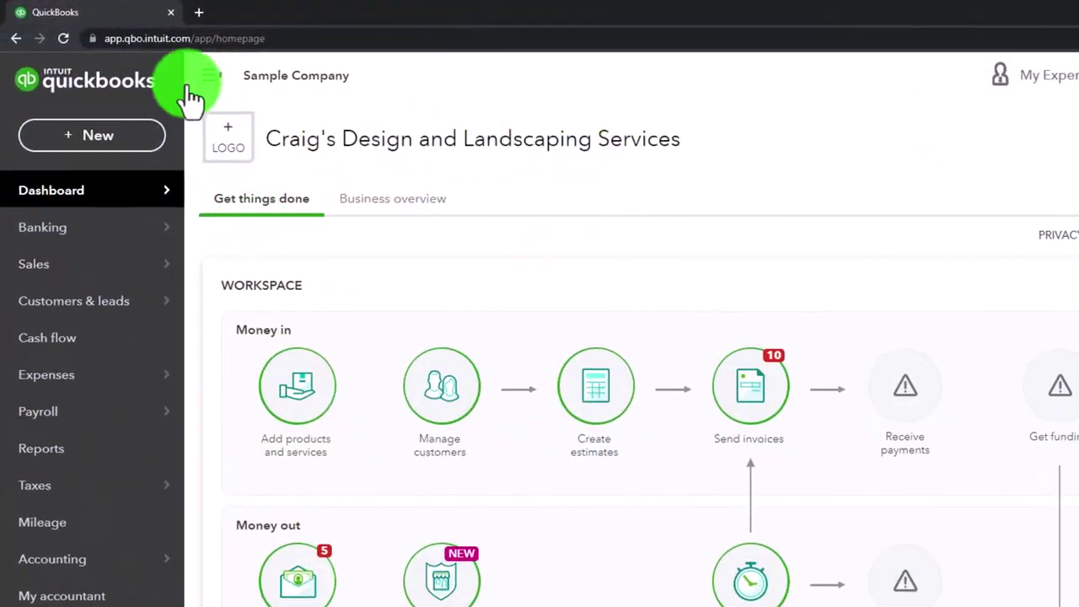
Duplicate the QuickBooks browser tab twice so the sample company is open in three tabs
{"action": "right_click", "coordinate": [134, 21]}
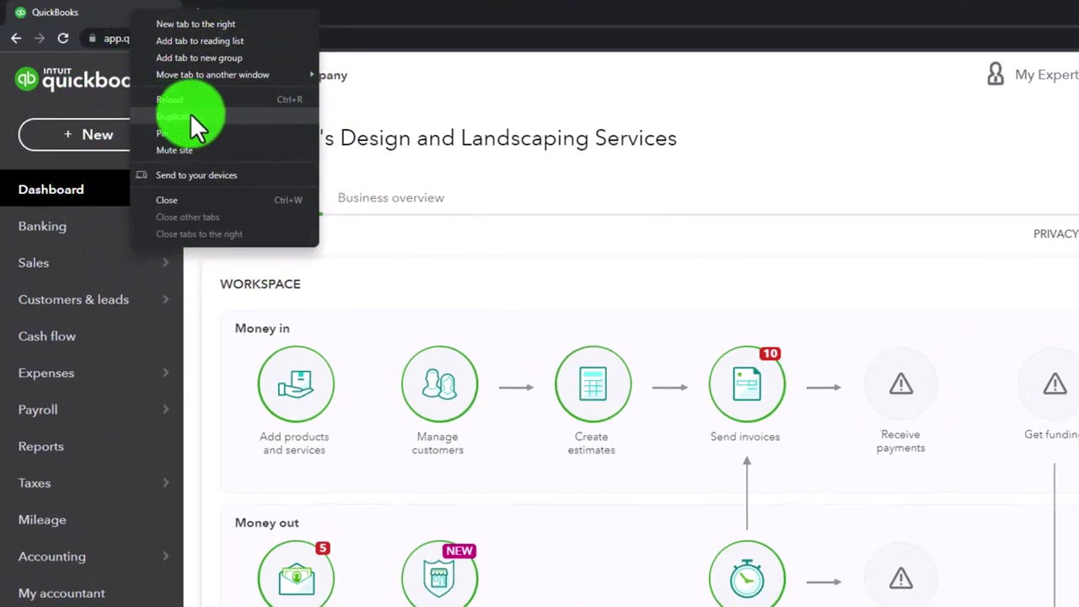
{"action": "left_click", "coordinate": [187, 116]}
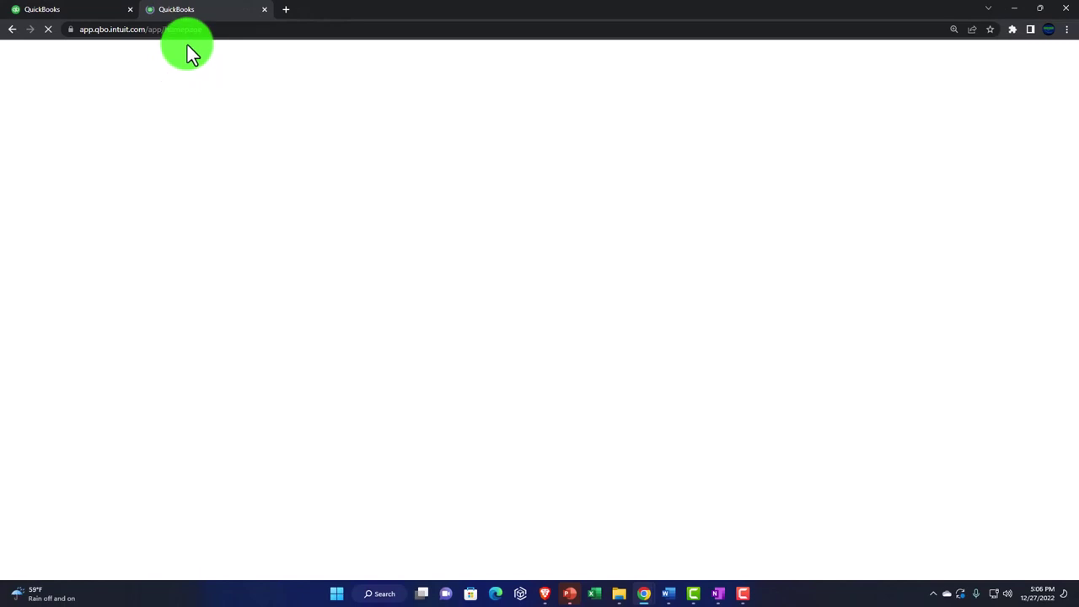
{"action": "right_click", "coordinate": [310, 13]}
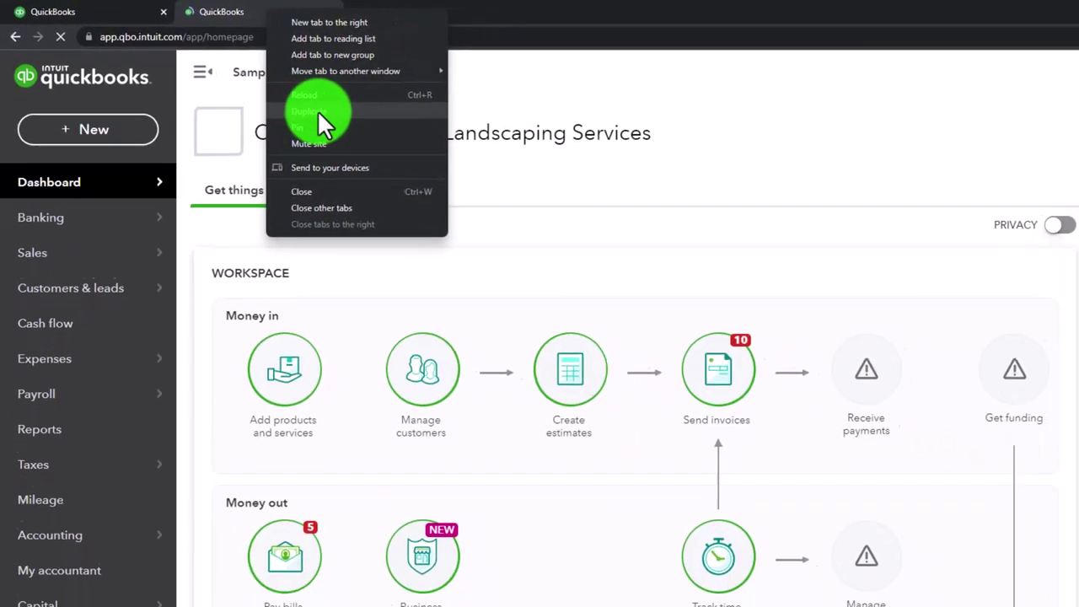
{"action": "left_click", "coordinate": [312, 111]}
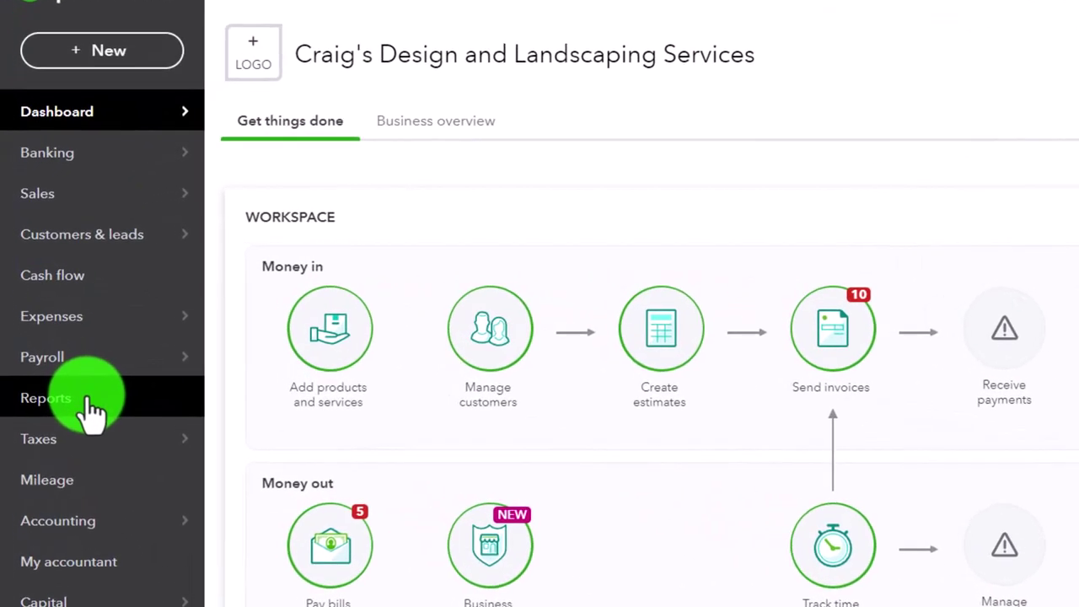
Open the favorite Balance Sheet report in the second browser tab and the Profit and Loss report in the third
{"action": "left_click", "coordinate": [87, 400]}
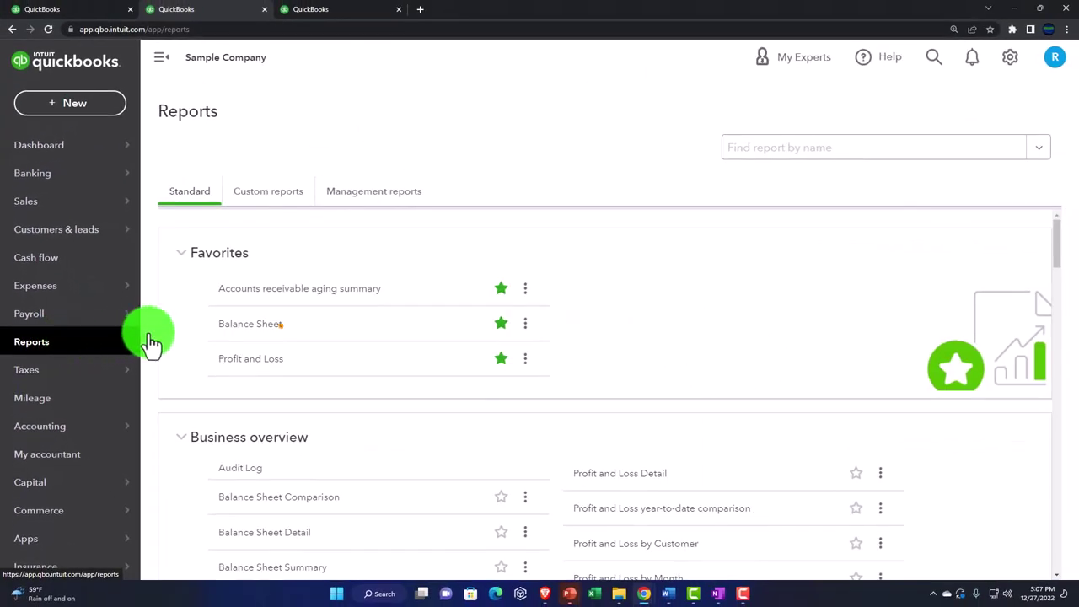
{"action": "left_click", "coordinate": [239, 333]}
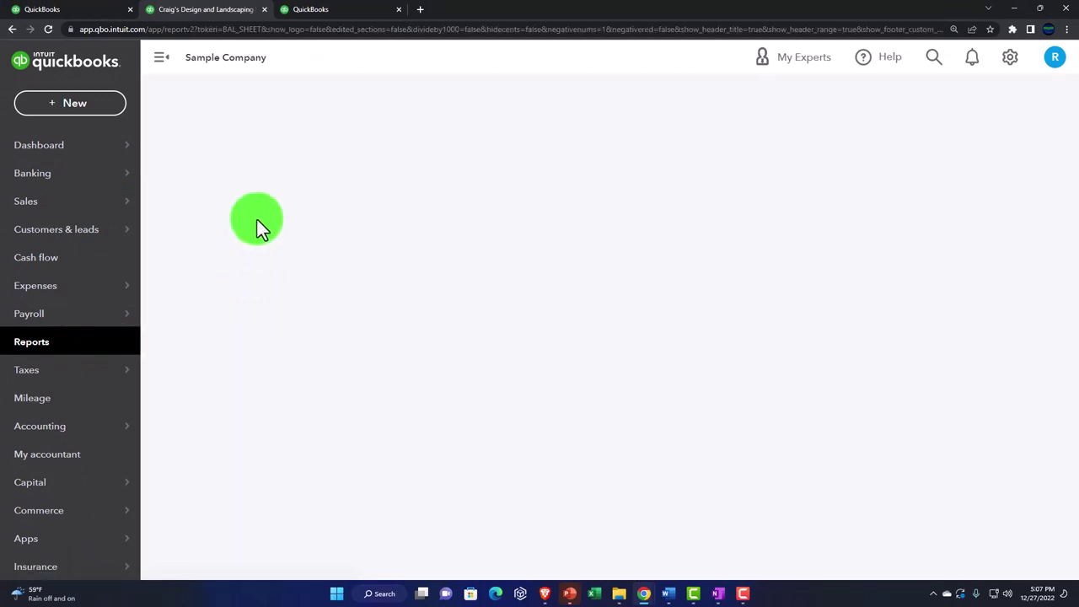
{"action": "left_click", "coordinate": [329, 17]}
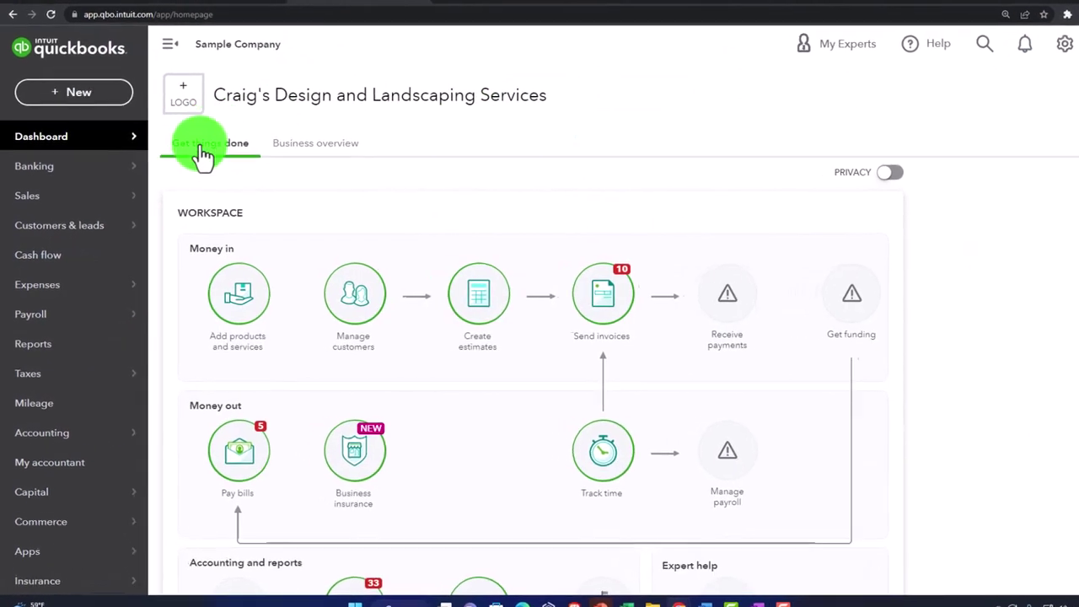
{"action": "left_click", "coordinate": [74, 371]}
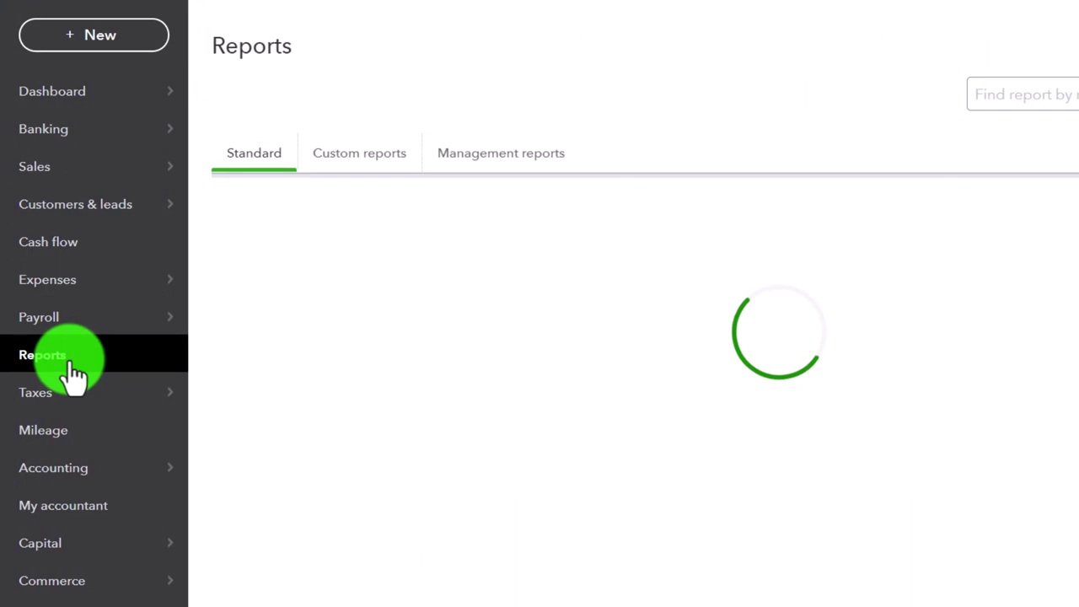
{"action": "left_click", "coordinate": [316, 383]}
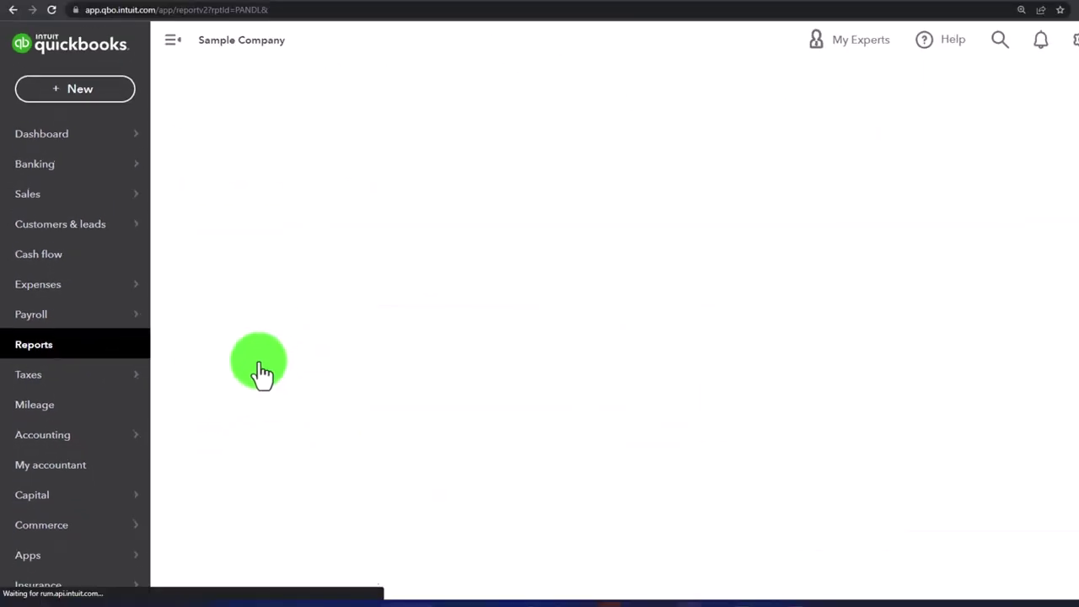
Collapse the navigation menu and run the Profit and Loss report for 01/01/2022 to 12/31/2022
{"action": "scroll", "coordinate": [244, 291], "scroll_direction": "down", "scroll_amount": 2}
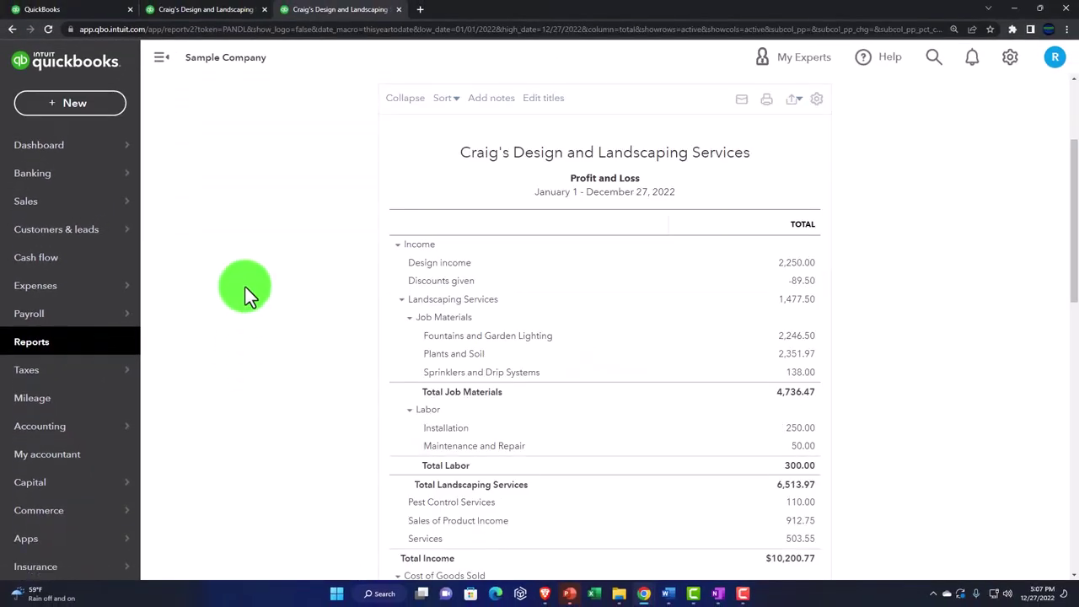
{"action": "left_click", "coordinate": [163, 74]}
{"action": "scroll", "coordinate": [177, 194], "scroll_direction": "up", "scroll_amount": 3}
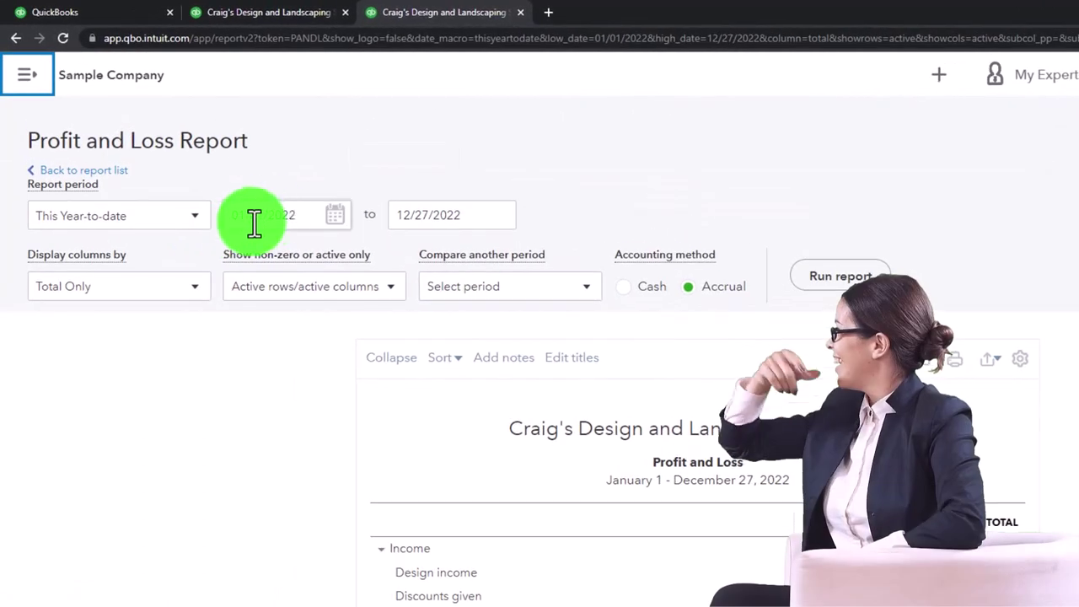
{"action": "left_click", "coordinate": [278, 215]}
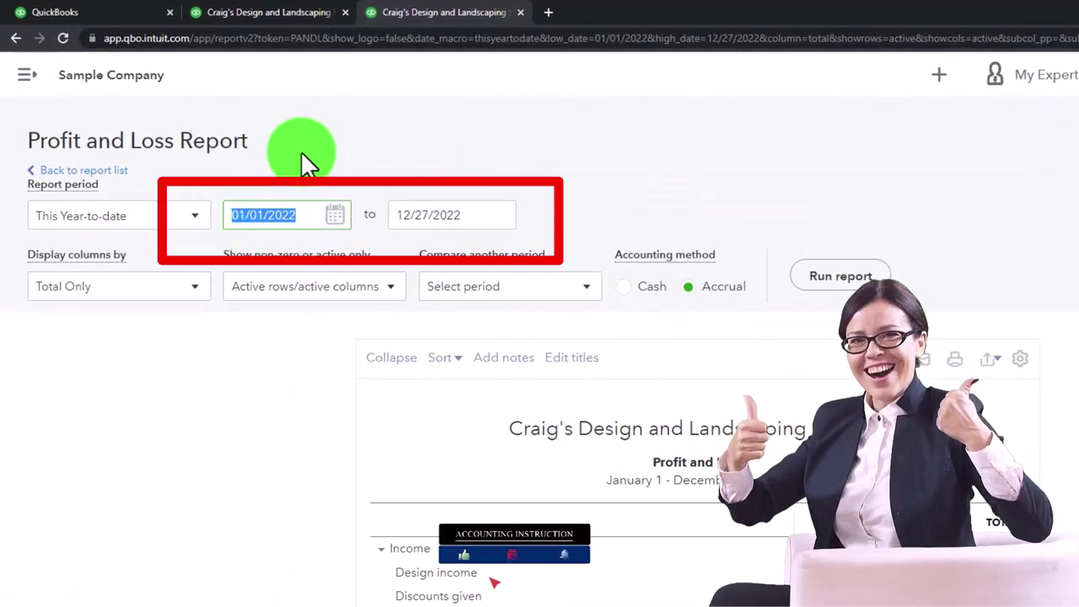
{"action": "type", "text": "010122"}
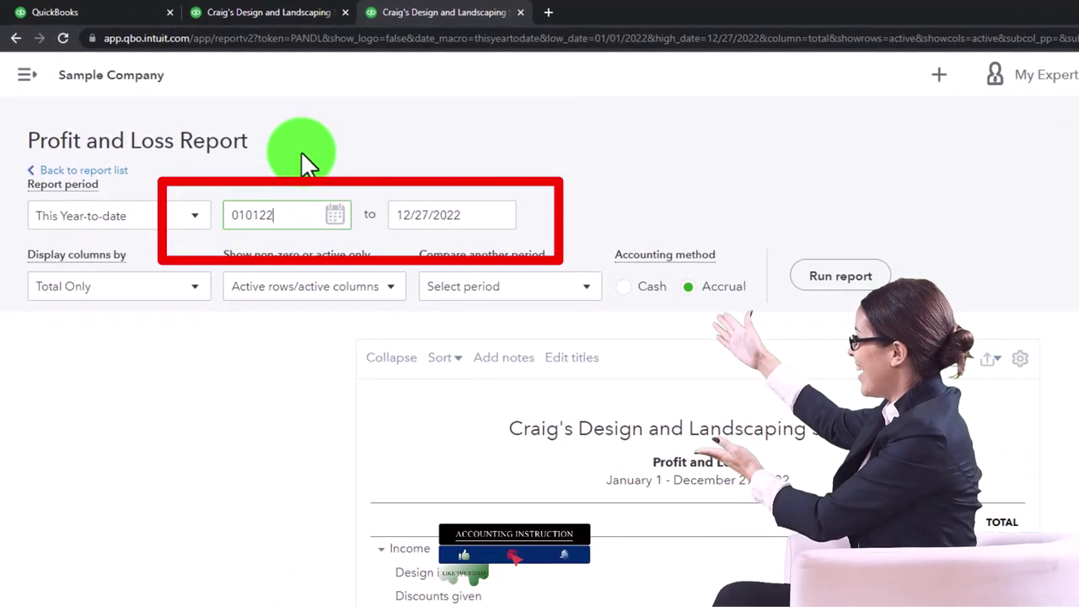
{"action": "key", "text": "Tab"}
{"action": "type", "text": "123122"}
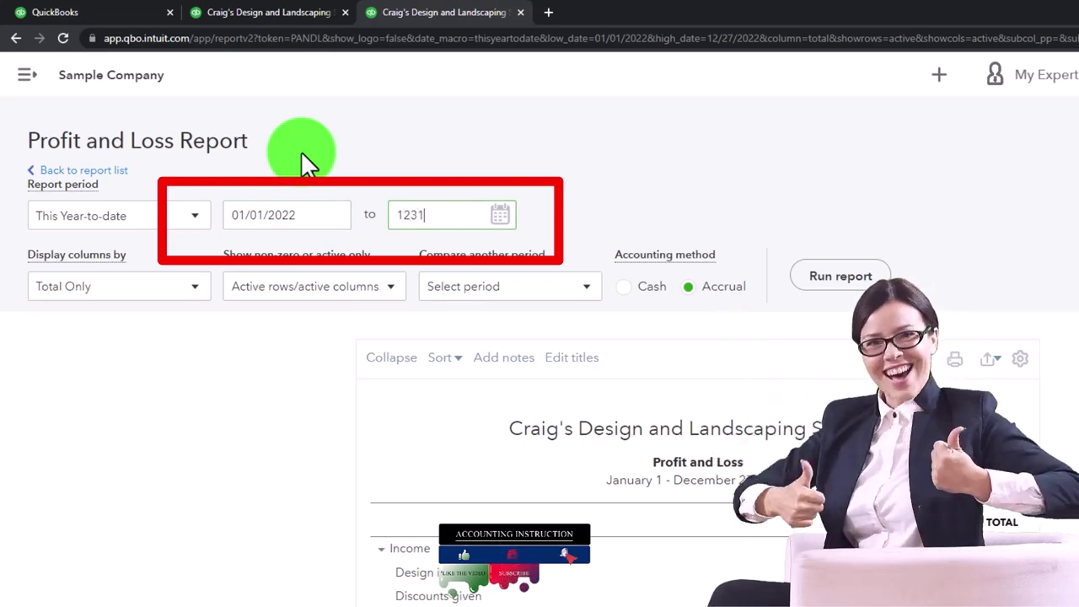
{"action": "key", "text": "Tab"}
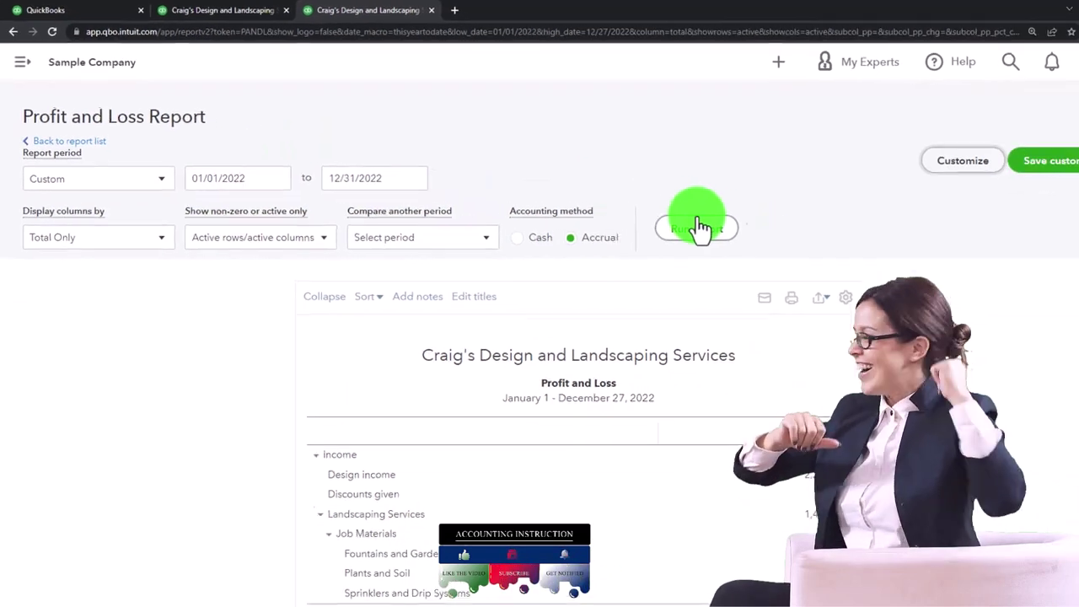
{"action": "left_click", "coordinate": [841, 275]}
{"action": "scroll", "coordinate": [645, 209], "scroll_direction": "down", "scroll_amount": 2}
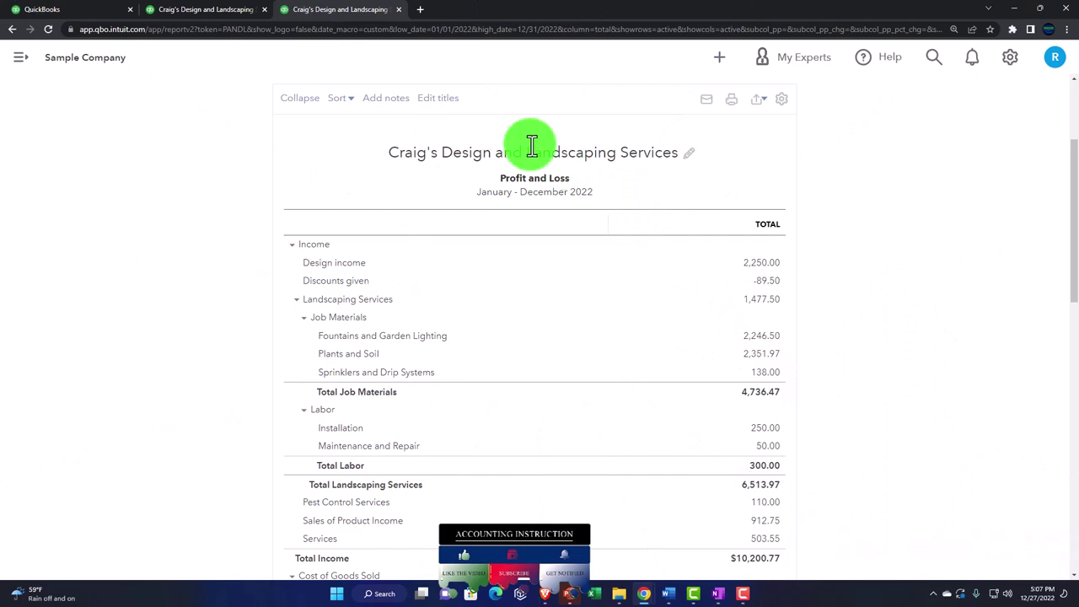
In the Balance Sheet tab, collapse the navigation menu and run the report for 01/01/2022 to 12/31/2022
{"action": "left_click", "coordinate": [232, 17]}
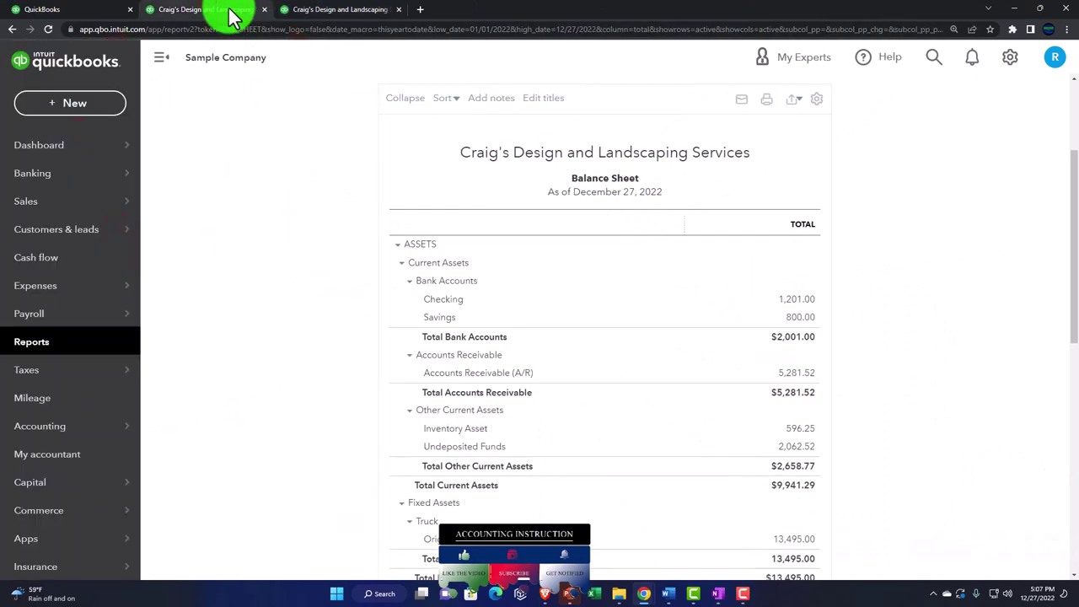
{"action": "left_click", "coordinate": [159, 63]}
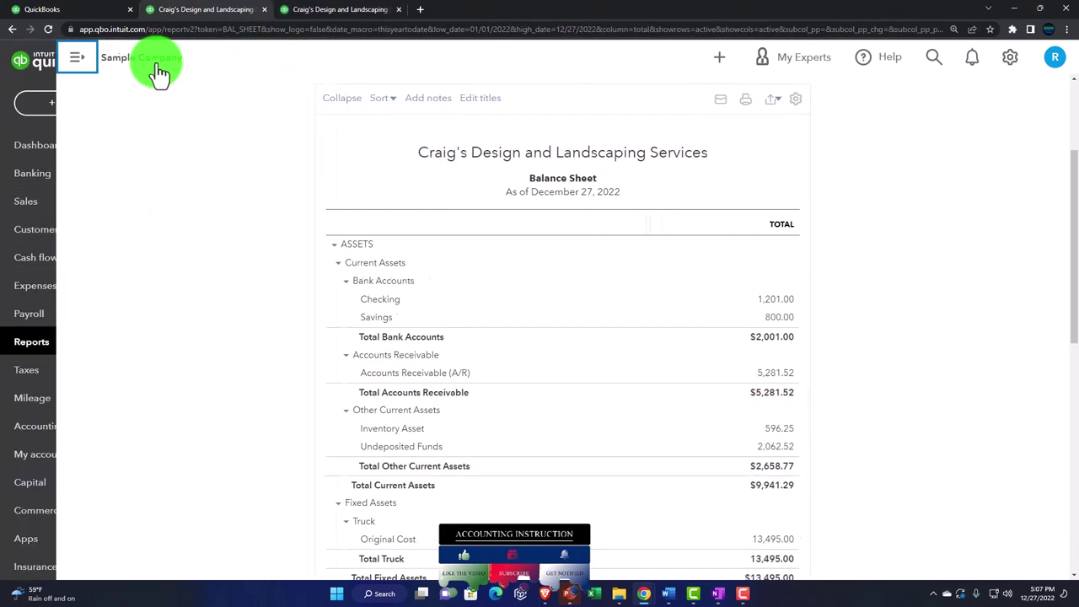
{"action": "scroll", "coordinate": [156, 178], "scroll_direction": "up", "scroll_amount": 3}
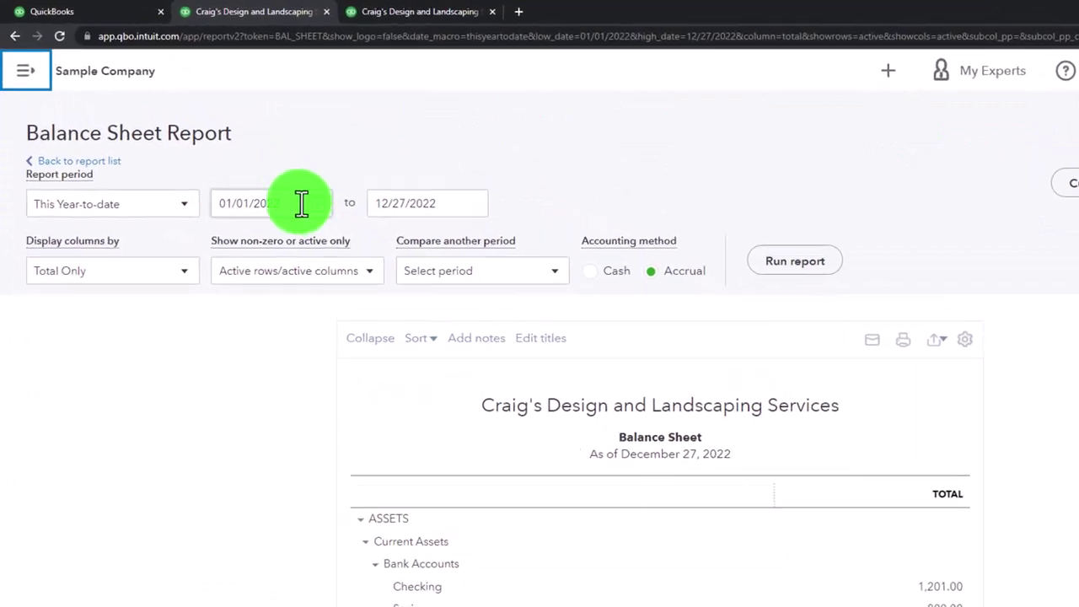
{"action": "left_click_drag", "start_coordinate": [301, 202], "coordinate": [196, 177]}
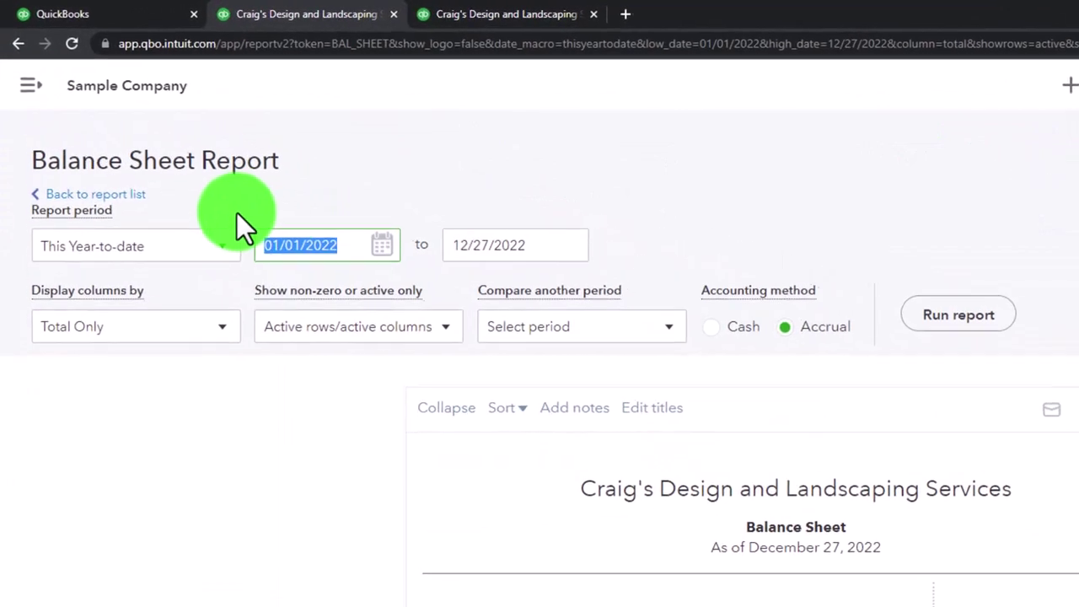
{"action": "type", "text": "010"}
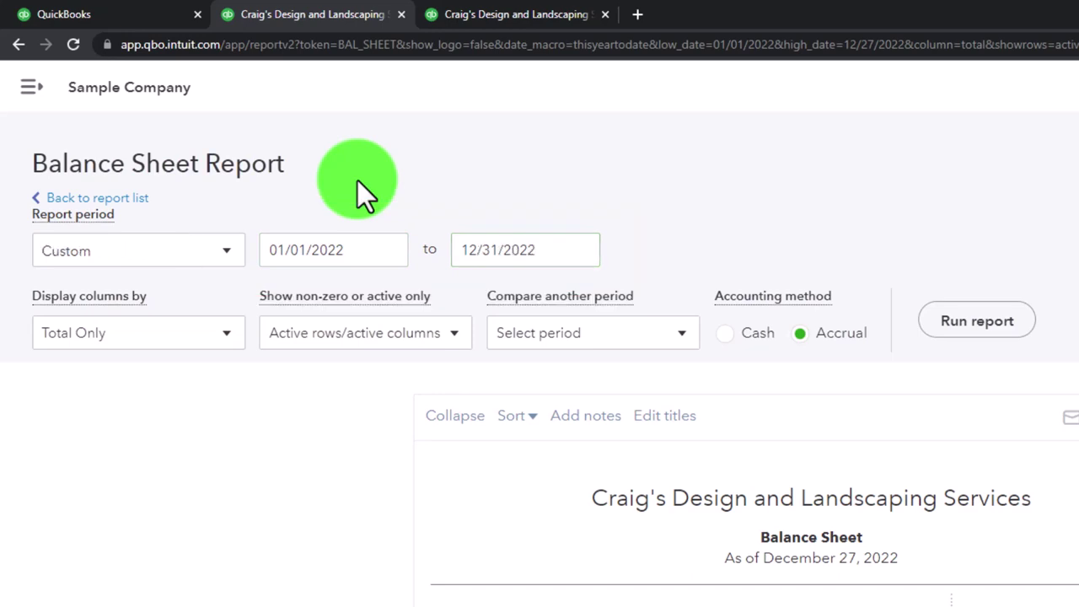
{"action": "left_click", "coordinate": [977, 321]}
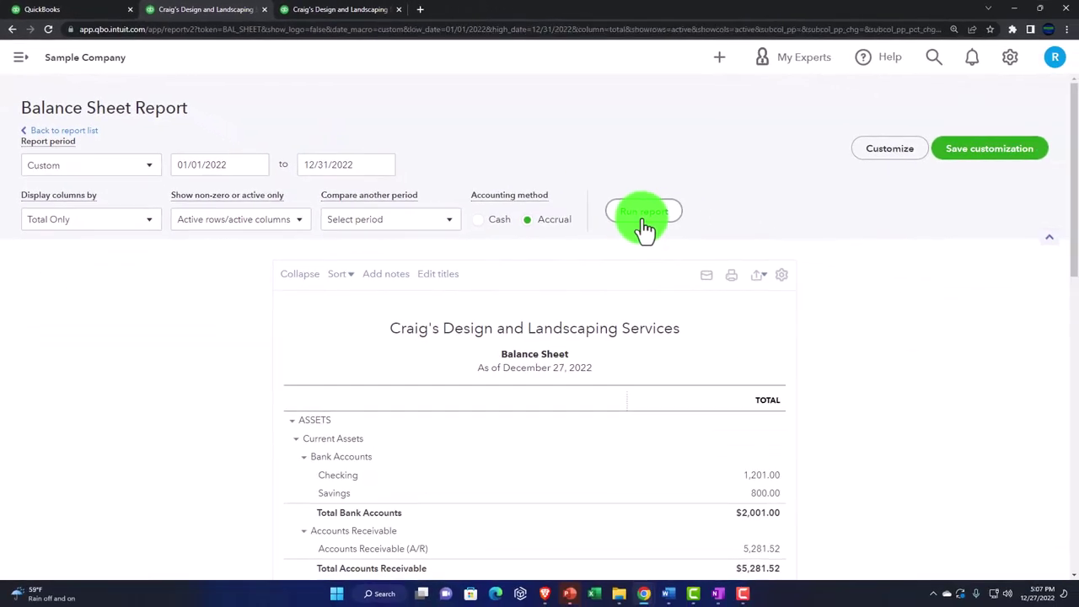
{"action": "scroll", "coordinate": [644, 226], "scroll_direction": "down", "scroll_amount": 2}
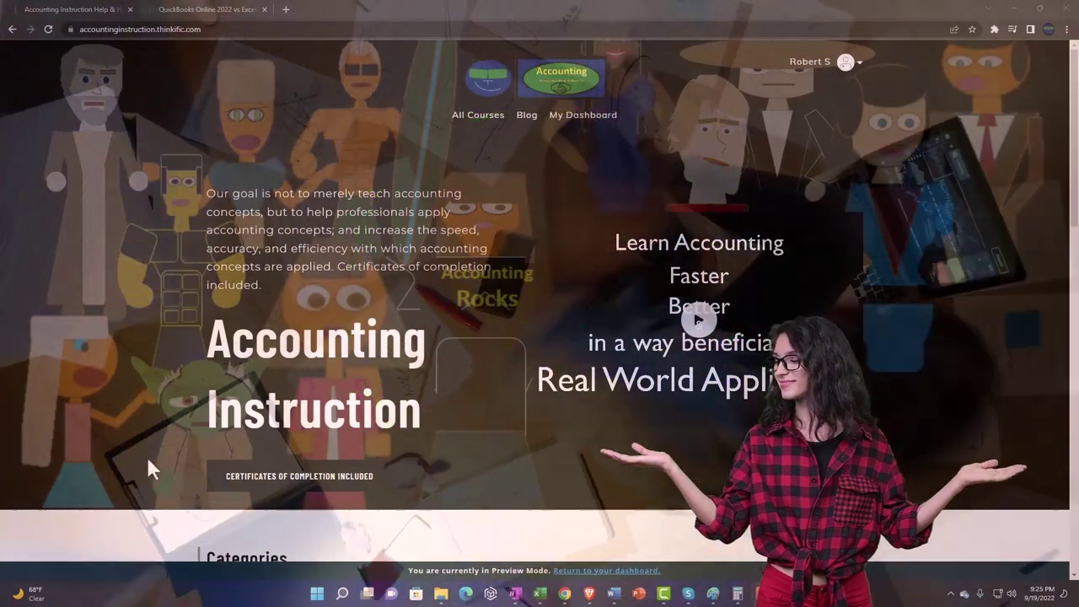
Browse the Accounting Instruction site's course categories and look into the OneNote - Getting Started 2022 section of the QuickBooks Online 2022 course
{"action": "scroll", "coordinate": [148, 459], "scroll_direction": "down", "scroll_amount": 7}
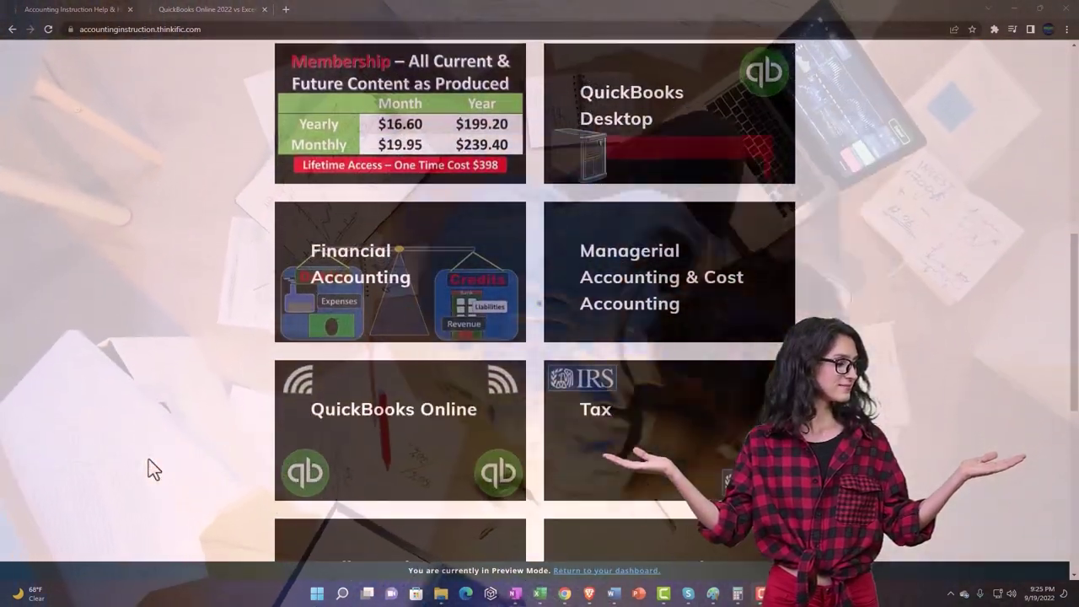
{"action": "scroll", "coordinate": [149, 461], "scroll_direction": "down", "scroll_amount": 5}
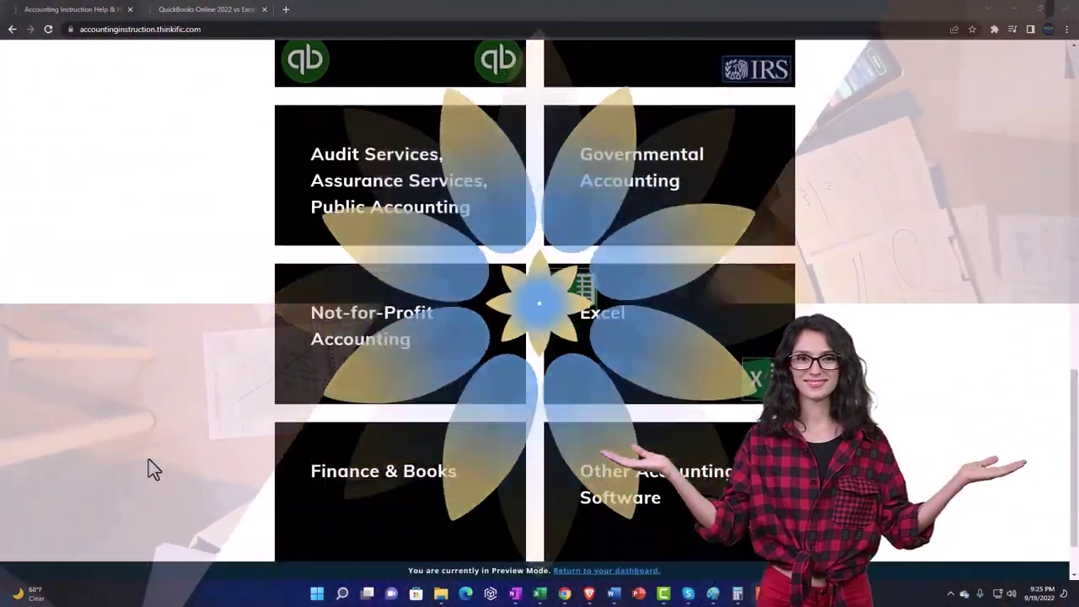
{"action": "scroll", "coordinate": [148, 461], "scroll_direction": "down", "scroll_amount": 1}
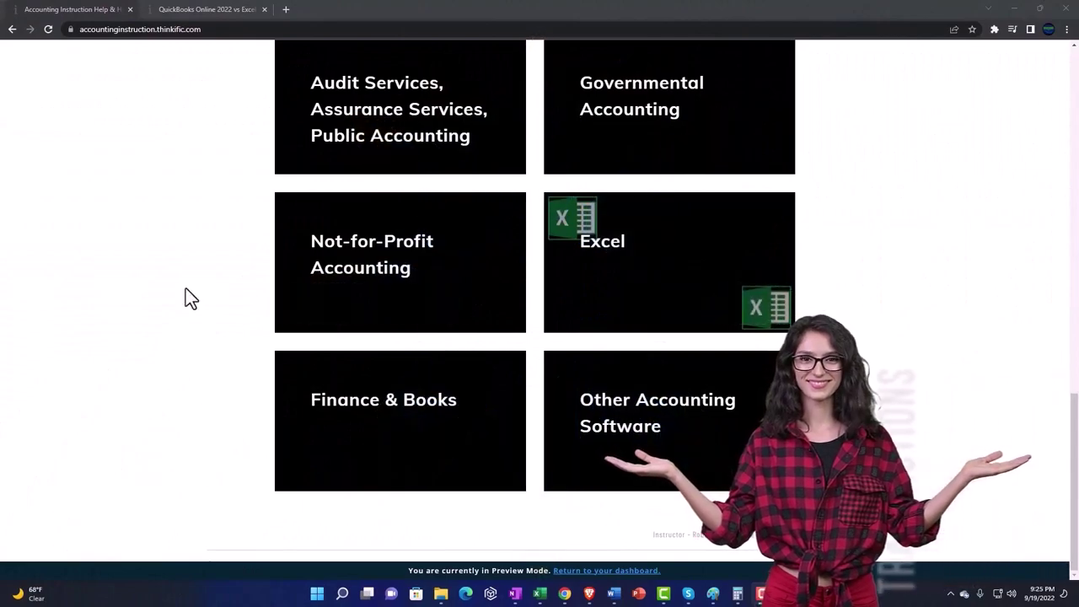
{"action": "left_click", "coordinate": [193, 9]}
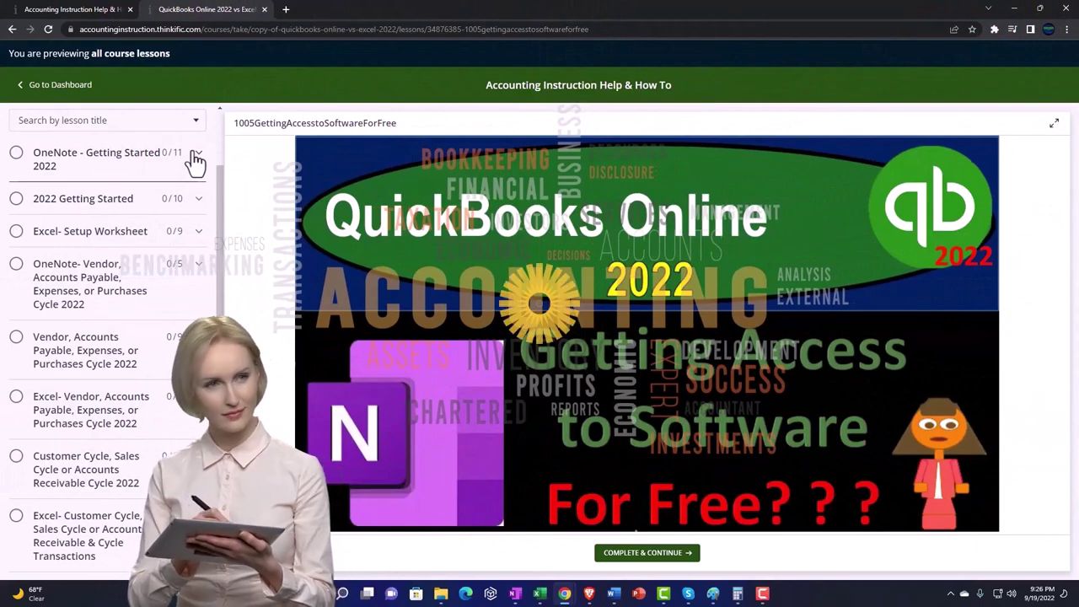
{"action": "left_click", "coordinate": [195, 160]}
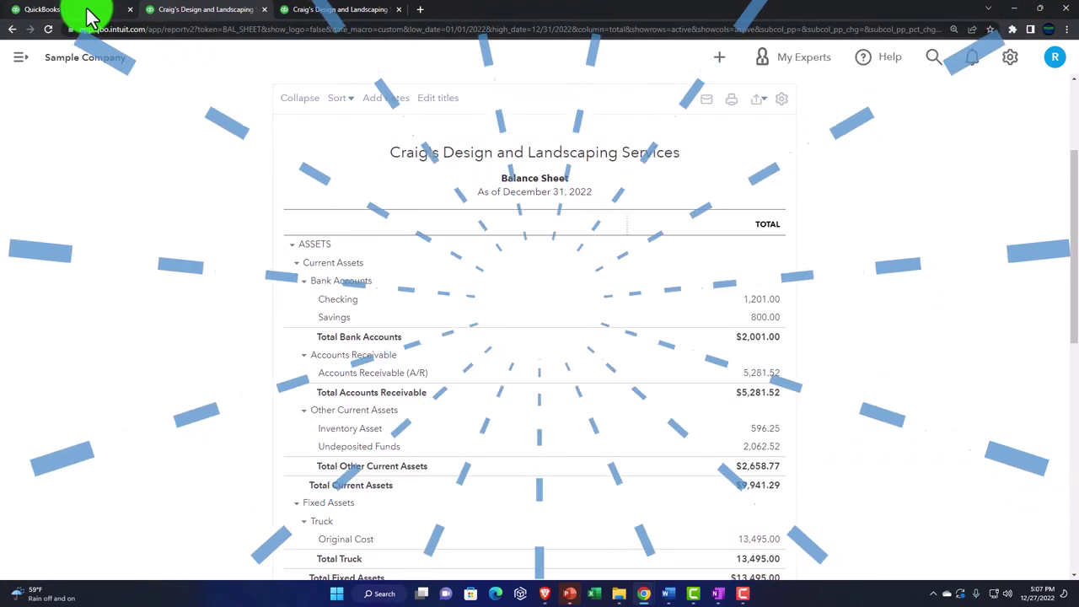
Return to the company home page and look over the available new transaction forms
{"action": "left_click", "coordinate": [91, 15]}
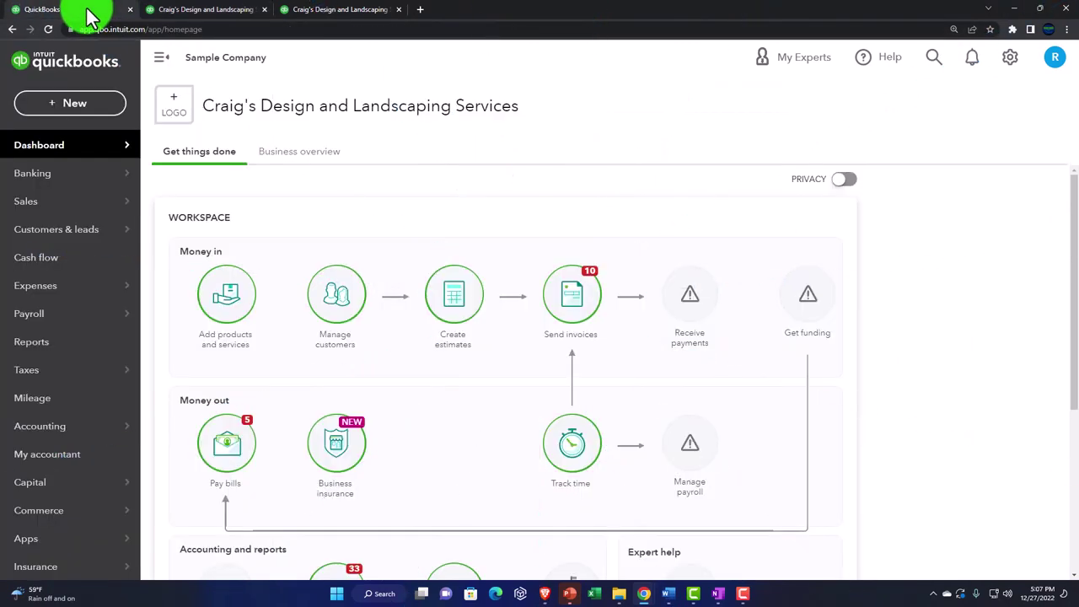
{"action": "left_click", "coordinate": [68, 108]}
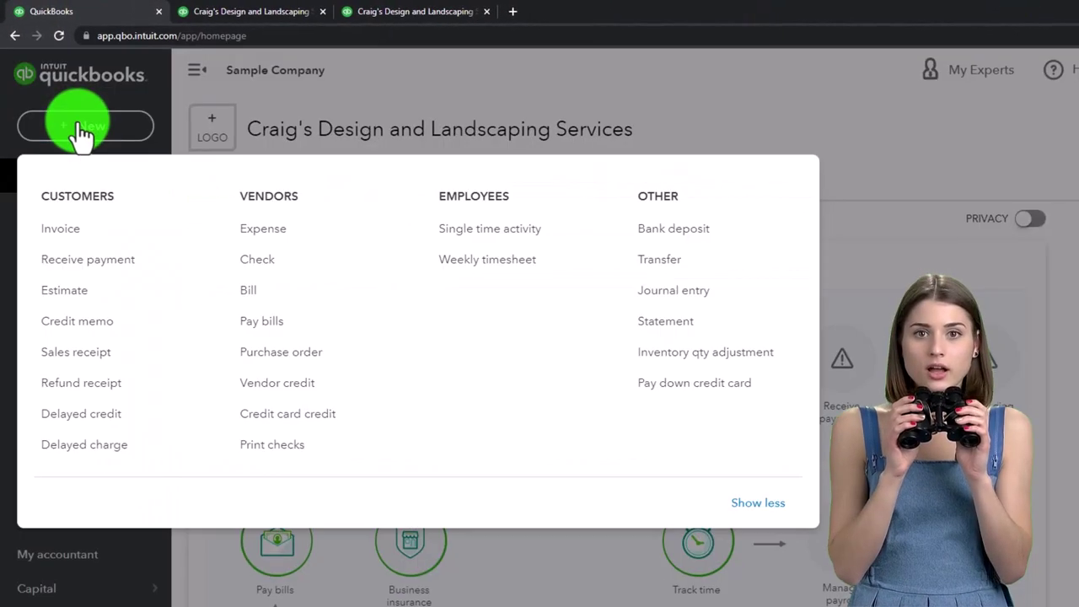
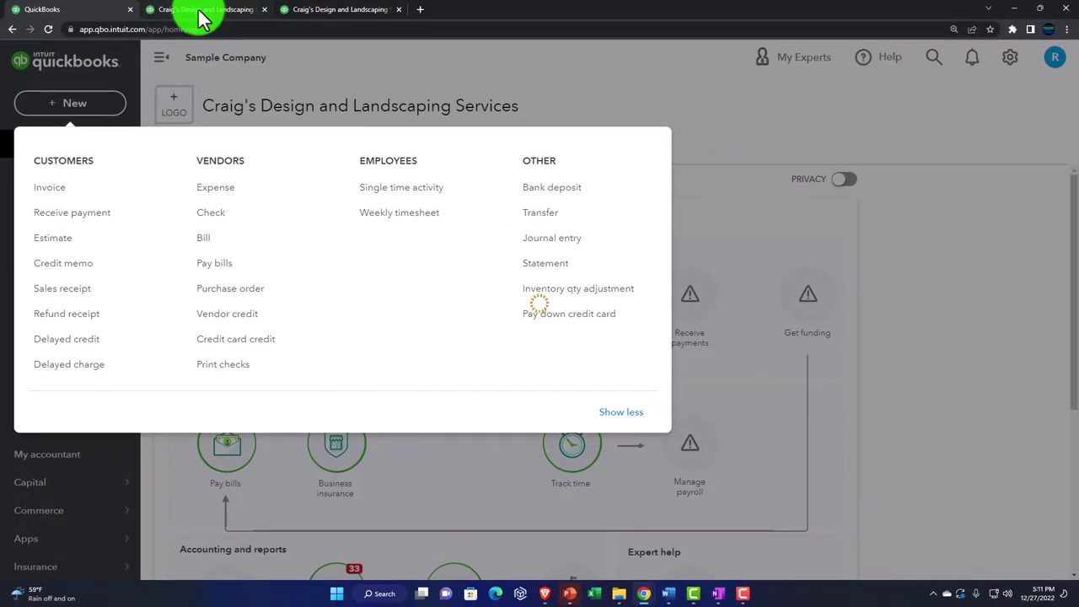
Review the transactions behind the Mastercard balance on the Balance Sheet and return to the report summary
{"action": "left_click", "coordinate": [202, 17]}
{"action": "scroll", "coordinate": [295, 253], "scroll_direction": "up", "scroll_amount": 2}
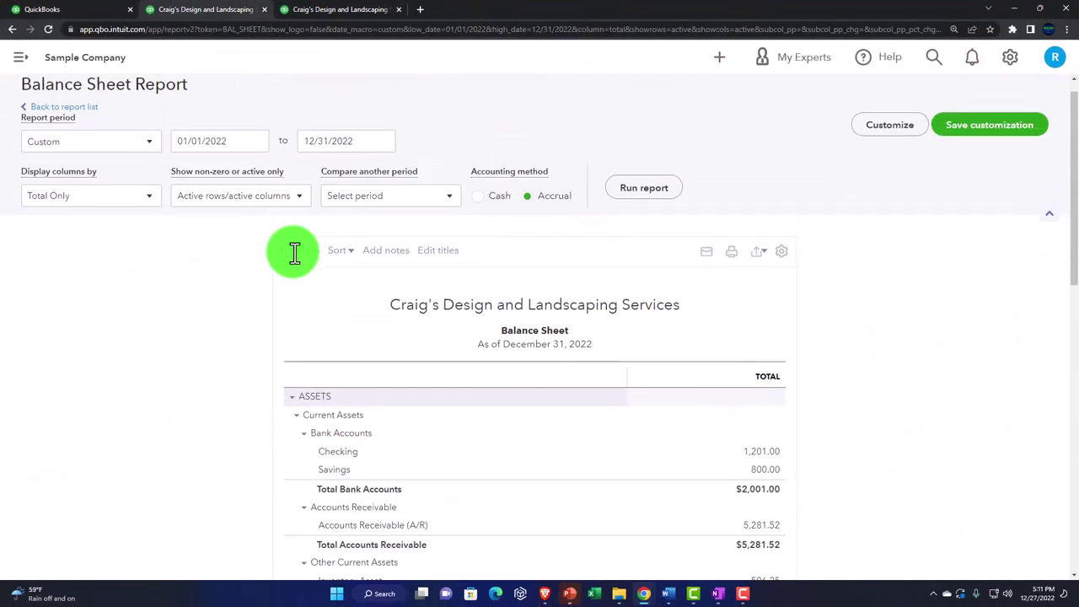
{"action": "key", "text": "ctrl+plus"}
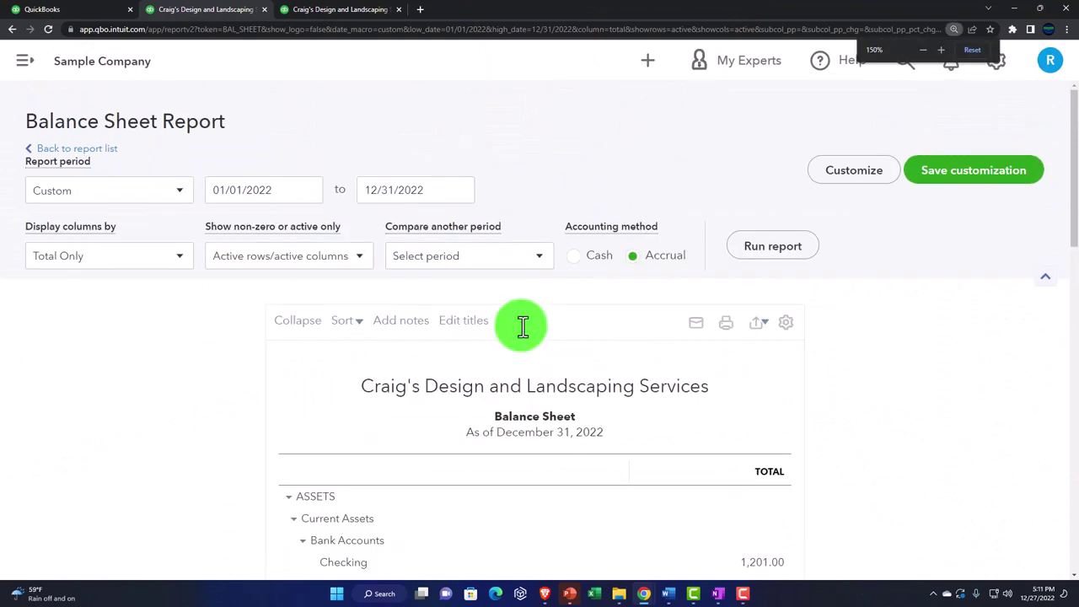
{"action": "scroll", "coordinate": [506, 350], "scroll_direction": "down", "scroll_amount": 2}
{"action": "scroll", "coordinate": [480, 375], "scroll_direction": "down", "scroll_amount": 8}
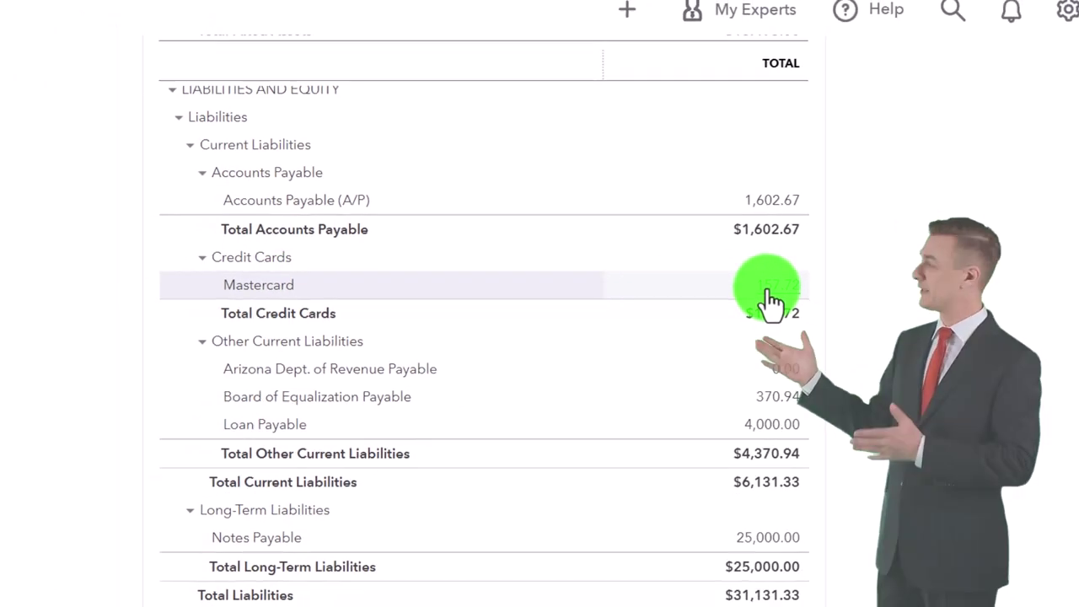
{"action": "left_click", "coordinate": [772, 300]}
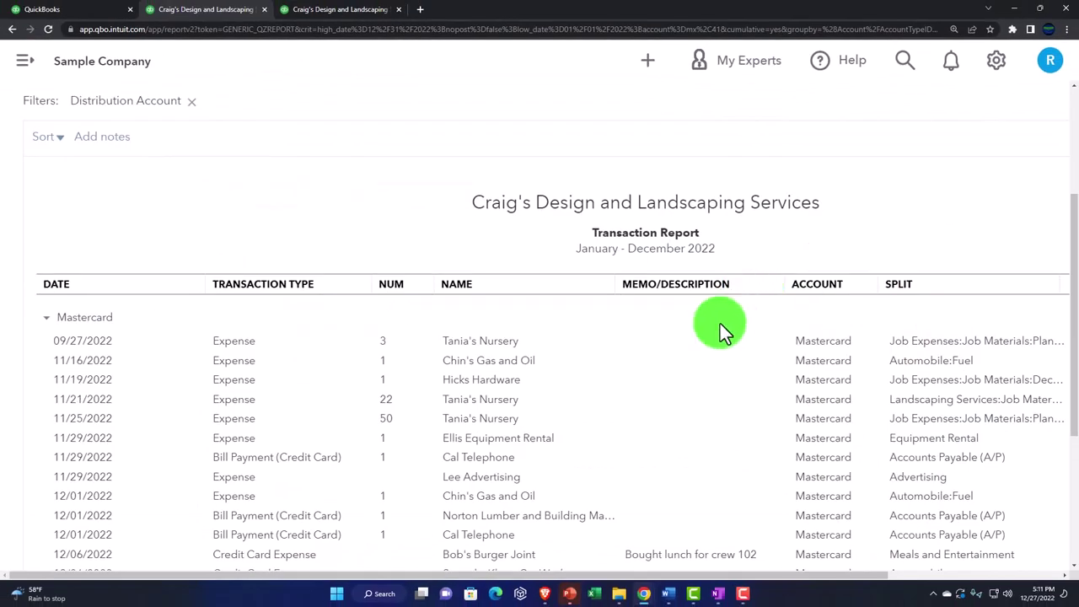
{"action": "key", "text": "ctrl+minus"}
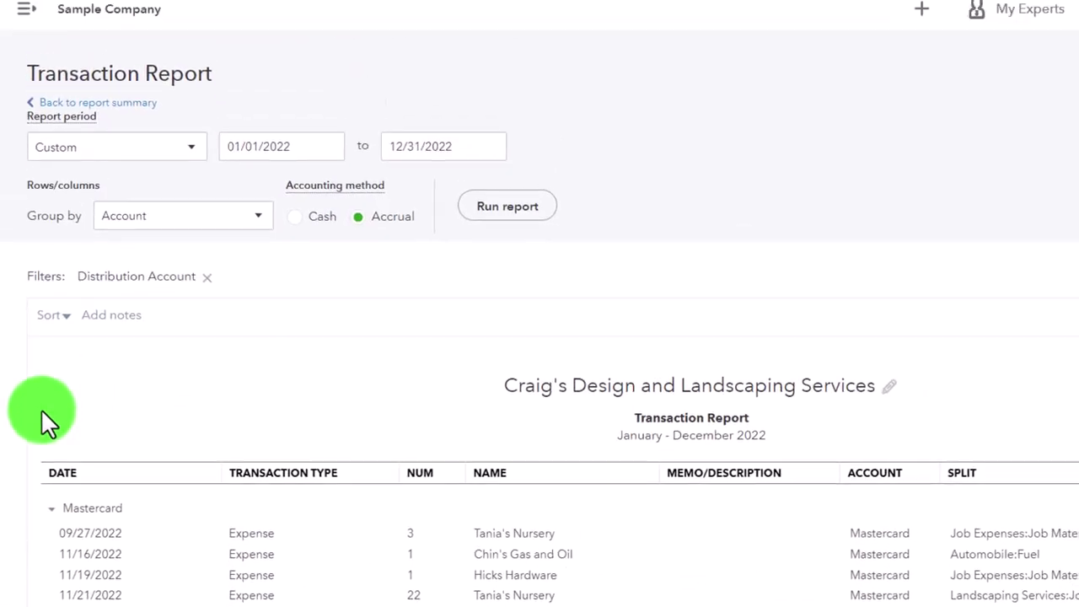
{"action": "left_click", "coordinate": [118, 164]}
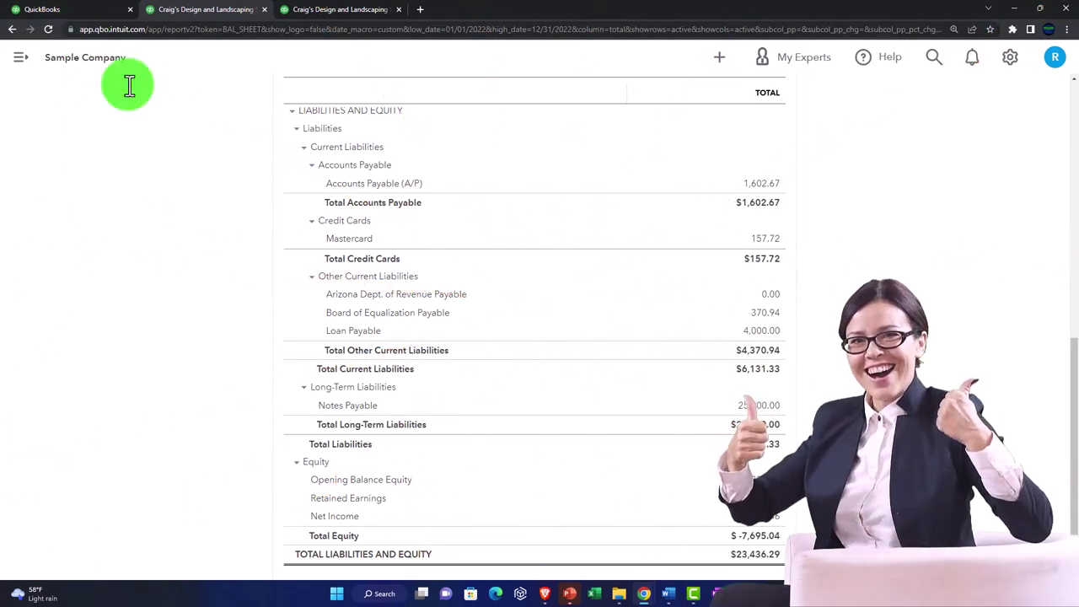
{"action": "scroll", "coordinate": [485, 322], "scroll_direction": "up", "scroll_amount": 6}
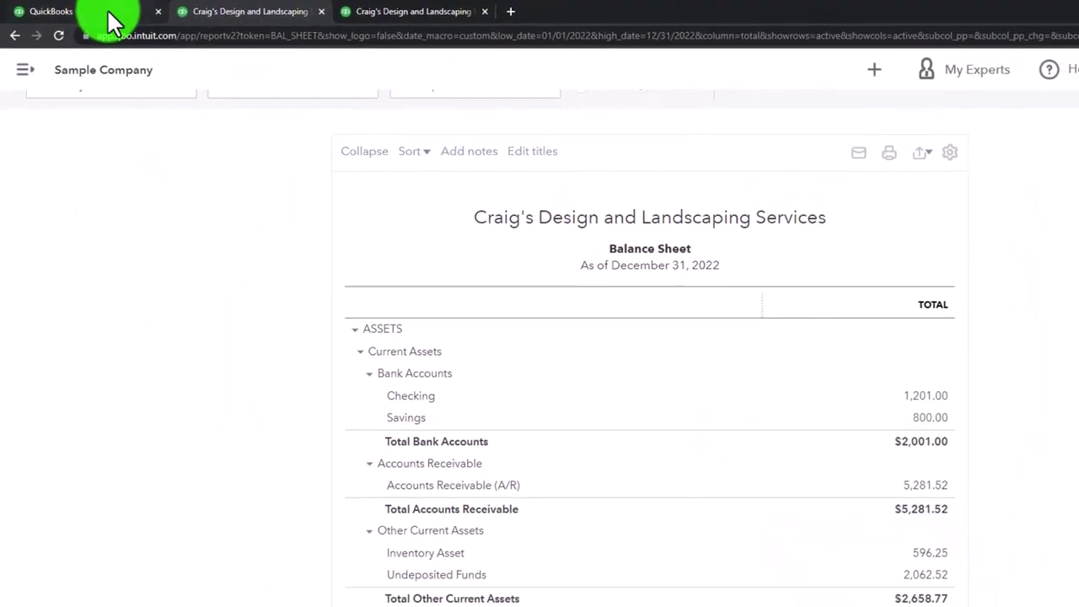
Start a new expense form from the company home page, keeping Checking as the payment account
{"action": "left_click", "coordinate": [118, 14]}
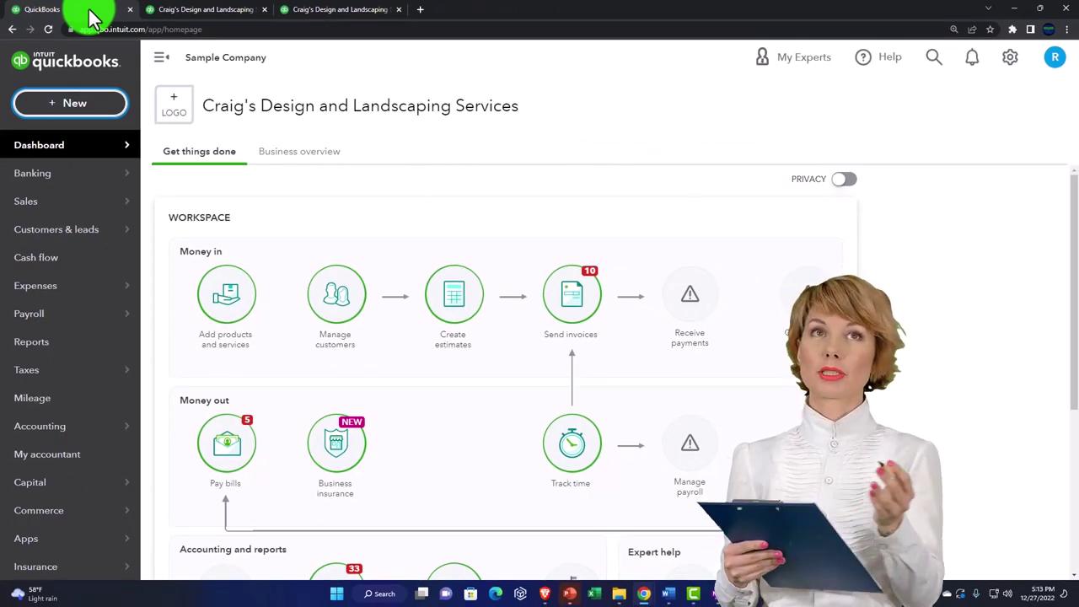
{"action": "left_click", "coordinate": [76, 103]}
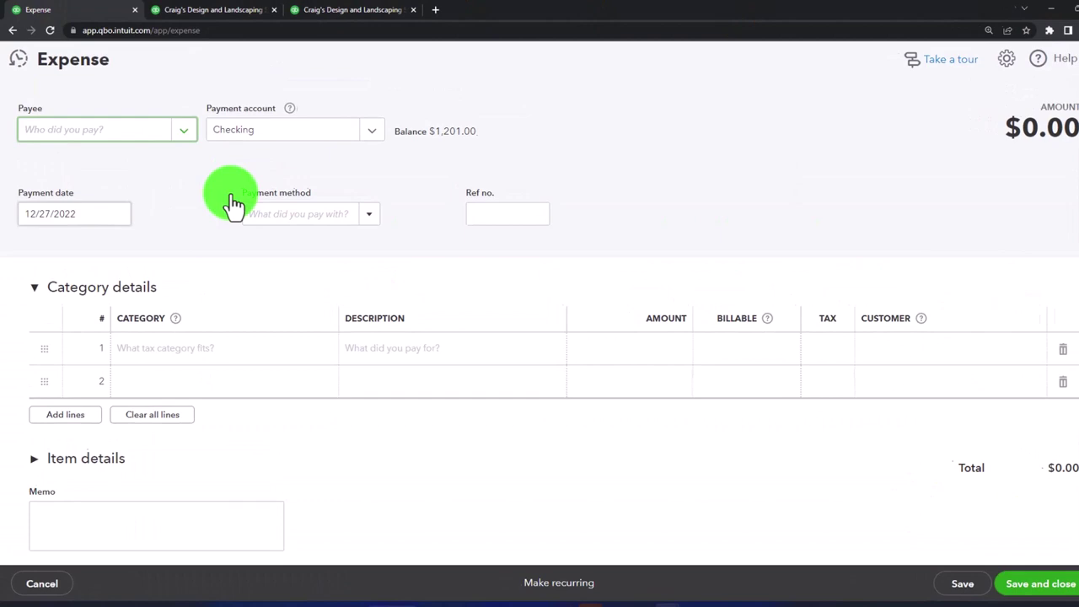
{"action": "left_click", "coordinate": [154, 135]}
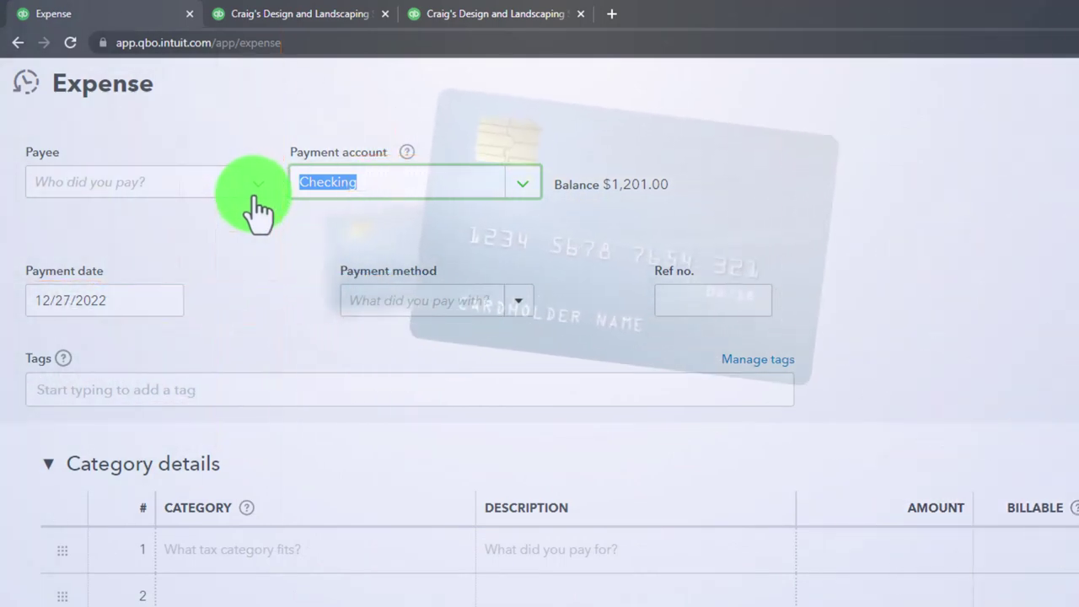
{"action": "key", "text": "Tab"}
{"action": "key", "text": "Tab"}
{"action": "key", "text": "Tab"}
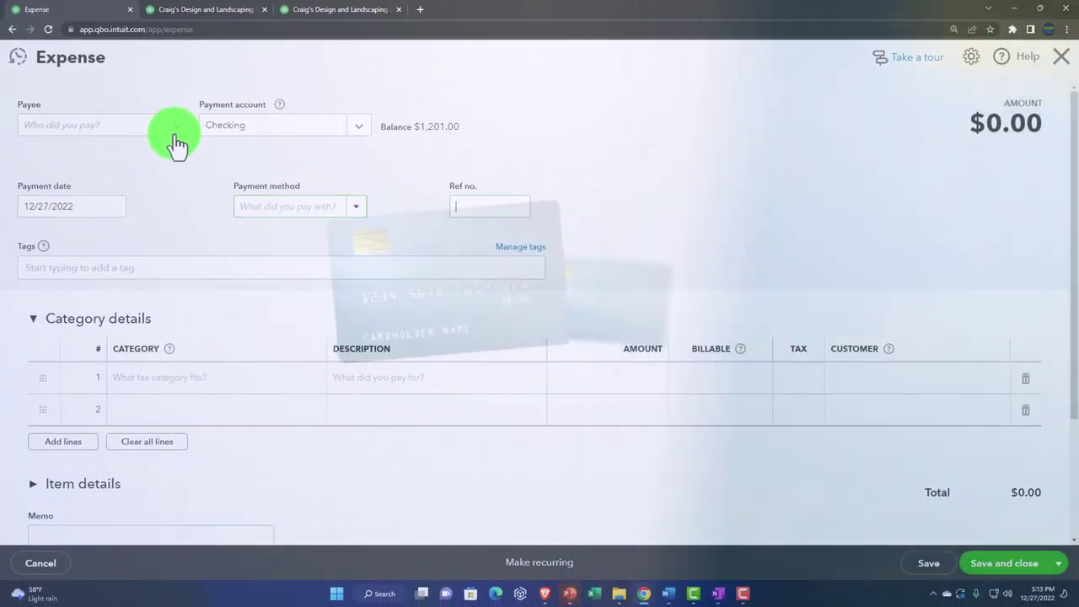
{"action": "key", "text": "Tab"}
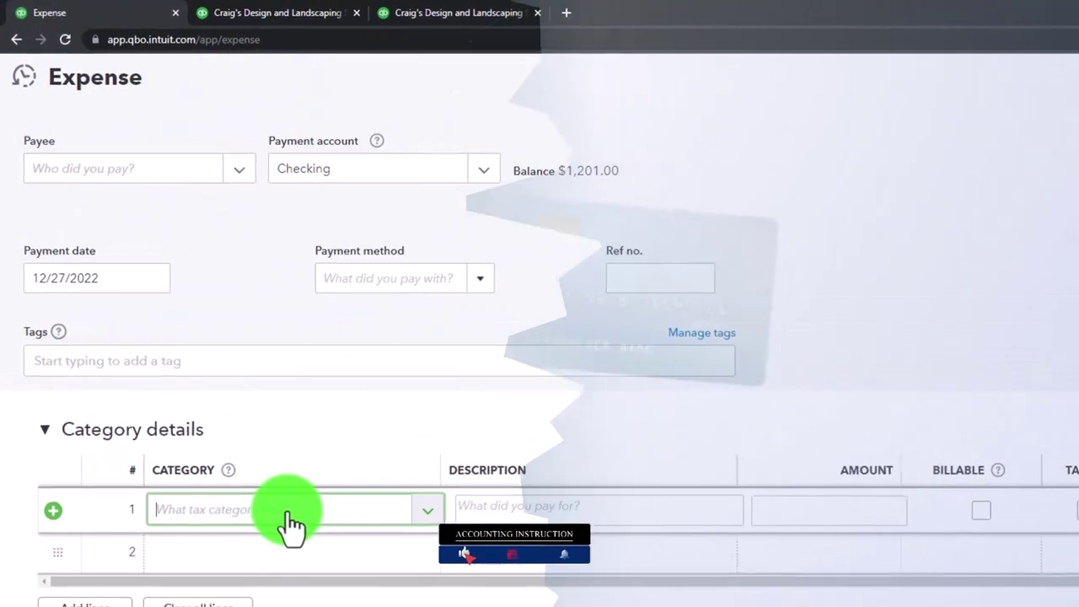
Enter a Mastercard category line with an amount of 50, and save and close the expense
{"action": "left_click", "coordinate": [287, 516]}
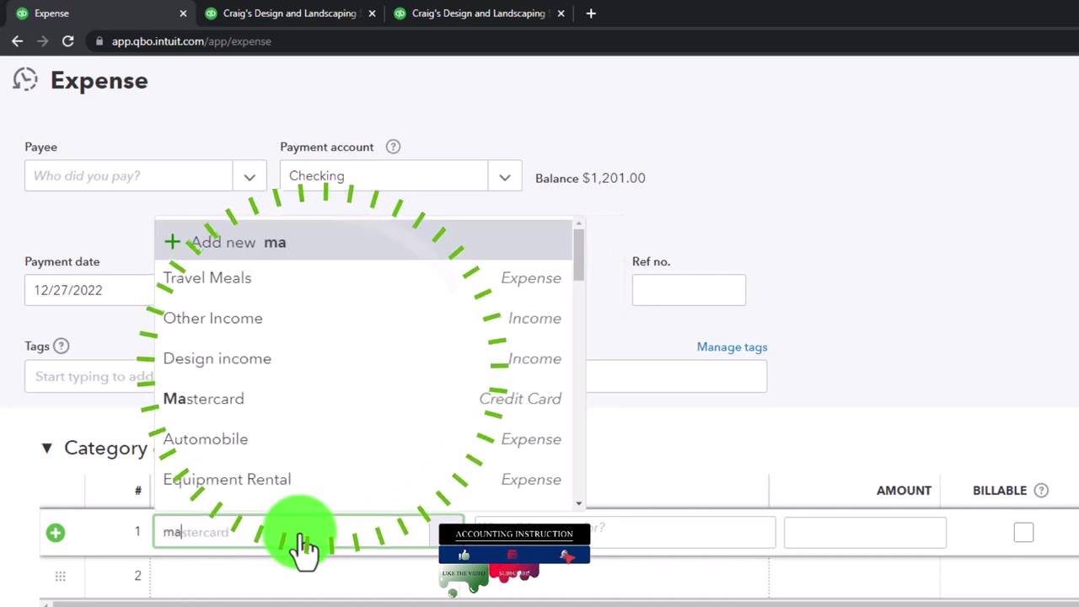
{"action": "type", "text": "ma"}
{"action": "key", "text": "Down"}
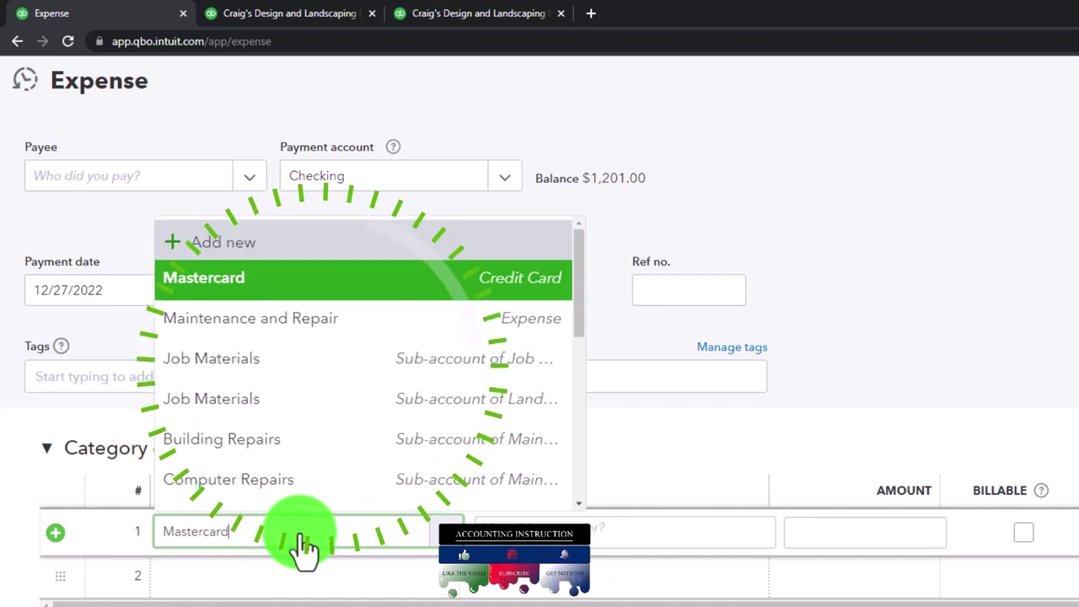
{"action": "left_click", "coordinate": [494, 308]}
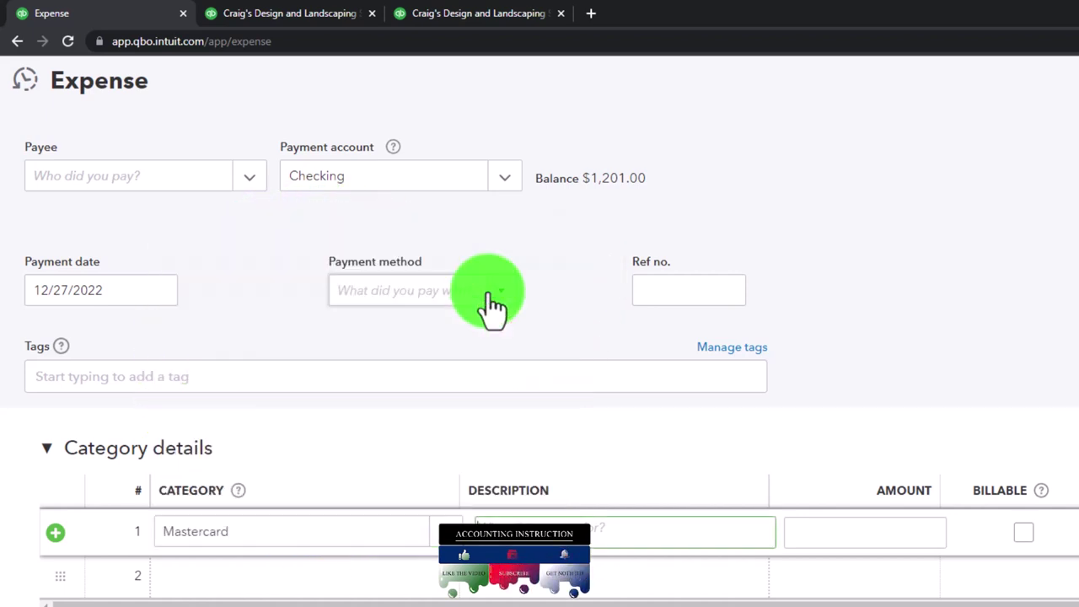
{"action": "key", "text": "Tab"}
{"action": "key", "text": "Tab"}
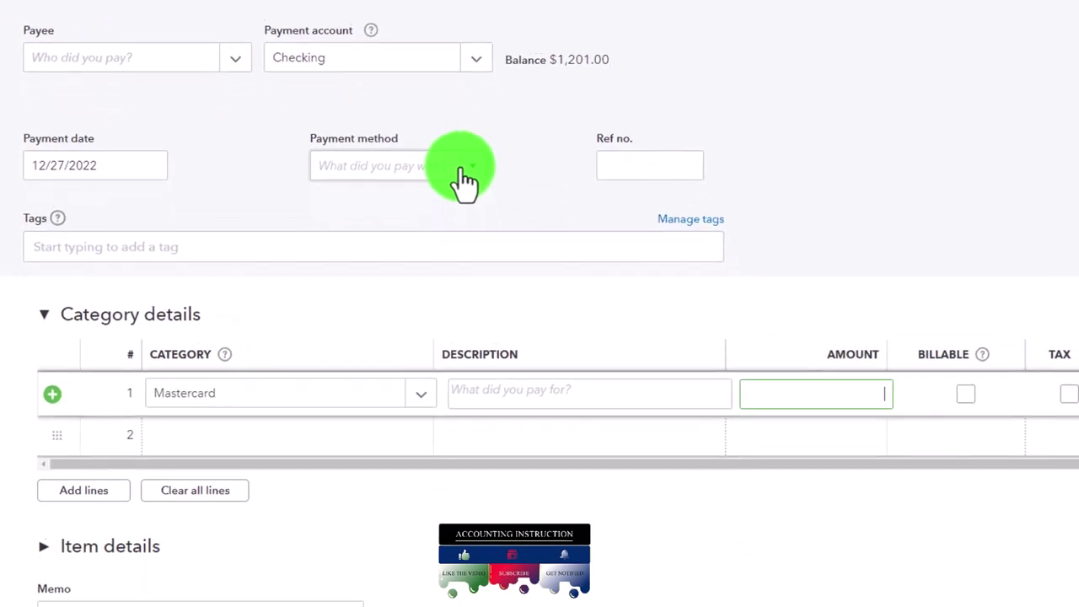
{"action": "type", "text": "50"}
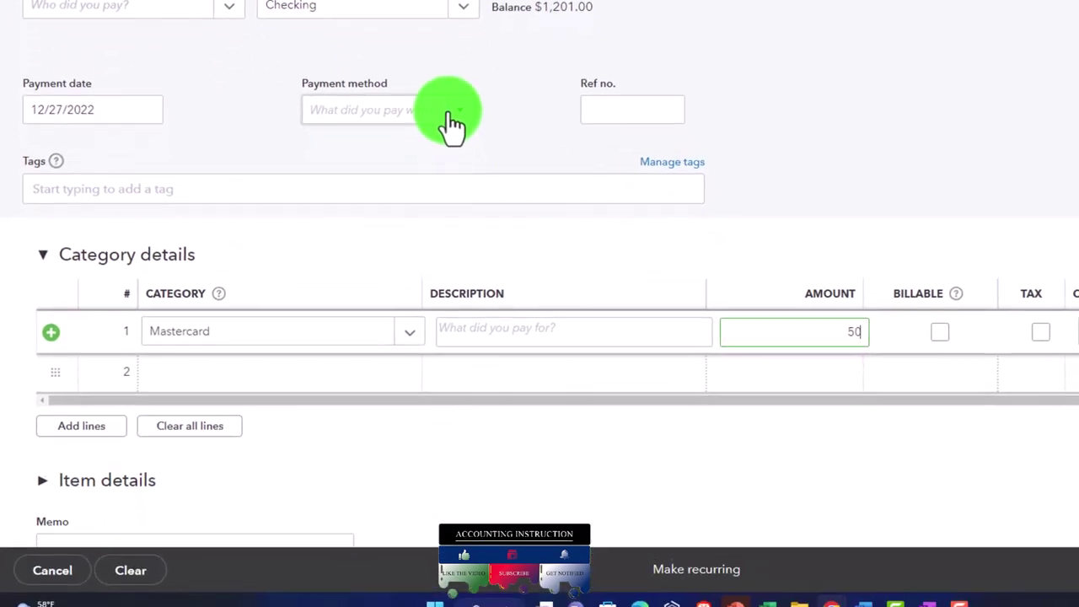
{"action": "key", "text": "Tab"}
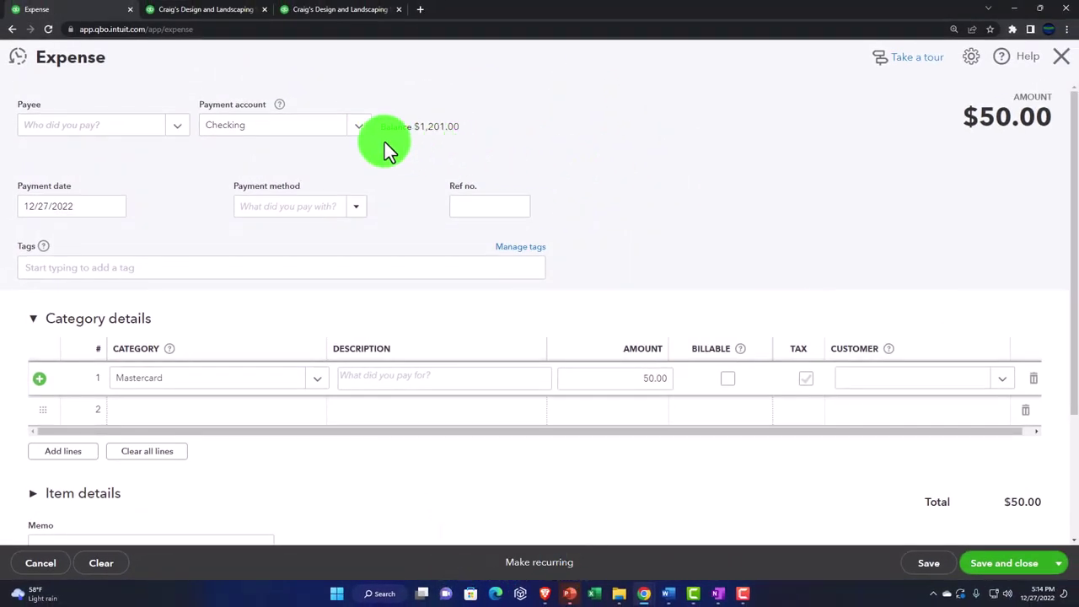
{"action": "left_click", "coordinate": [238, 131]}
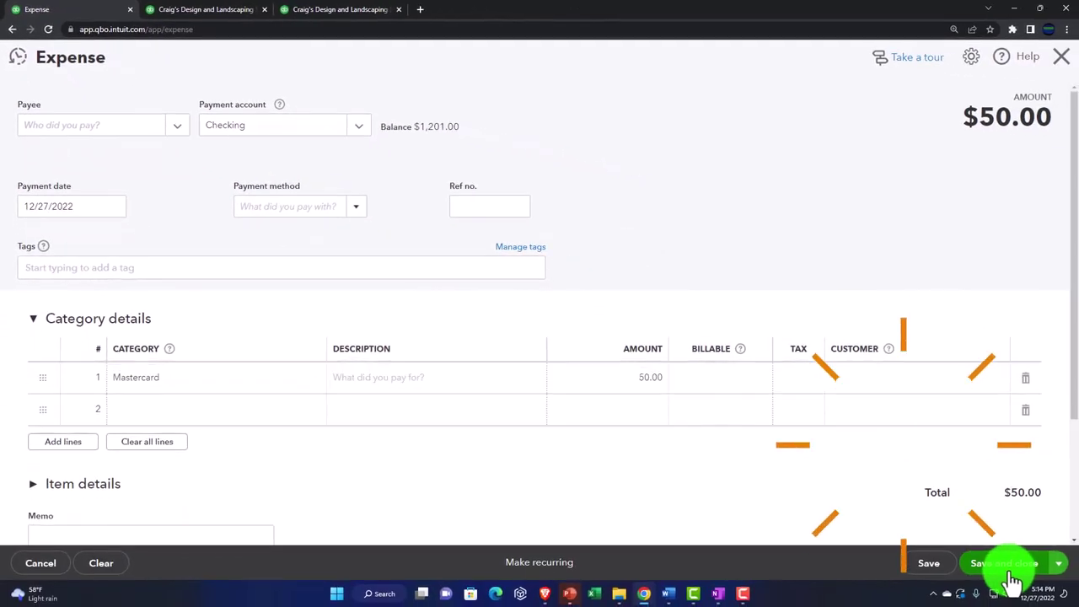
{"action": "left_click", "coordinate": [1007, 565]}
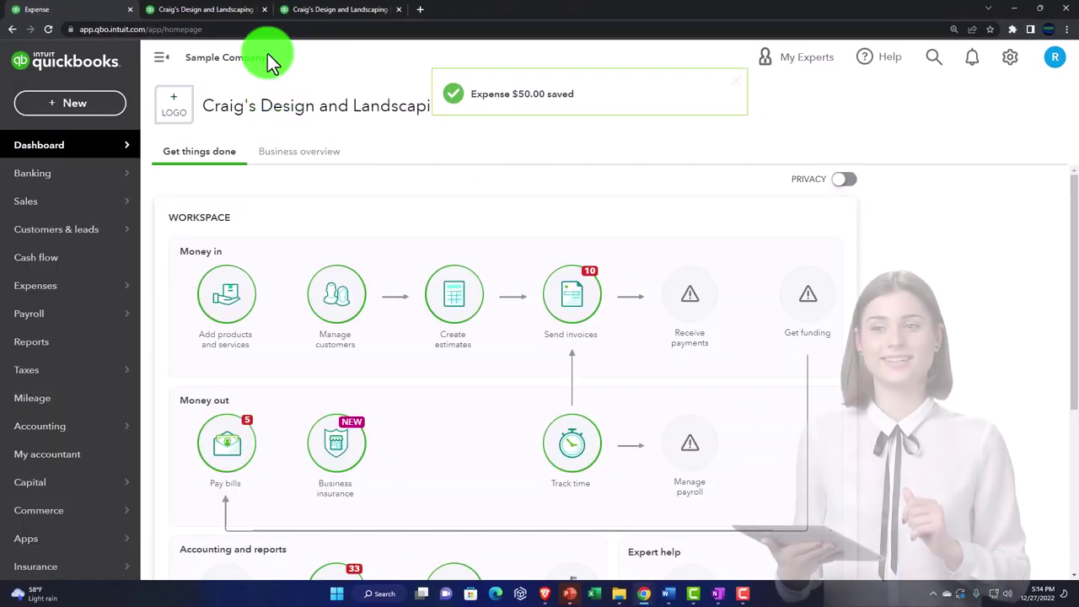
Rerun the Balance Sheet report and open the transactions behind the Checking balance
{"action": "left_click", "coordinate": [207, 10]}
{"action": "scroll", "coordinate": [338, 331], "scroll_direction": "up", "scroll_amount": 2}
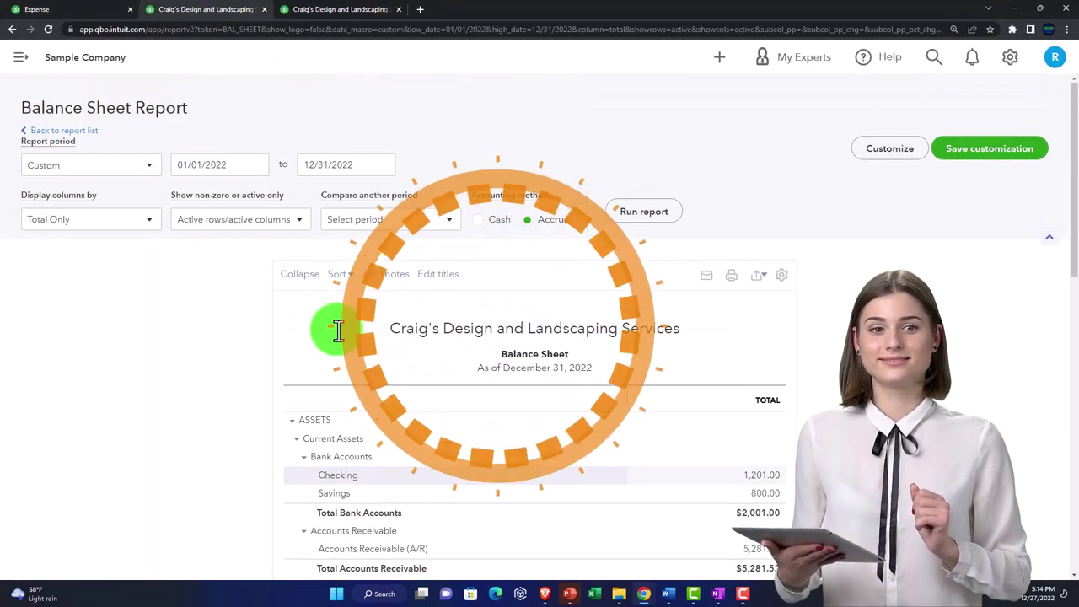
{"action": "scroll", "coordinate": [641, 270], "scroll_direction": "down", "scroll_amount": 2}
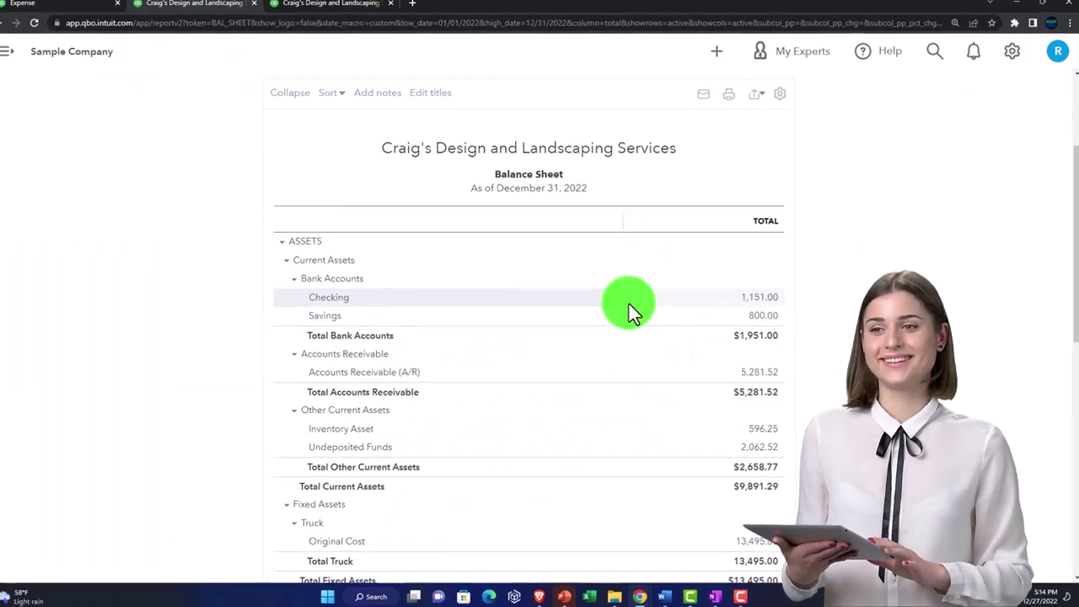
{"action": "left_click", "coordinate": [713, 270]}
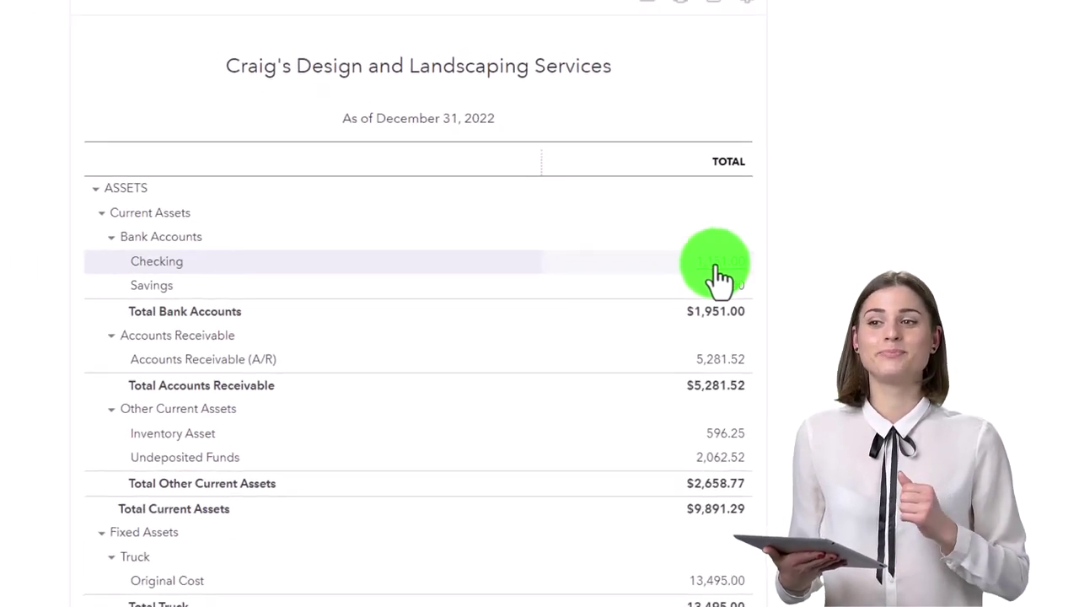
Check the most recent entries in the Checking transaction report and return to the Balance Sheet
{"action": "scroll", "coordinate": [723, 390], "scroll_direction": "down", "scroll_amount": 5}
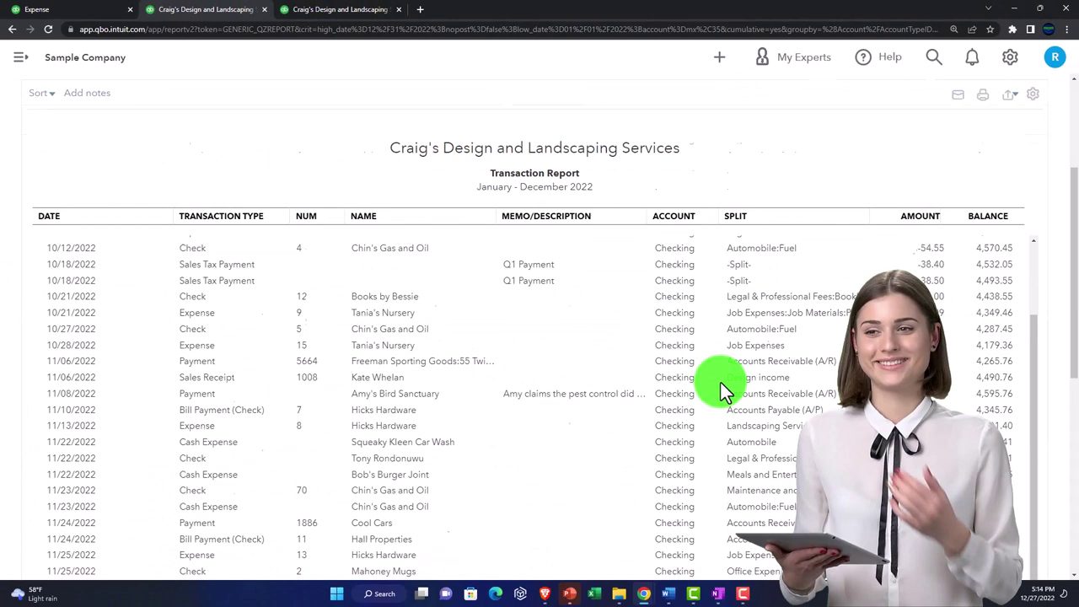
{"action": "scroll", "coordinate": [724, 390], "scroll_direction": "down", "scroll_amount": 5}
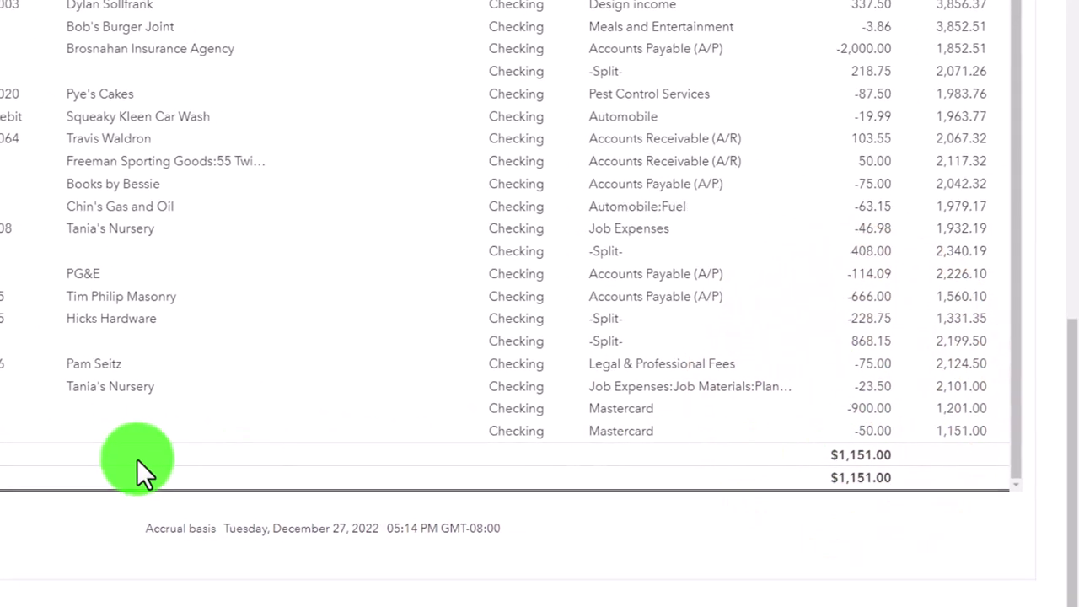
{"action": "scroll", "coordinate": [371, 452], "scroll_direction": "up", "scroll_amount": 1}
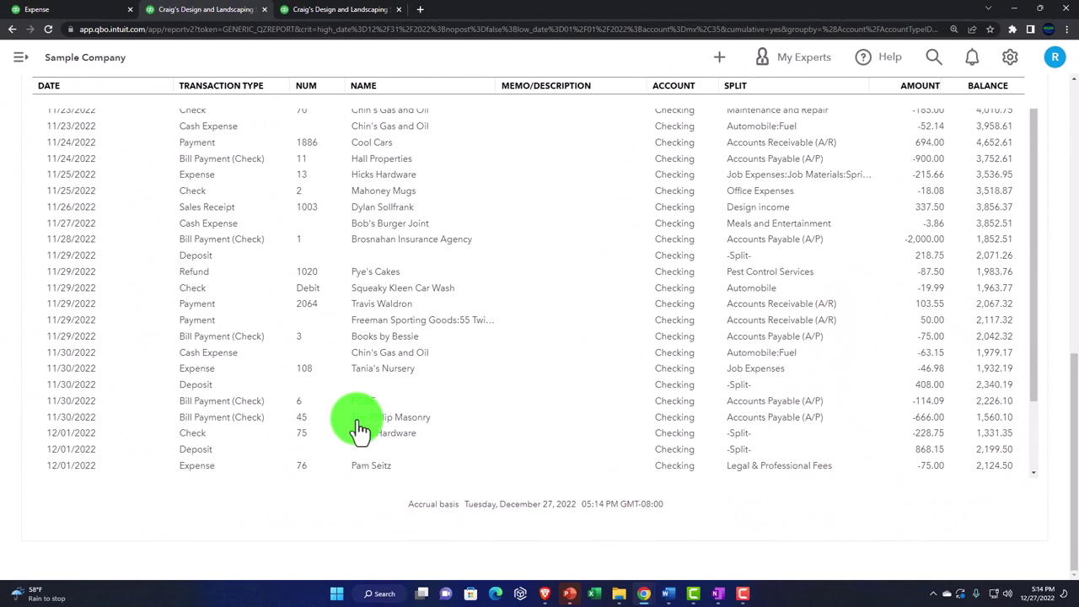
{"action": "scroll", "coordinate": [359, 430], "scroll_direction": "up", "scroll_amount": 10}
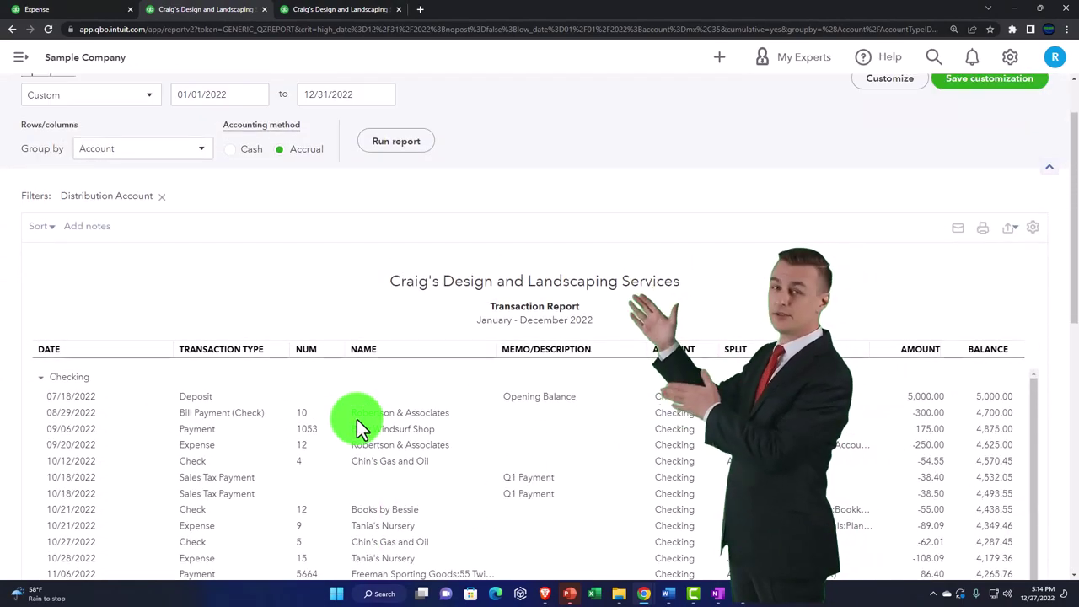
{"action": "scroll", "coordinate": [309, 441], "scroll_direction": "up", "scroll_amount": 2}
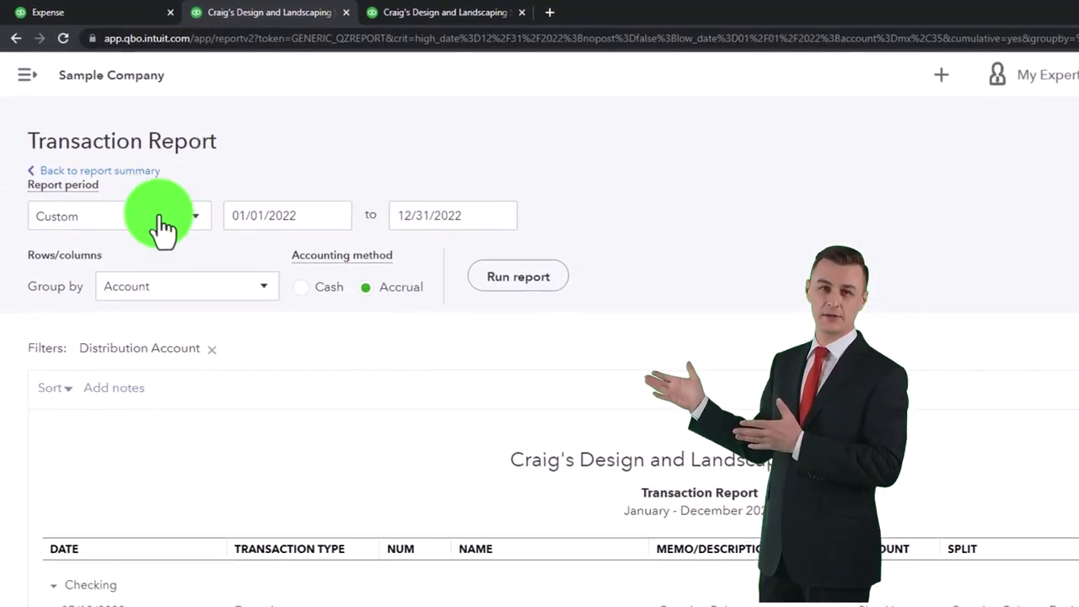
{"action": "left_click", "coordinate": [135, 182]}
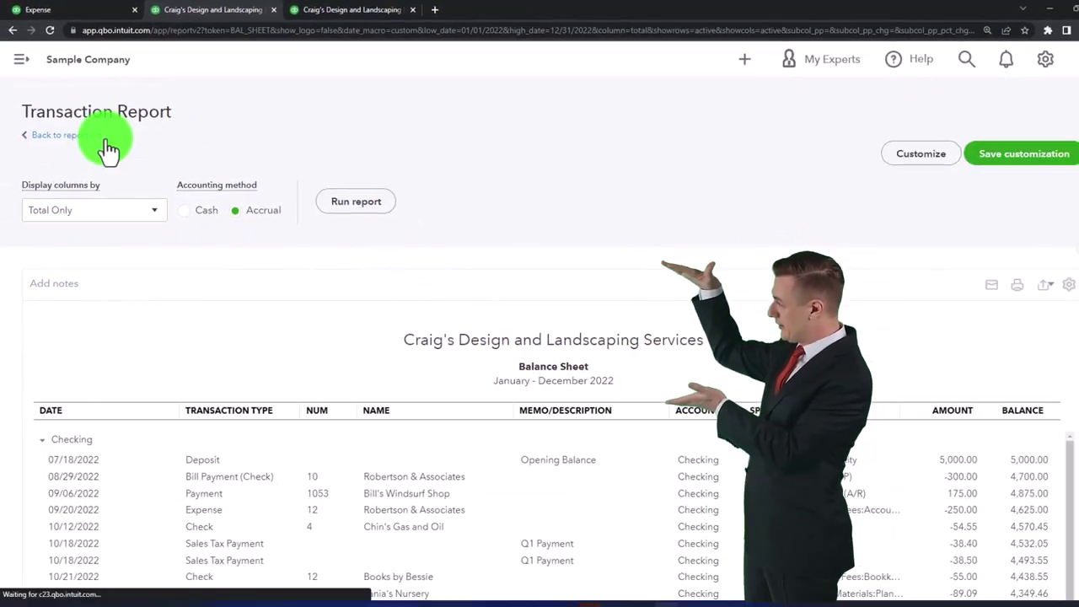
Open the Mastercard balance's transactions from the Balance Sheet and examine the latest payment entries
{"action": "scroll", "coordinate": [420, 362], "scroll_direction": "down", "scroll_amount": 3}
{"action": "scroll", "coordinate": [419, 361], "scroll_direction": "down", "scroll_amount": 6}
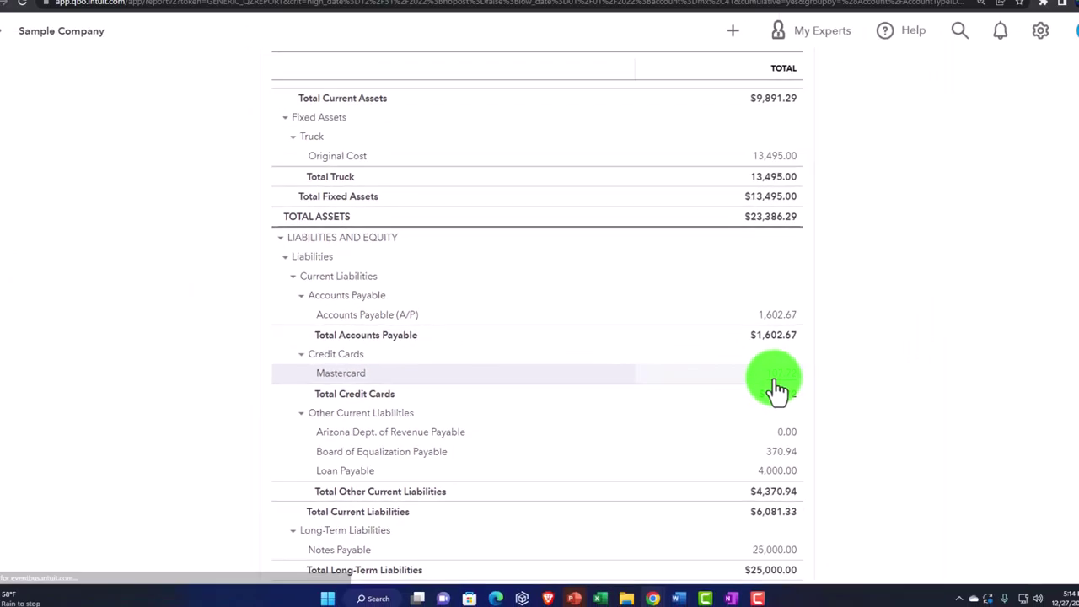
{"action": "left_click", "coordinate": [776, 377]}
{"action": "scroll", "coordinate": [759, 391], "scroll_direction": "down", "scroll_amount": 2}
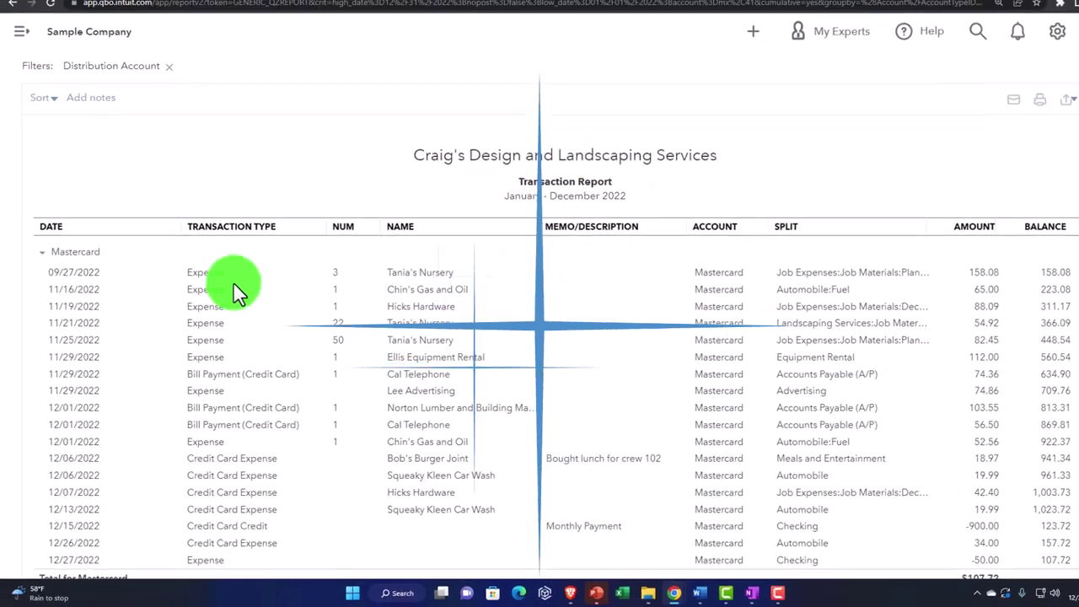
{"action": "scroll", "coordinate": [274, 210], "scroll_direction": "down", "scroll_amount": 3}
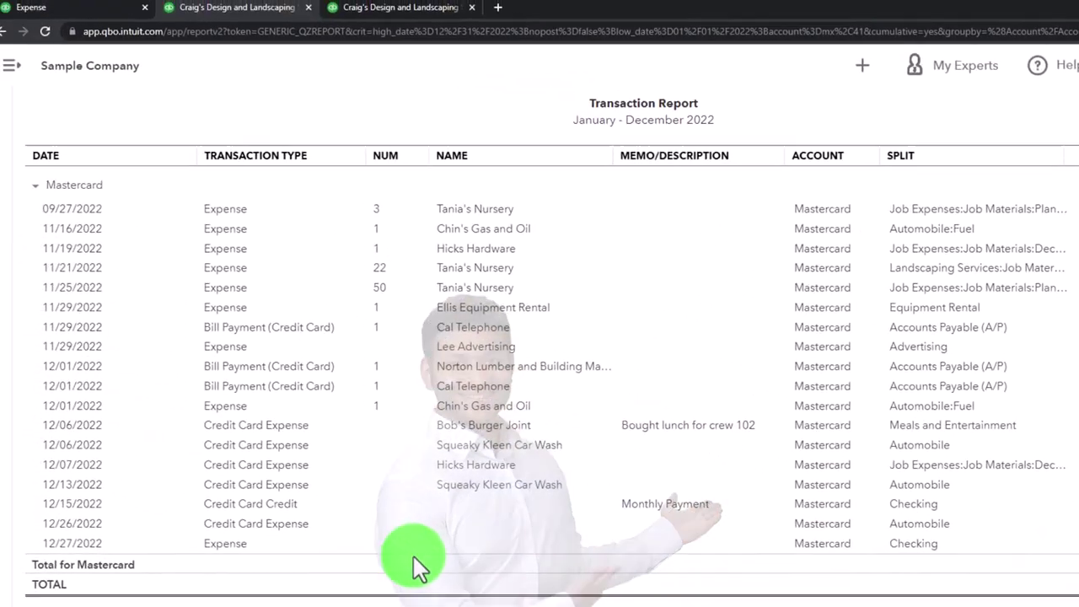
Review the payment entries in the Mastercard transaction report, and return to the Balance Sheet to check its account balances
{"action": "scroll", "coordinate": [422, 505], "scroll_direction": "up", "scroll_amount": 3}
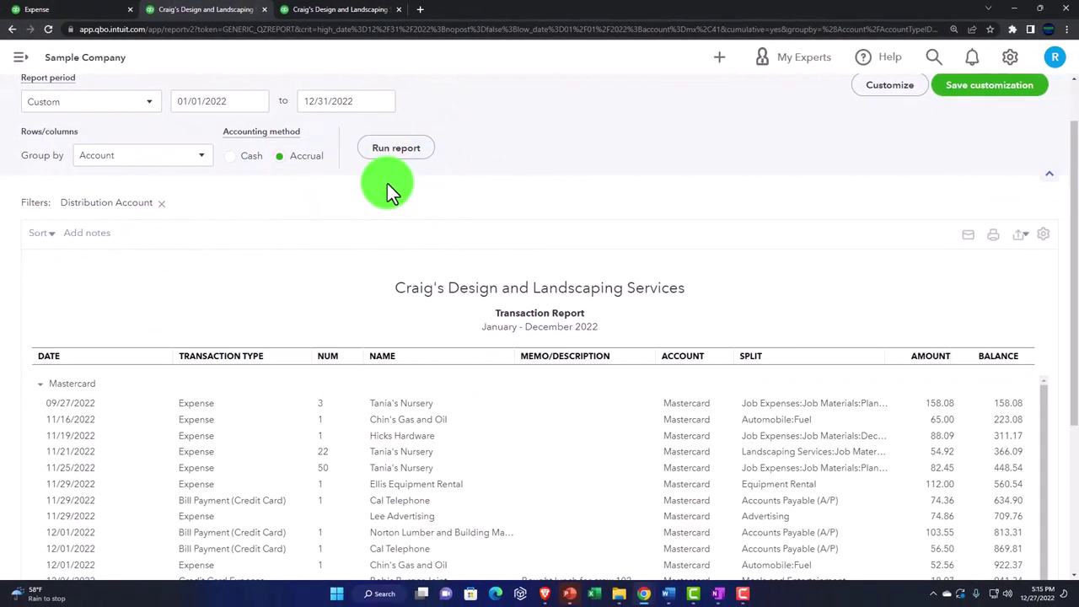
{"action": "scroll", "coordinate": [393, 265], "scroll_direction": "down", "scroll_amount": 2}
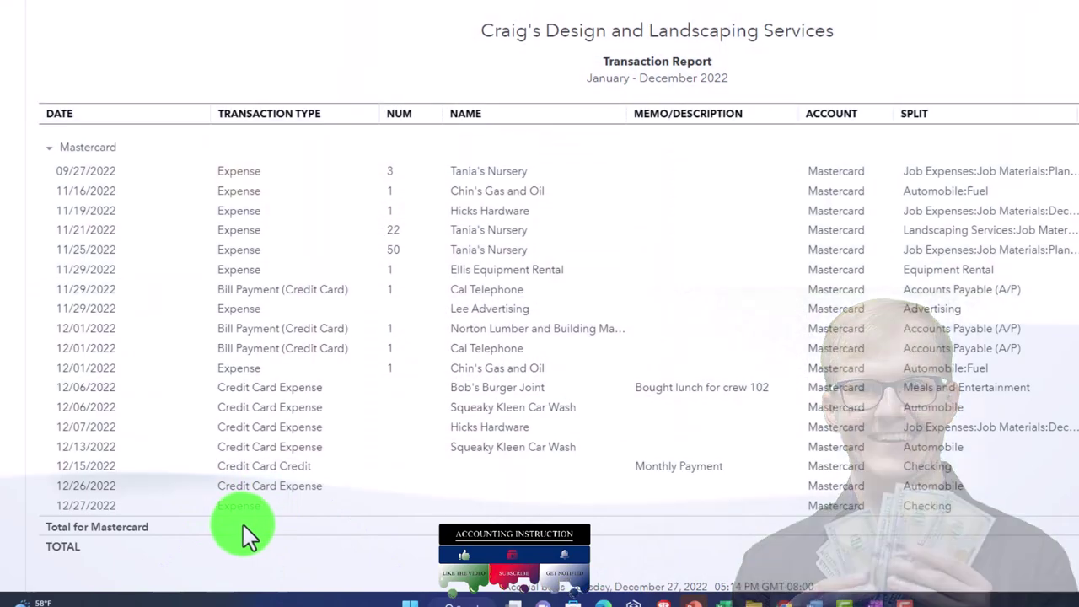
{"action": "scroll", "coordinate": [242, 520], "scroll_direction": "up", "scroll_amount": 3}
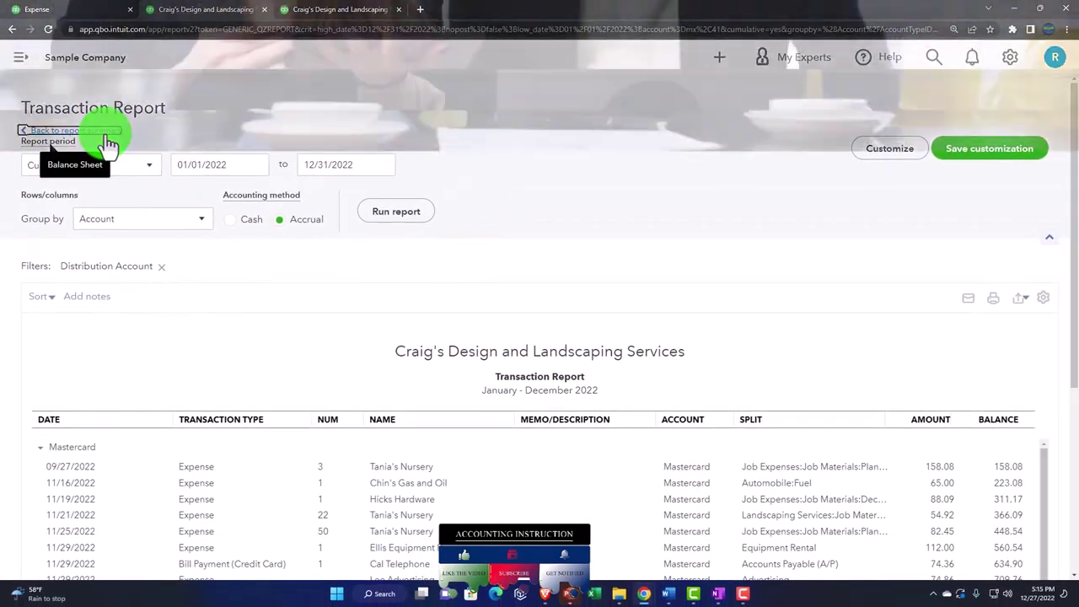
{"action": "left_click", "coordinate": [108, 135]}
{"action": "scroll", "coordinate": [111, 159], "scroll_direction": "down", "scroll_amount": 5}
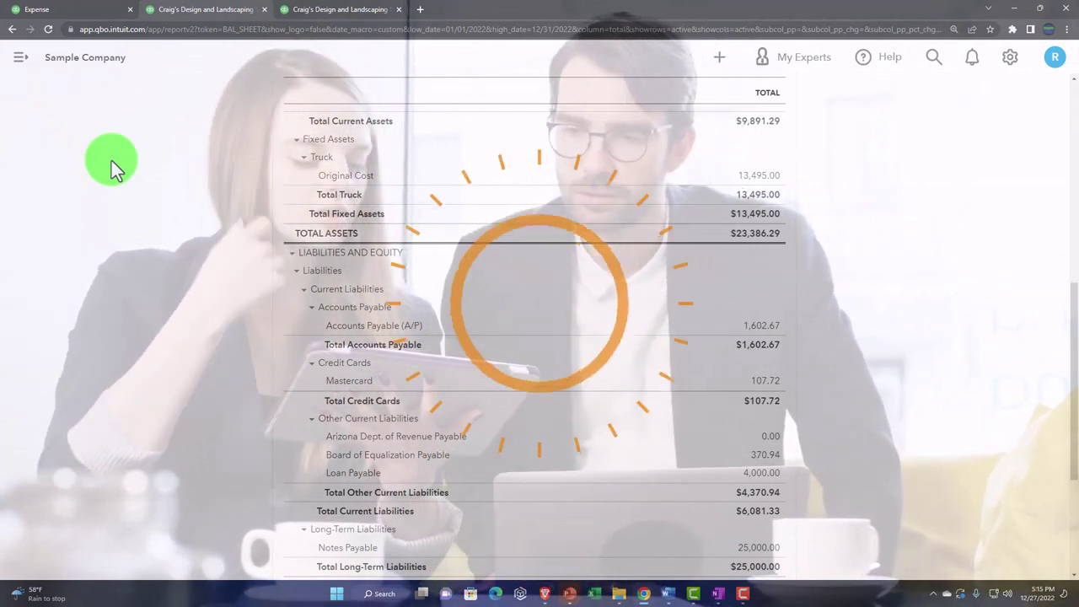
{"action": "scroll", "coordinate": [111, 160], "scroll_direction": "up", "scroll_amount": 3}
{"action": "scroll", "coordinate": [111, 160], "scroll_direction": "up", "scroll_amount": 2}
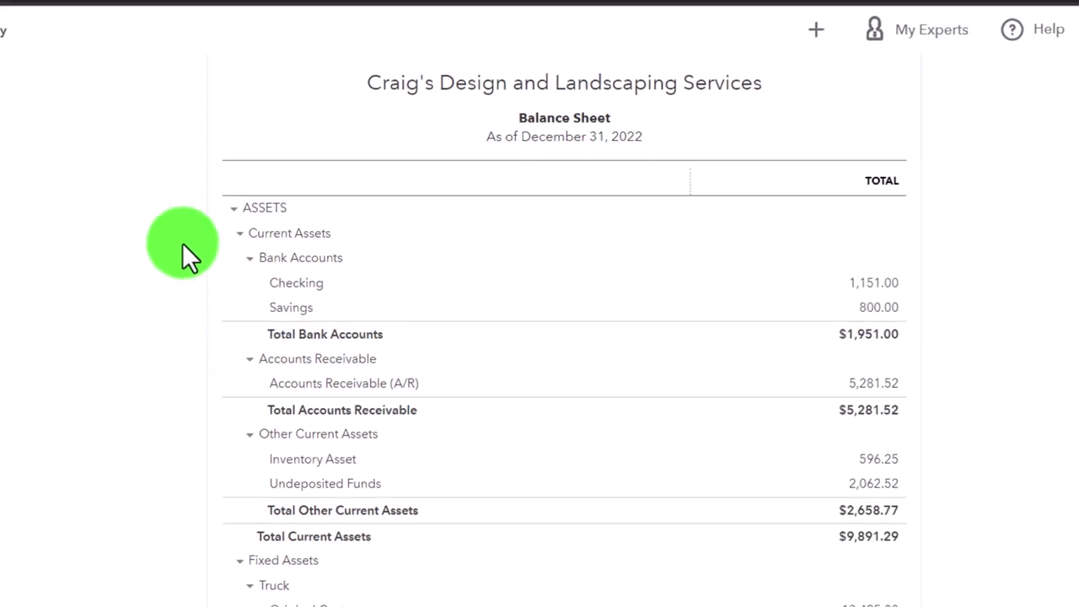
Create a new transfer with Checking as the source account and Mastercard as the destination account
{"action": "left_click", "coordinate": [80, 12]}
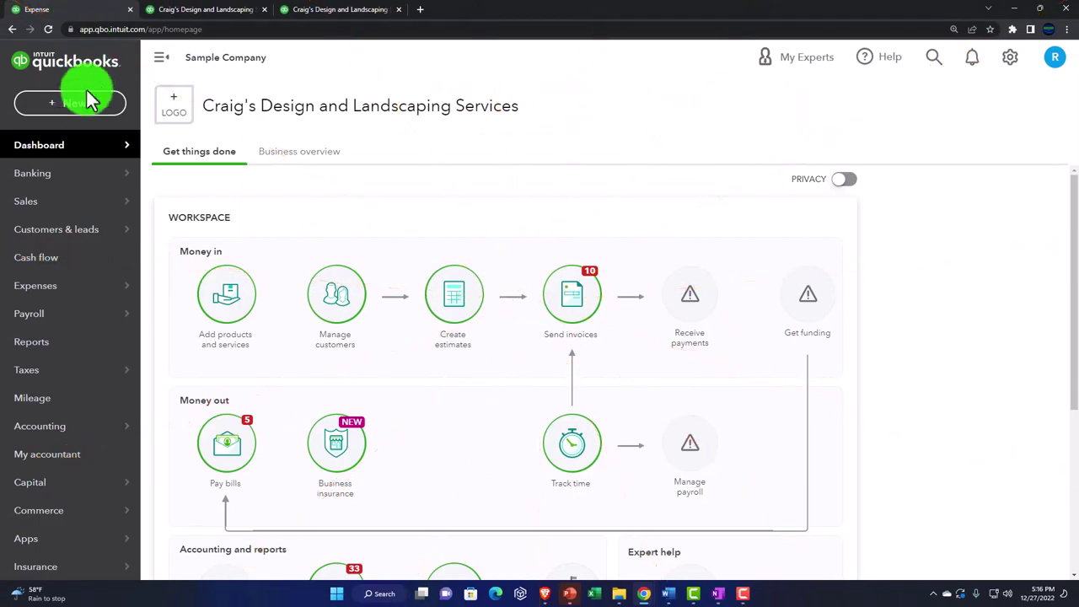
{"action": "left_click", "coordinate": [88, 102]}
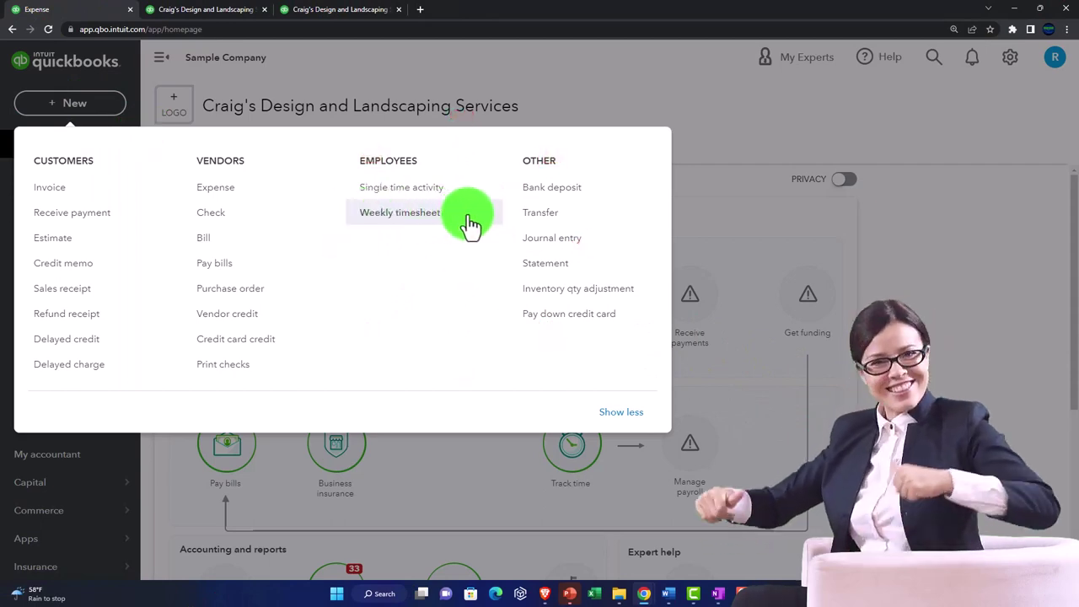
{"action": "left_click", "coordinate": [545, 217]}
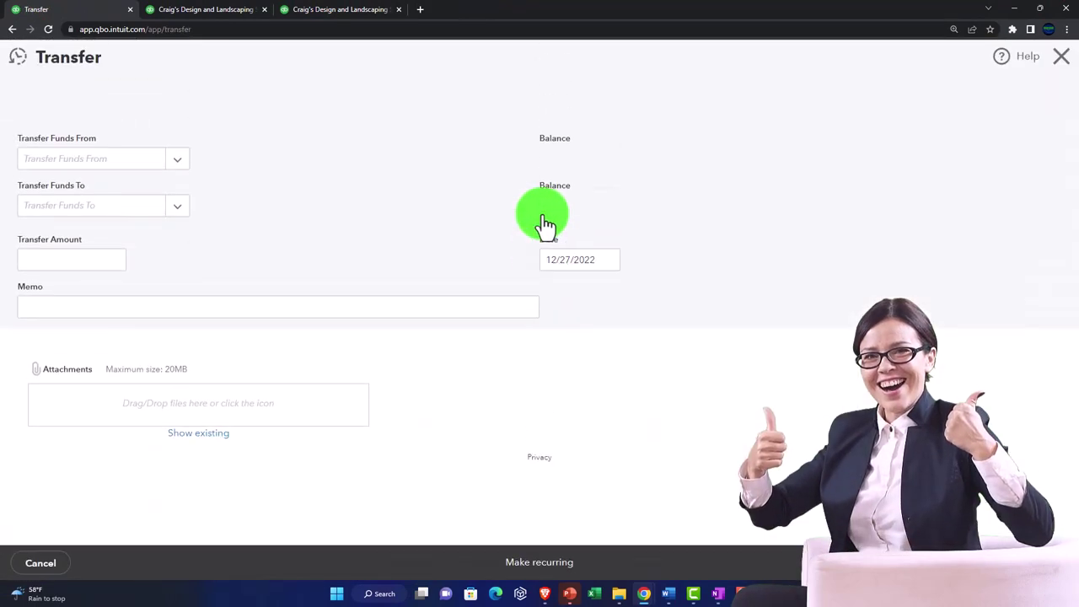
{"action": "left_click", "coordinate": [229, 206]}
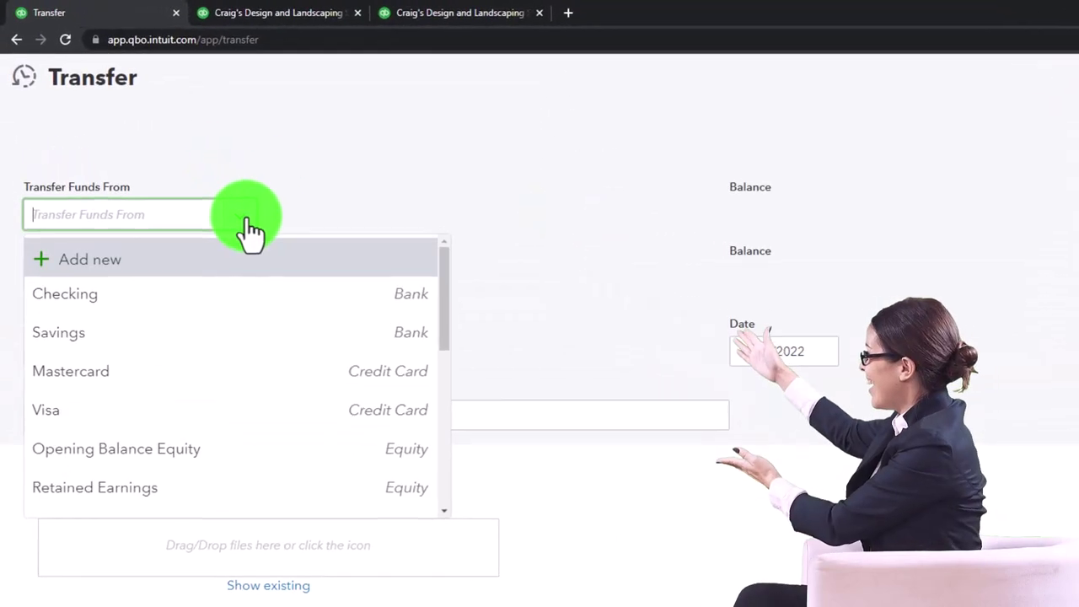
{"action": "left_click", "coordinate": [156, 274]}
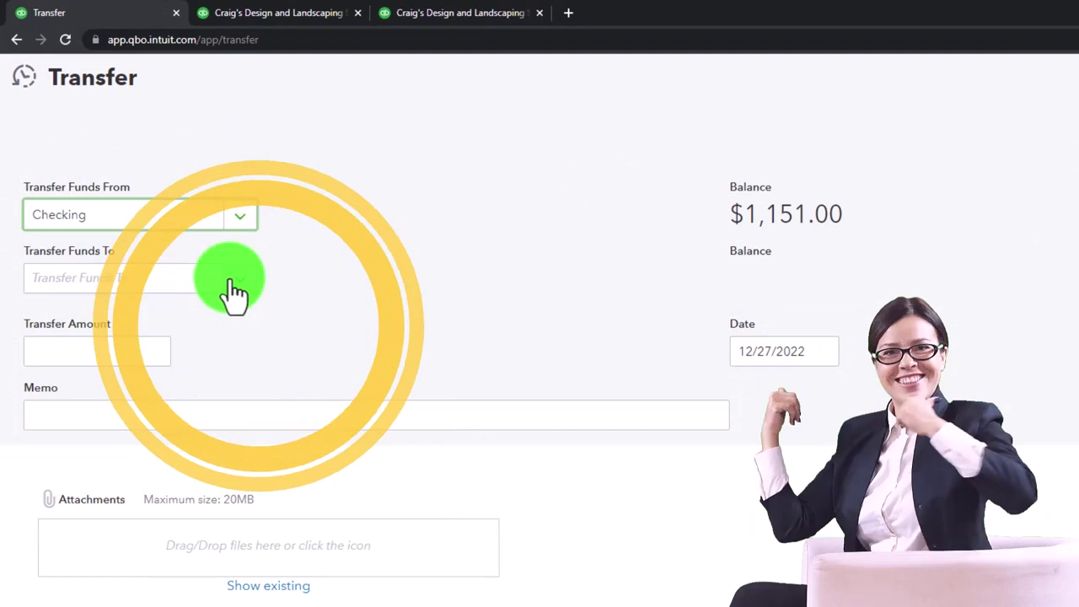
{"action": "left_click", "coordinate": [232, 282]}
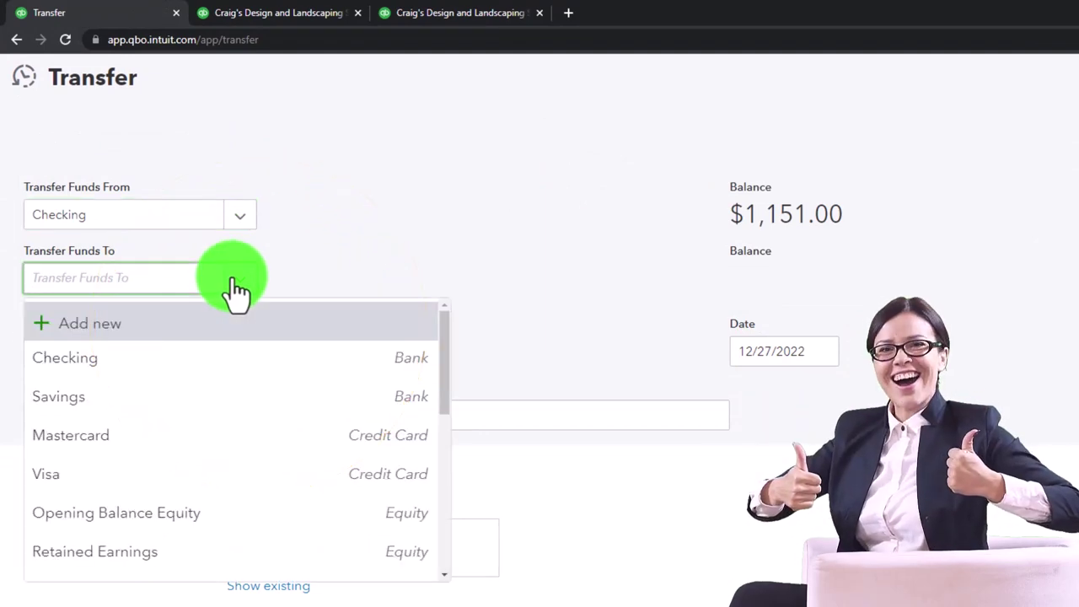
{"action": "left_click", "coordinate": [184, 436]}
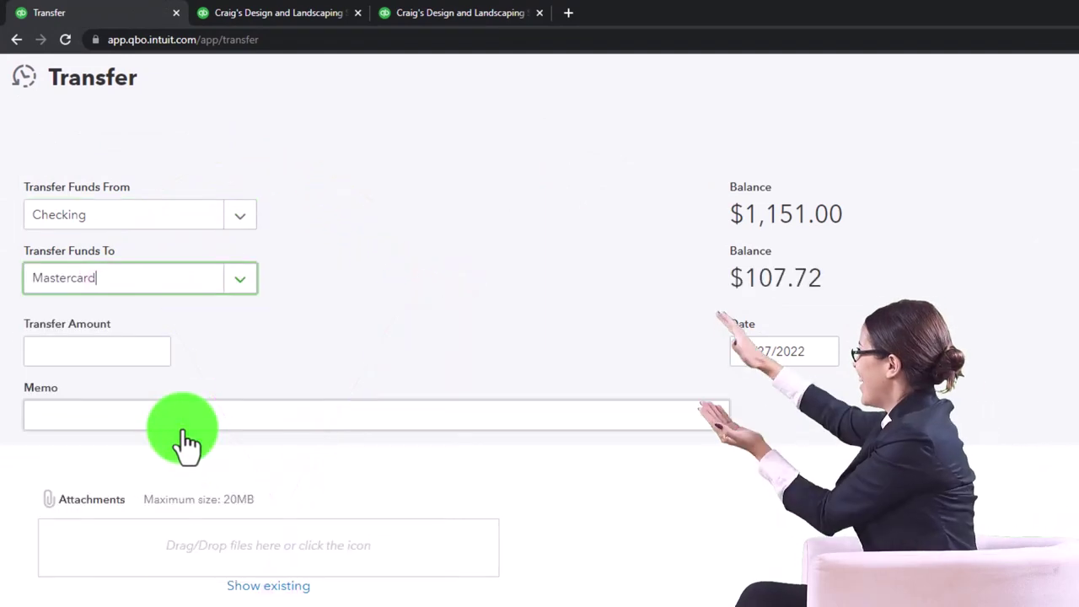
Set the transfer amount to 30, save the transfer and close the form
{"action": "left_click", "coordinate": [138, 353]}
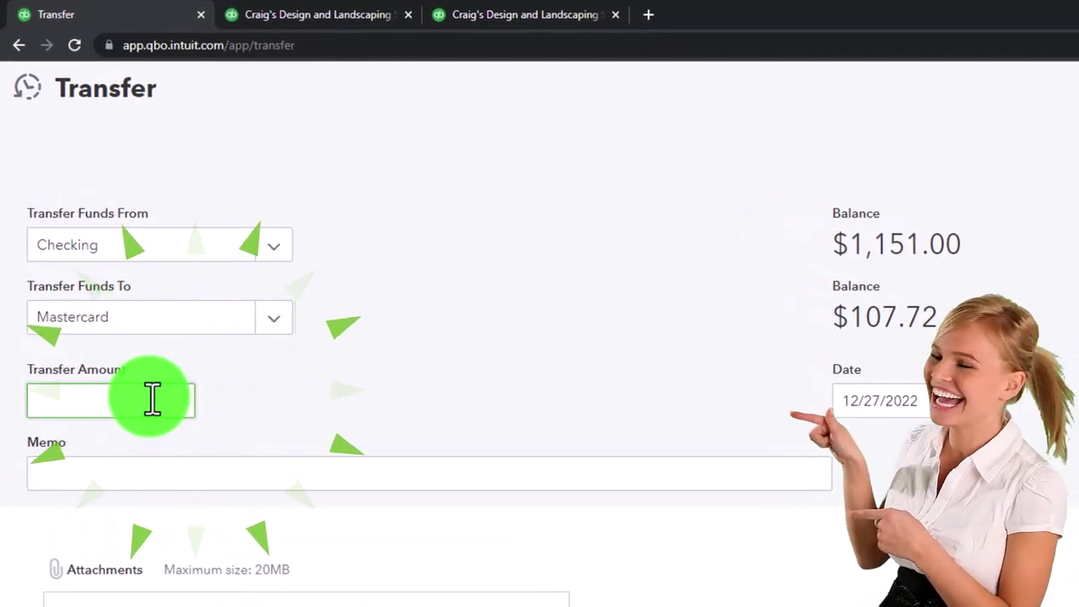
{"action": "type", "text": "30"}
{"action": "key", "text": "Tab"}
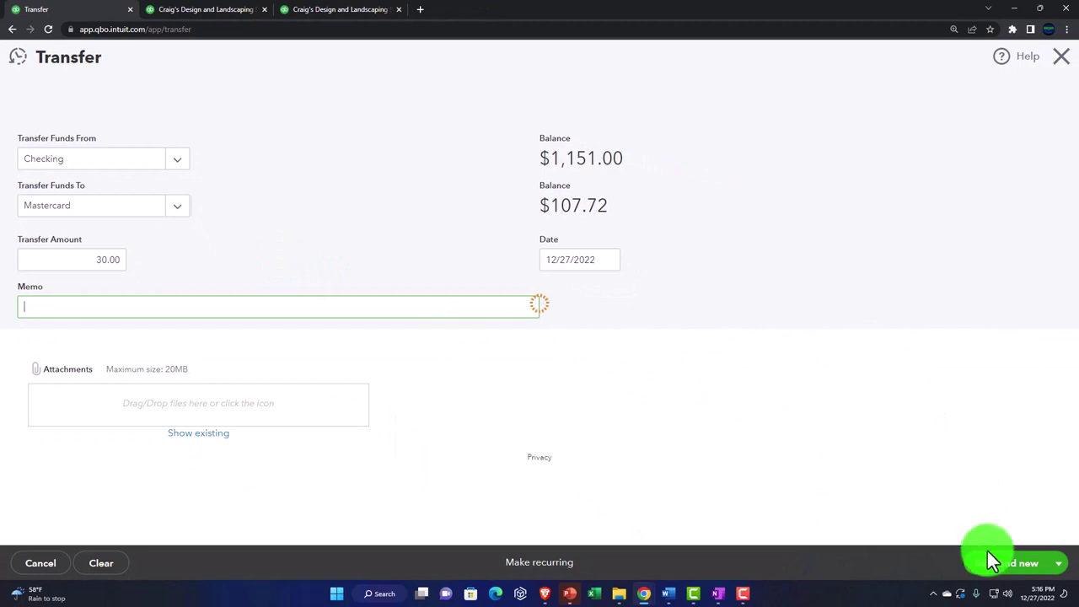
{"action": "left_click", "coordinate": [994, 562]}
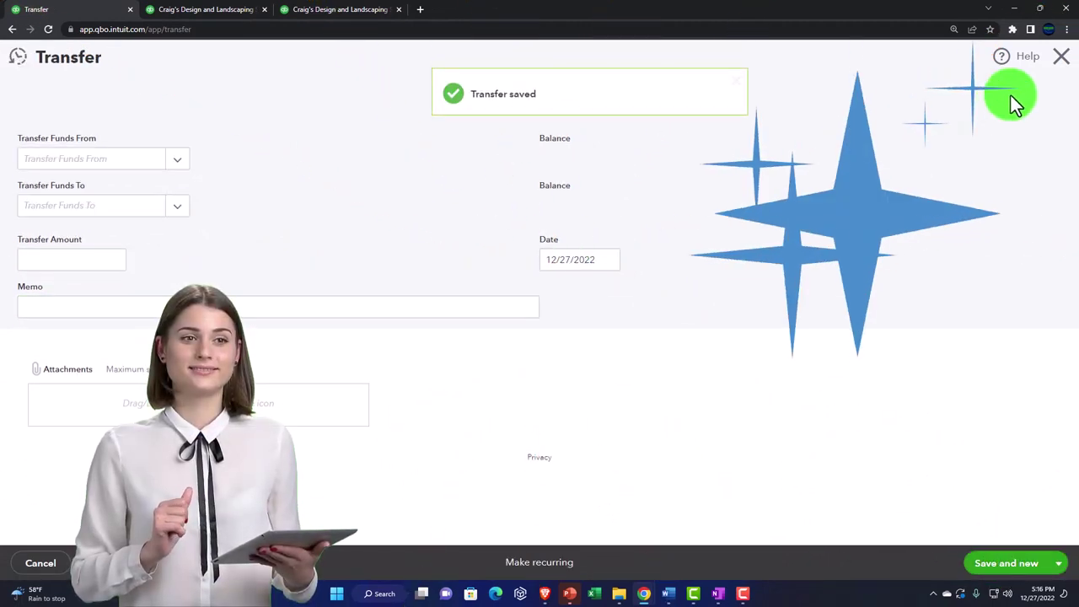
{"action": "left_click", "coordinate": [1064, 62]}
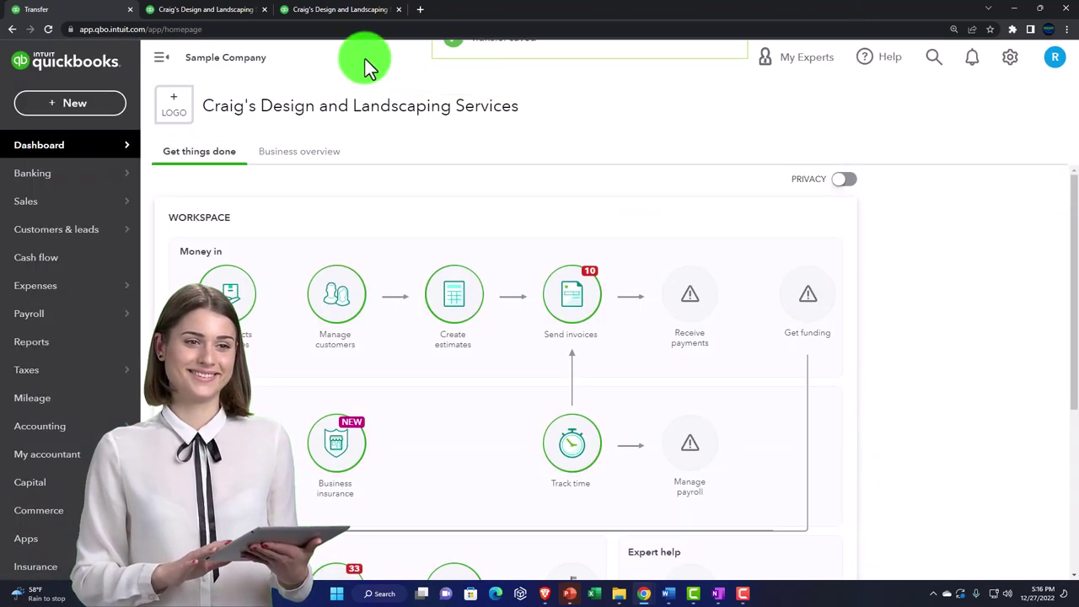
Open the transactions behind the Checking balance on the Balance Sheet and examine the latest Mastercard entries
{"action": "left_click", "coordinate": [198, 10]}
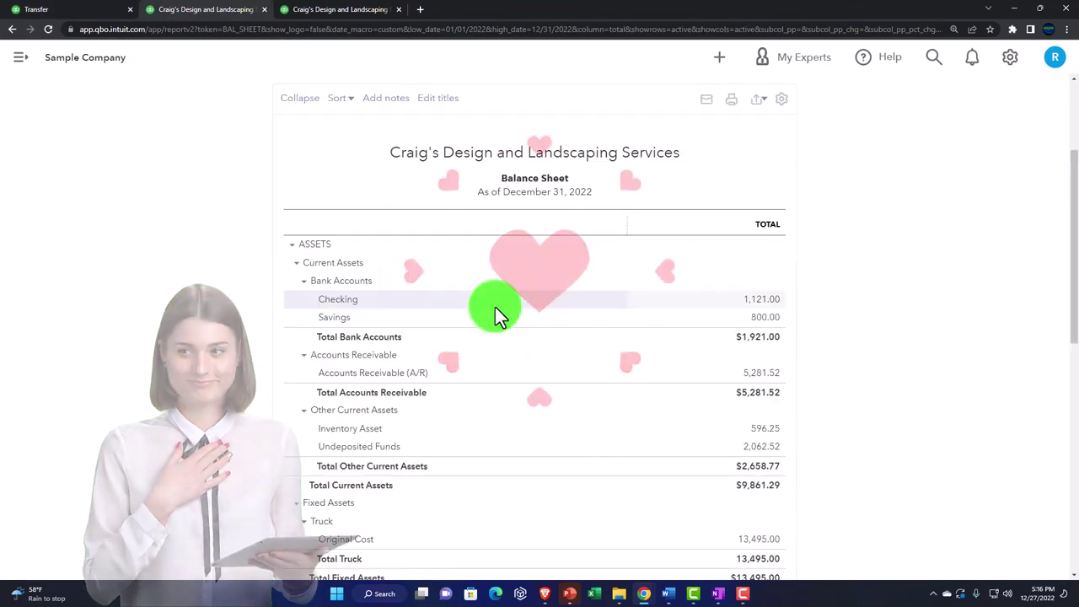
{"action": "scroll", "coordinate": [495, 307], "scroll_direction": "down", "scroll_amount": 1}
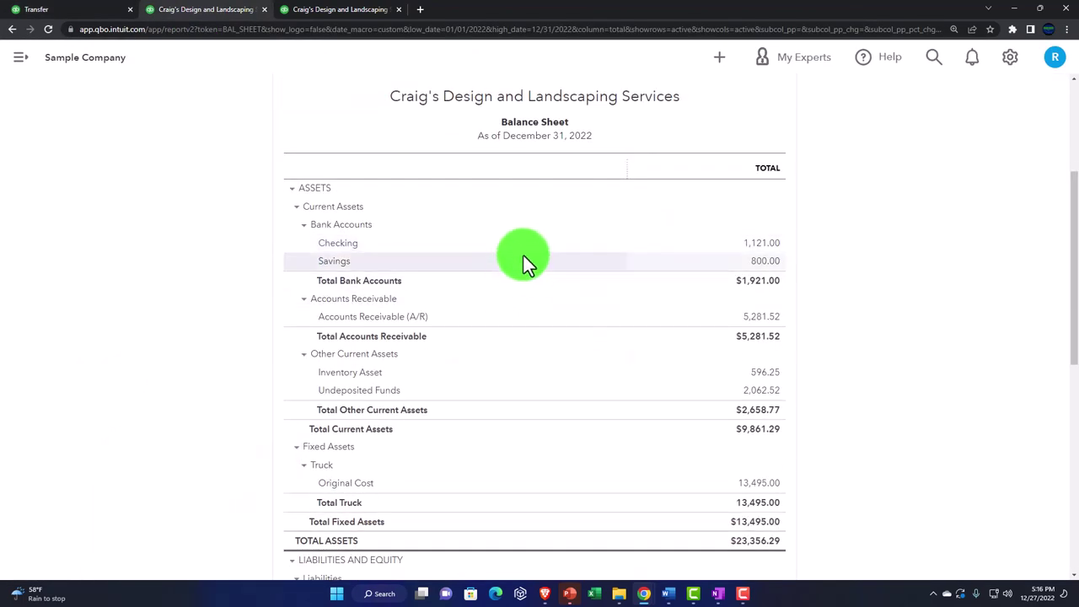
{"action": "left_click", "coordinate": [760, 247]}
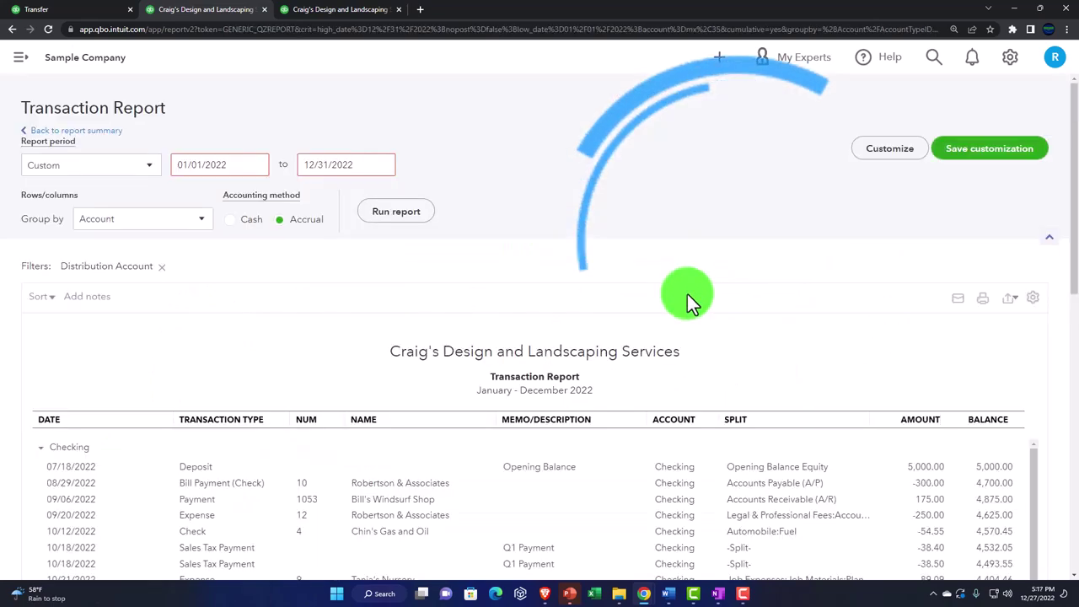
{"action": "scroll", "coordinate": [495, 354], "scroll_direction": "down", "scroll_amount": 15}
{"action": "scroll", "coordinate": [443, 399], "scroll_direction": "down", "scroll_amount": 2}
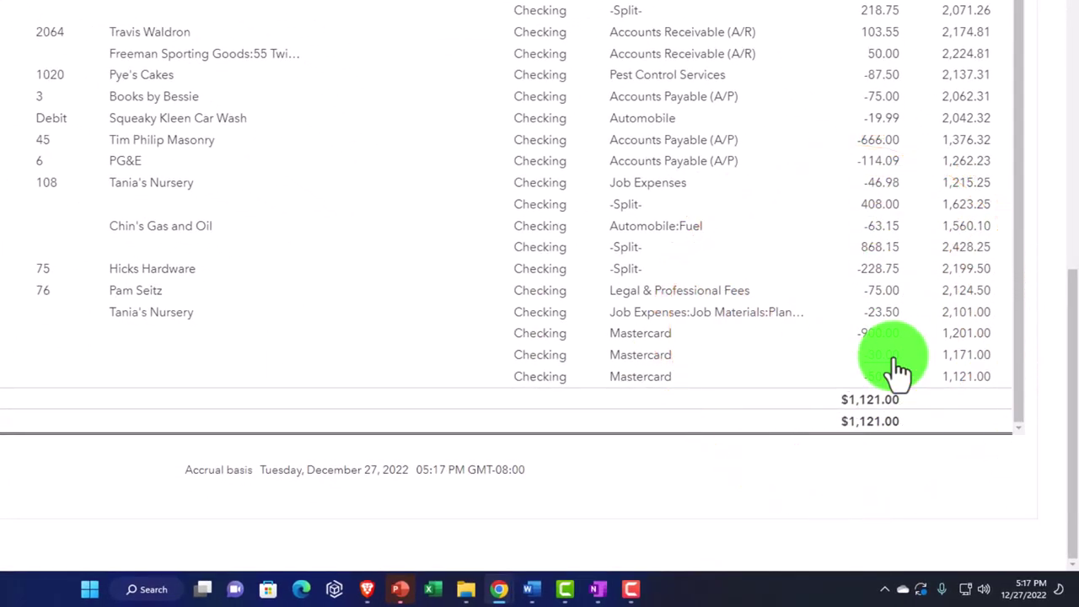
Look back over the Checking transaction report and return to the Balance Sheet
{"action": "scroll", "coordinate": [522, 366], "scroll_direction": "up", "scroll_amount": 2}
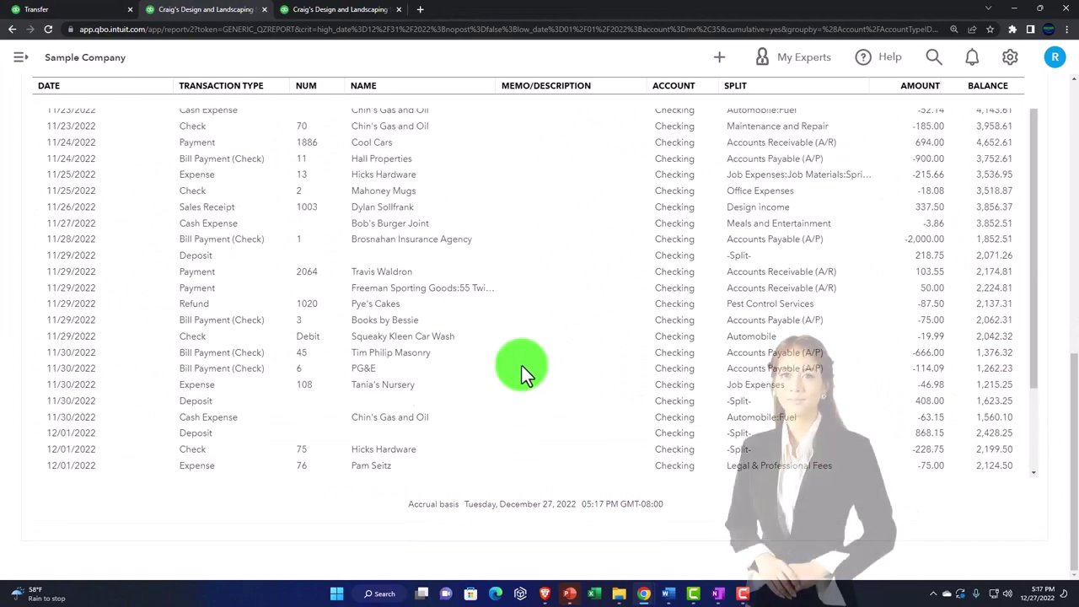
{"action": "scroll", "coordinate": [518, 366], "scroll_direction": "up", "scroll_amount": 10}
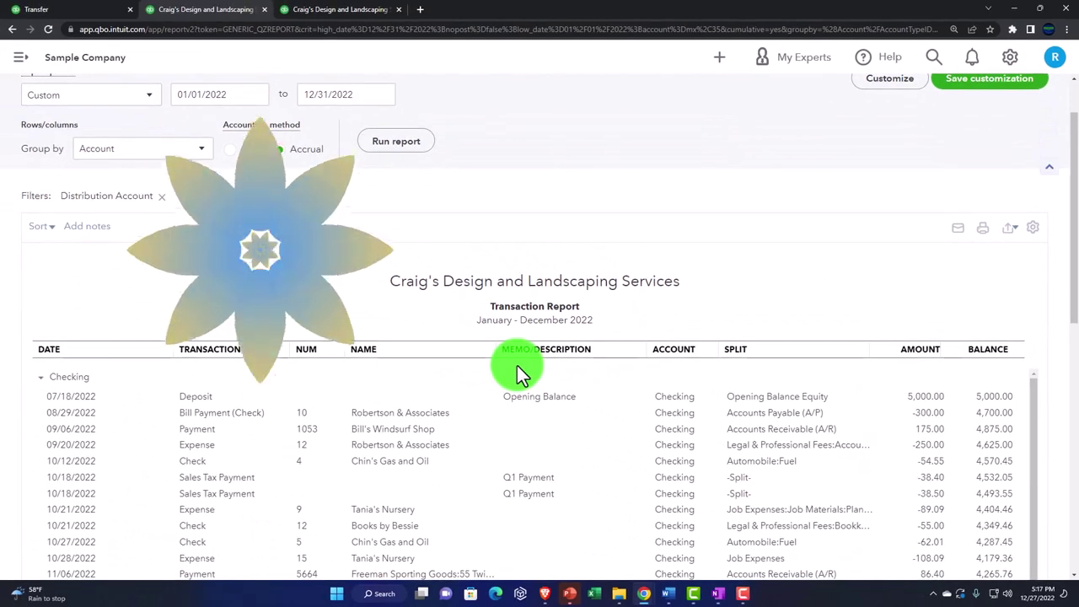
{"action": "scroll", "coordinate": [172, 232], "scroll_direction": "up", "scroll_amount": 1}
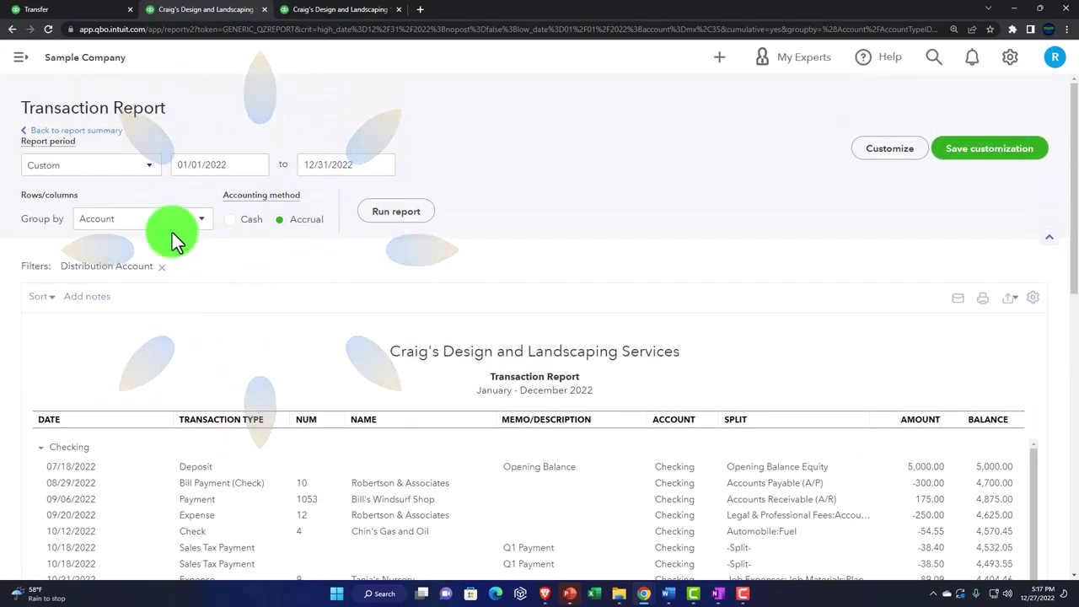
{"action": "left_click", "coordinate": [110, 137]}
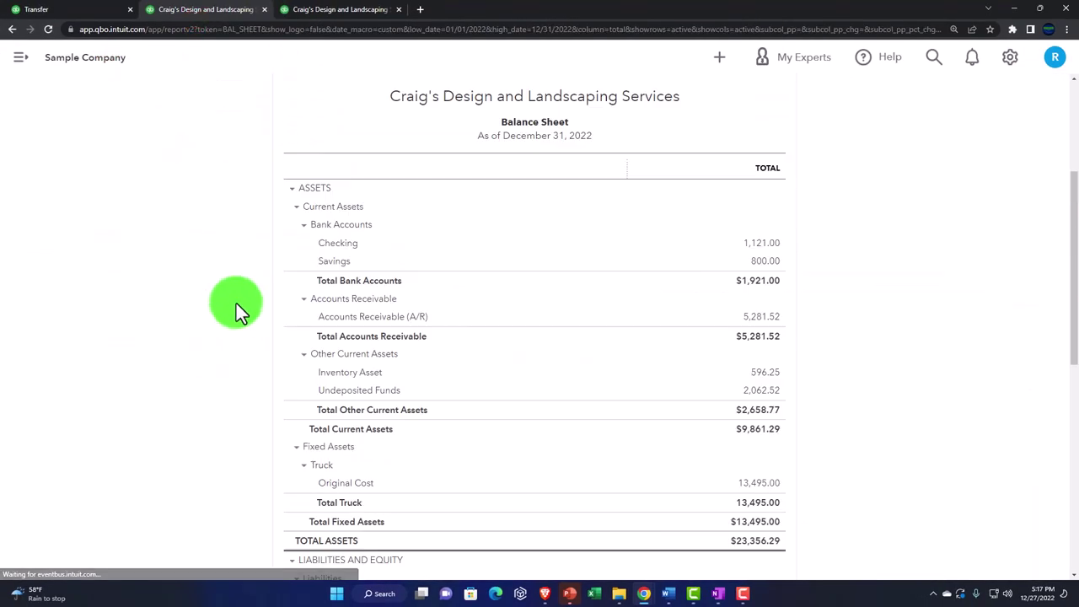
Open the Mastercard balance's transactions from the Balance Sheet and look for the transfer entry
{"action": "scroll", "coordinate": [199, 346], "scroll_direction": "down", "scroll_amount": 5}
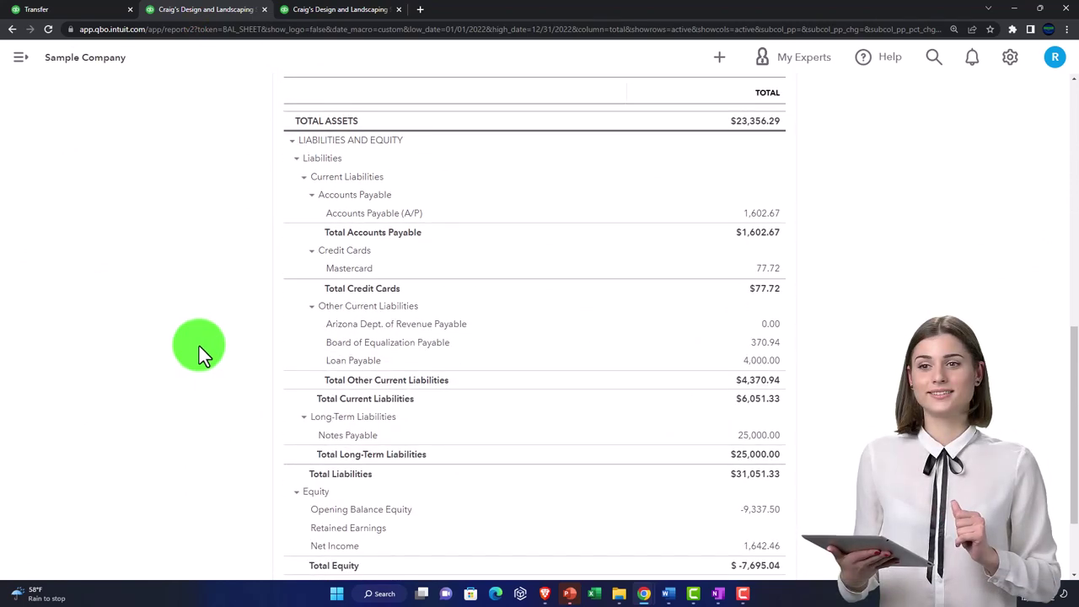
{"action": "scroll", "coordinate": [233, 371], "scroll_direction": "down", "scroll_amount": 2}
{"action": "scroll", "coordinate": [228, 376], "scroll_direction": "up", "scroll_amount": 1}
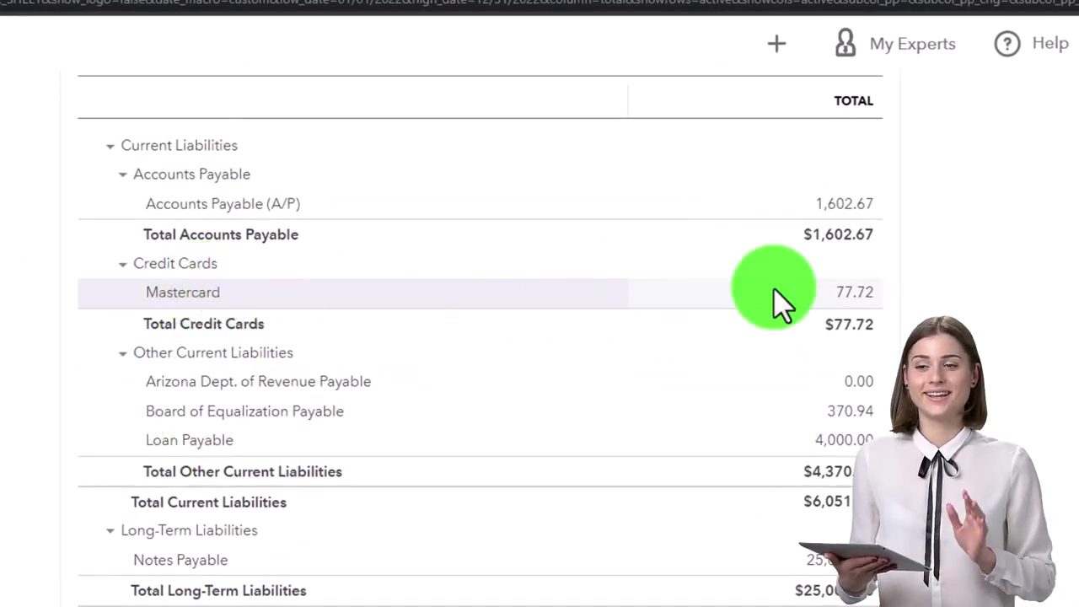
{"action": "left_click", "coordinate": [850, 291]}
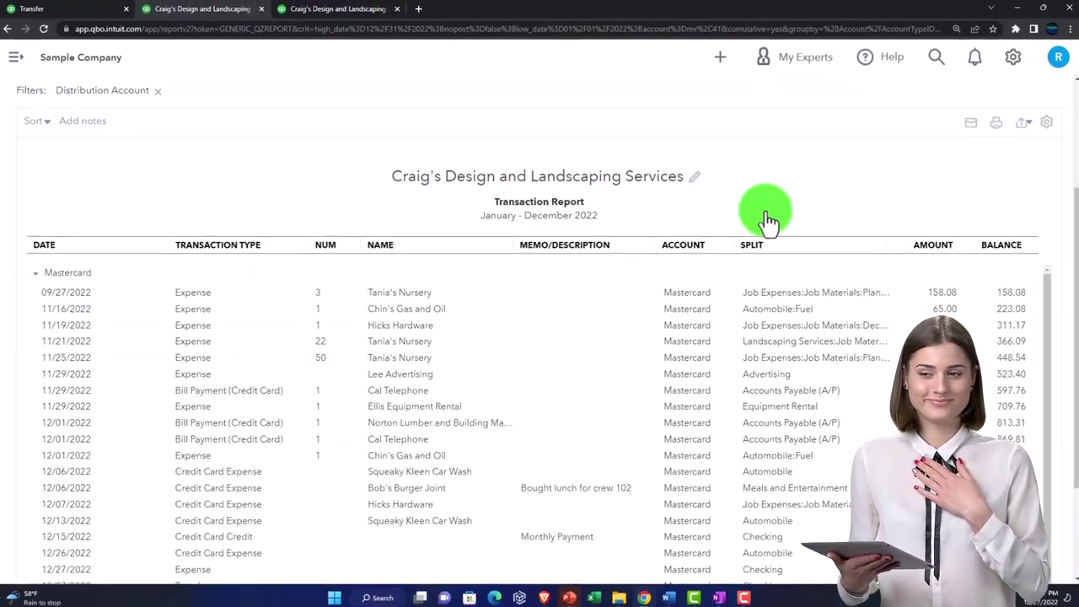
{"action": "scroll", "coordinate": [523, 417], "scroll_direction": "down", "scroll_amount": 2}
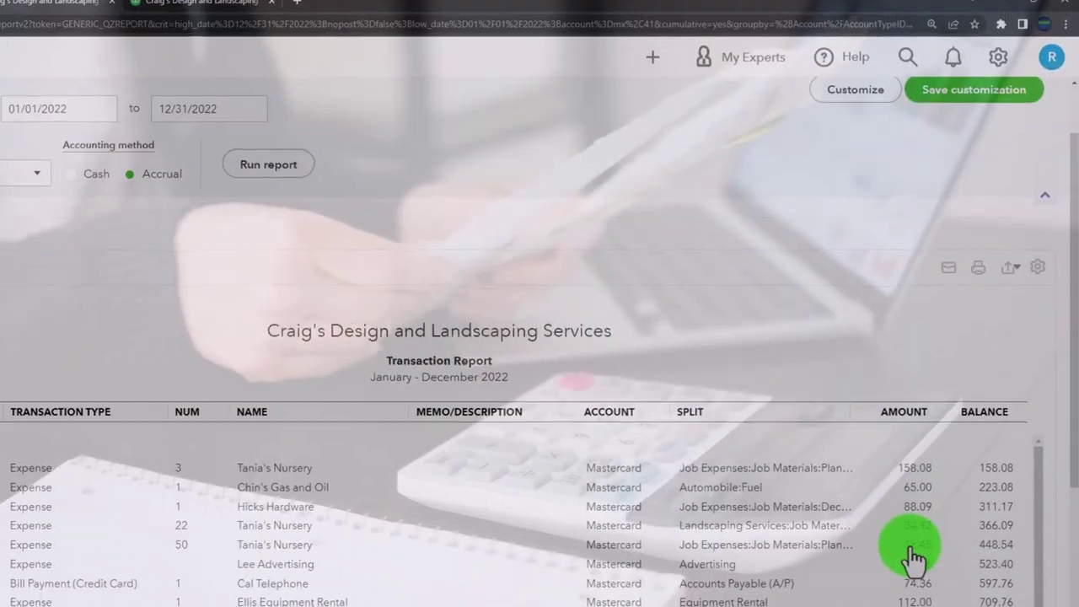
Customize the Mastercard transaction report with a Transaction Type filter set to Transfer, and run the report
{"action": "left_click", "coordinate": [855, 89]}
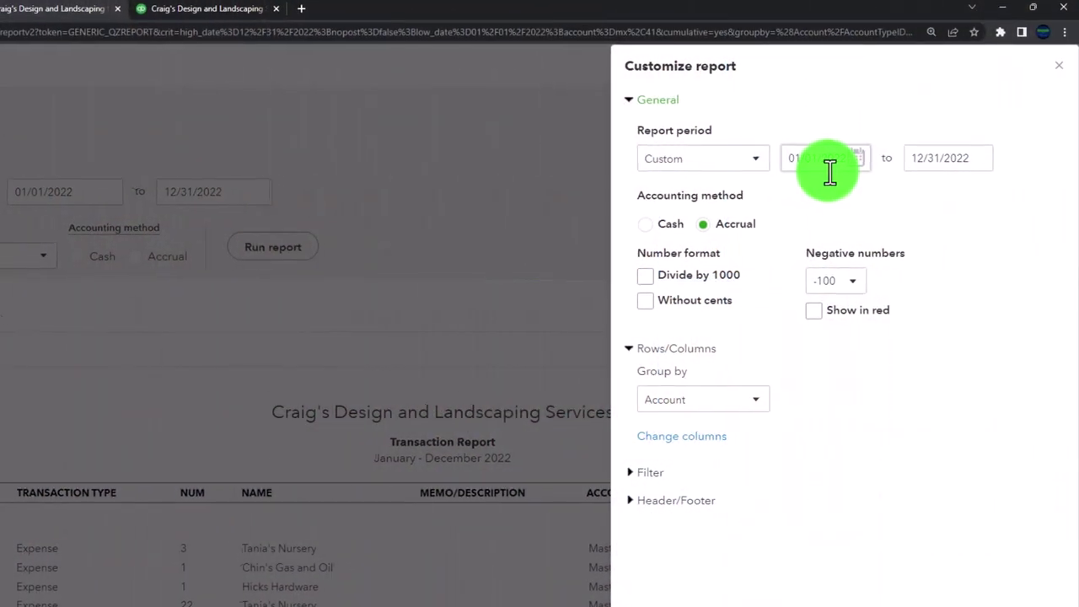
{"action": "left_click", "coordinate": [638, 472]}
{"action": "scroll", "coordinate": [672, 415], "scroll_direction": "down", "scroll_amount": 1}
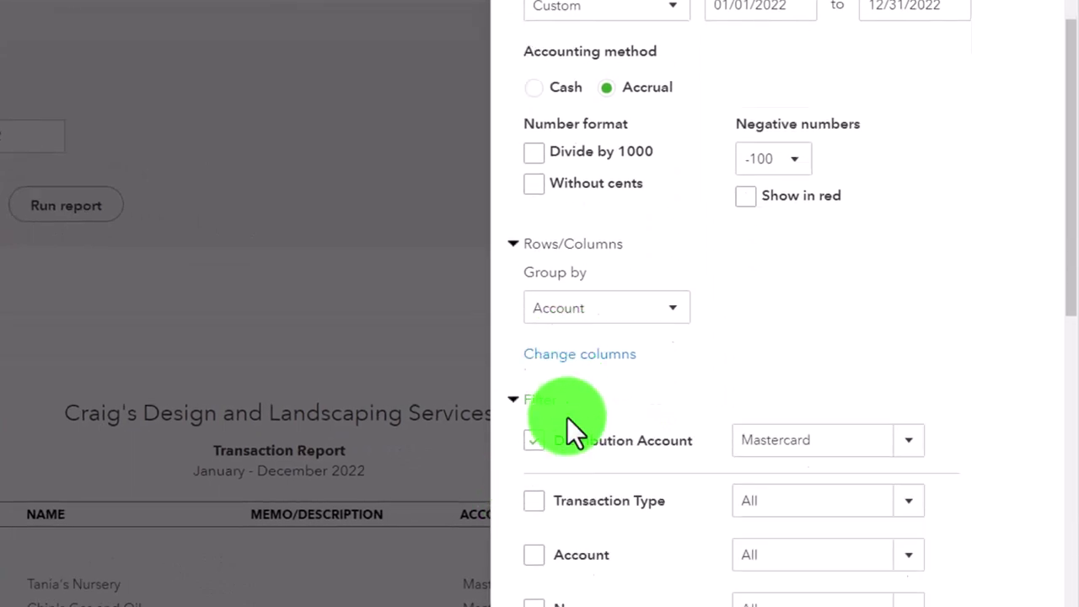
{"action": "scroll", "coordinate": [568, 417], "scroll_direction": "down", "scroll_amount": 2}
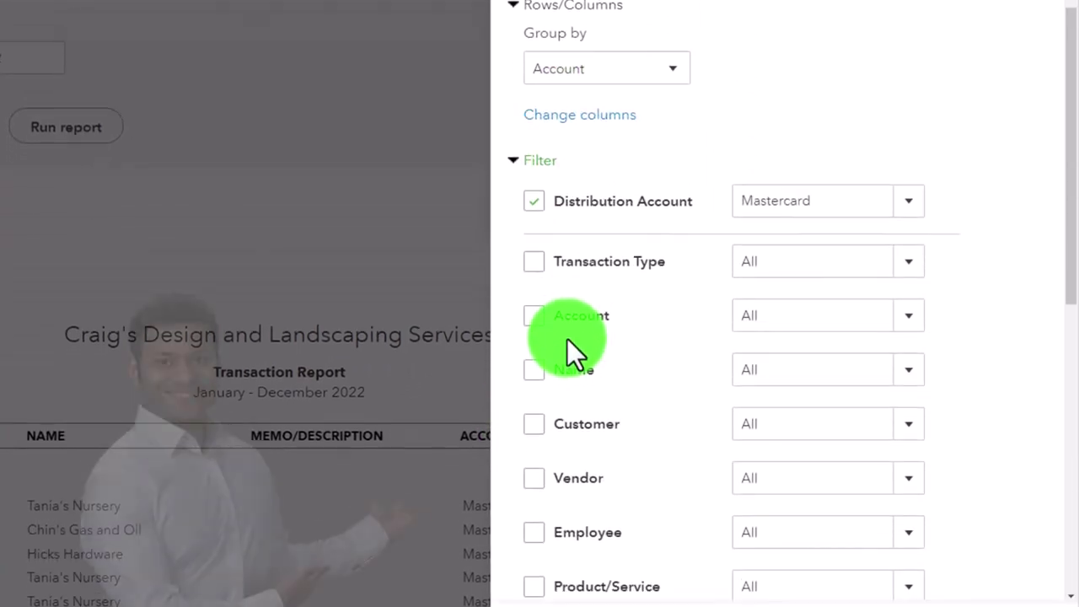
{"action": "left_click", "coordinate": [534, 201]}
{"action": "left_click", "coordinate": [896, 211]}
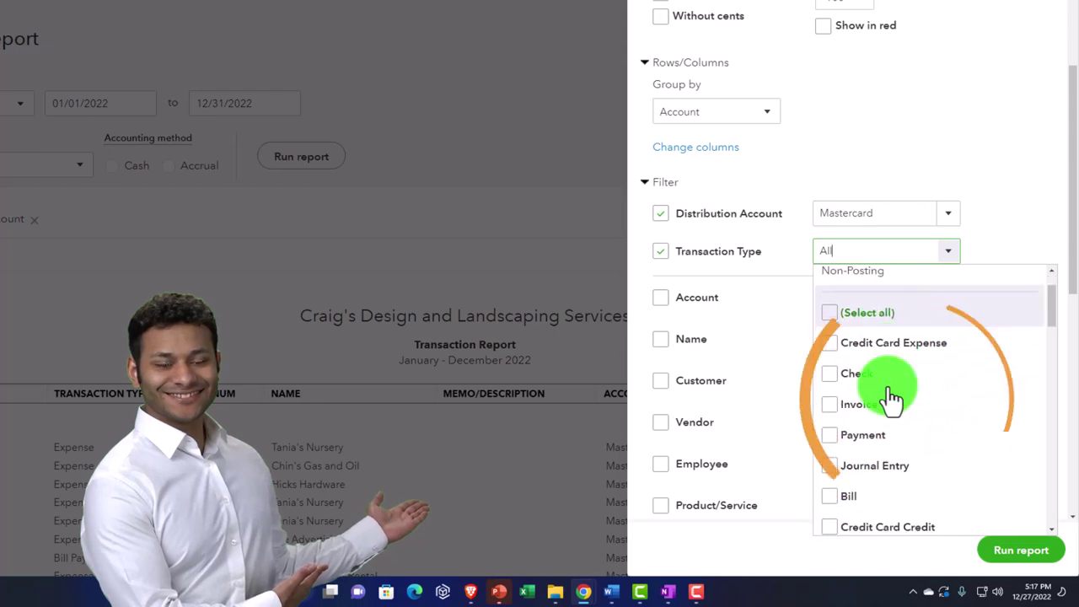
{"action": "scroll", "coordinate": [893, 400], "scroll_direction": "down", "scroll_amount": 5}
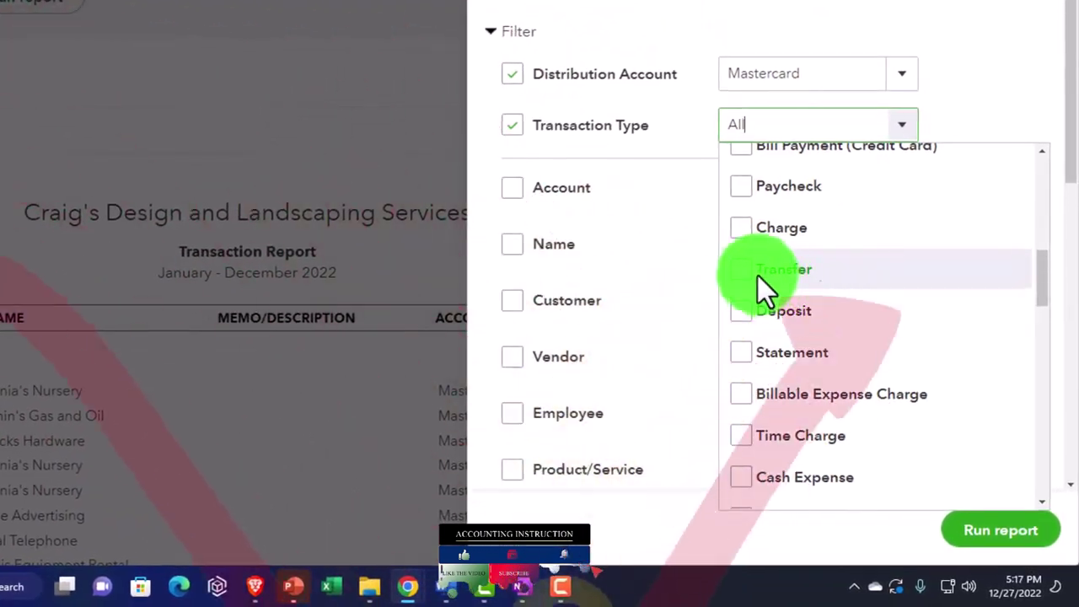
{"action": "left_click", "coordinate": [737, 269]}
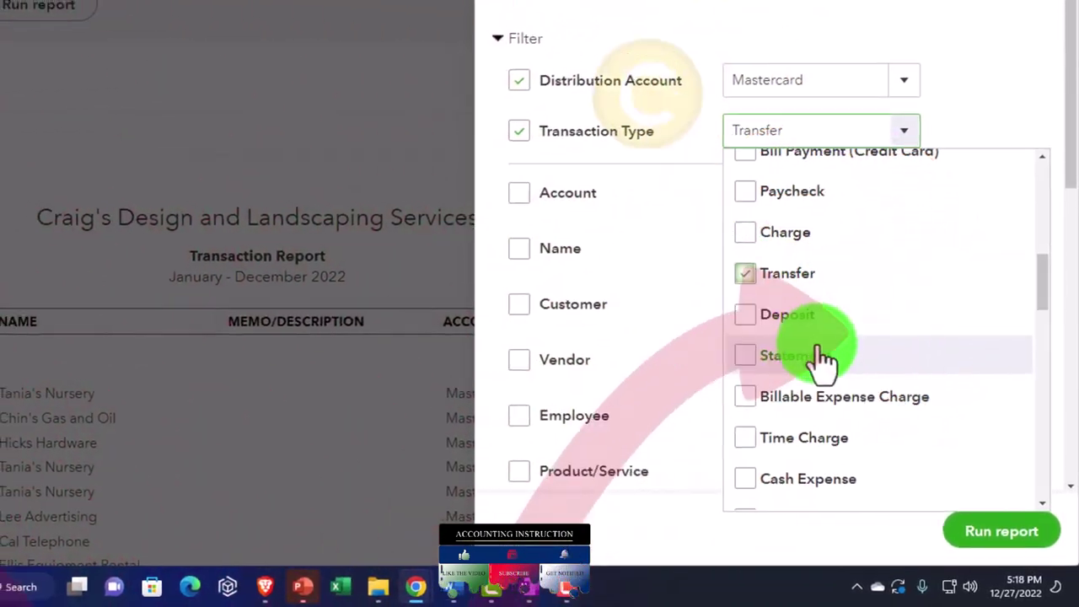
{"action": "left_click", "coordinate": [1001, 531]}
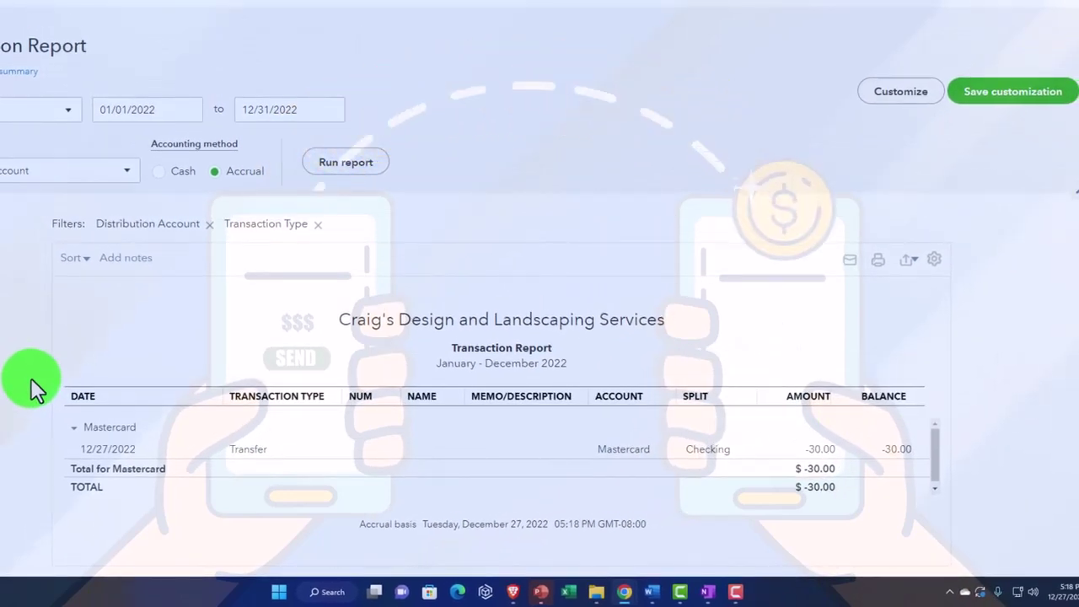
Start a Pay down credit card form and choose Mastercard as the card that was paid
{"action": "key", "text": "alt+Left"}
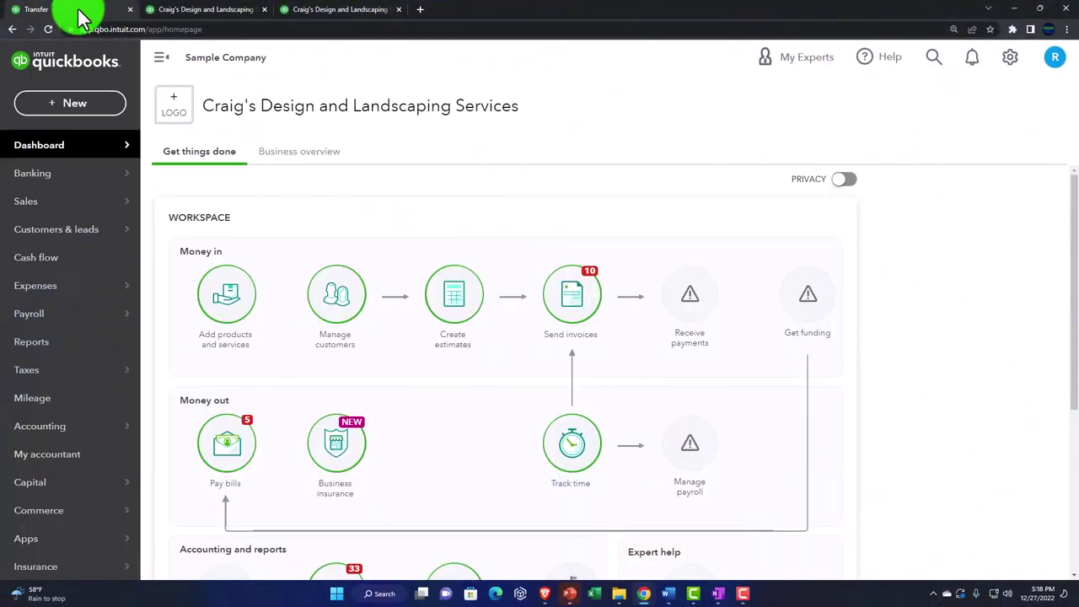
{"action": "left_click", "coordinate": [80, 107]}
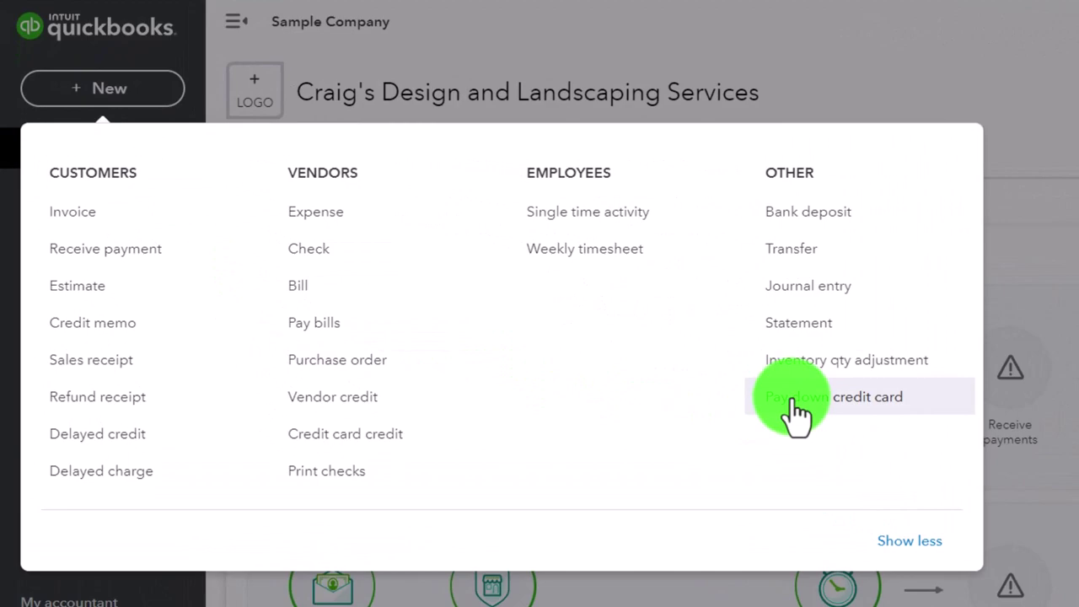
{"action": "left_click", "coordinate": [797, 414]}
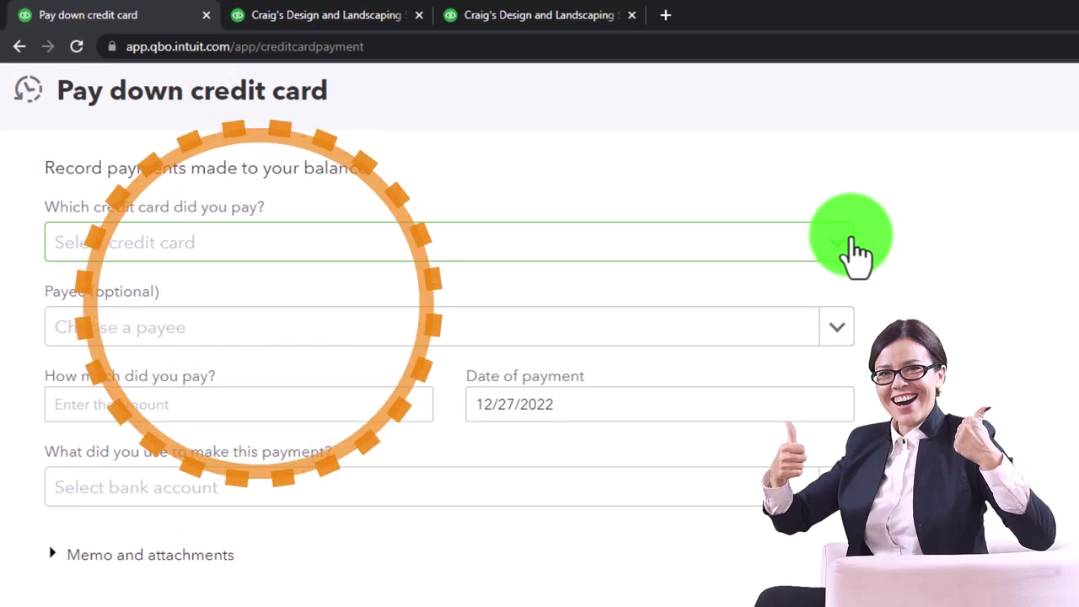
{"action": "left_click", "coordinate": [850, 247]}
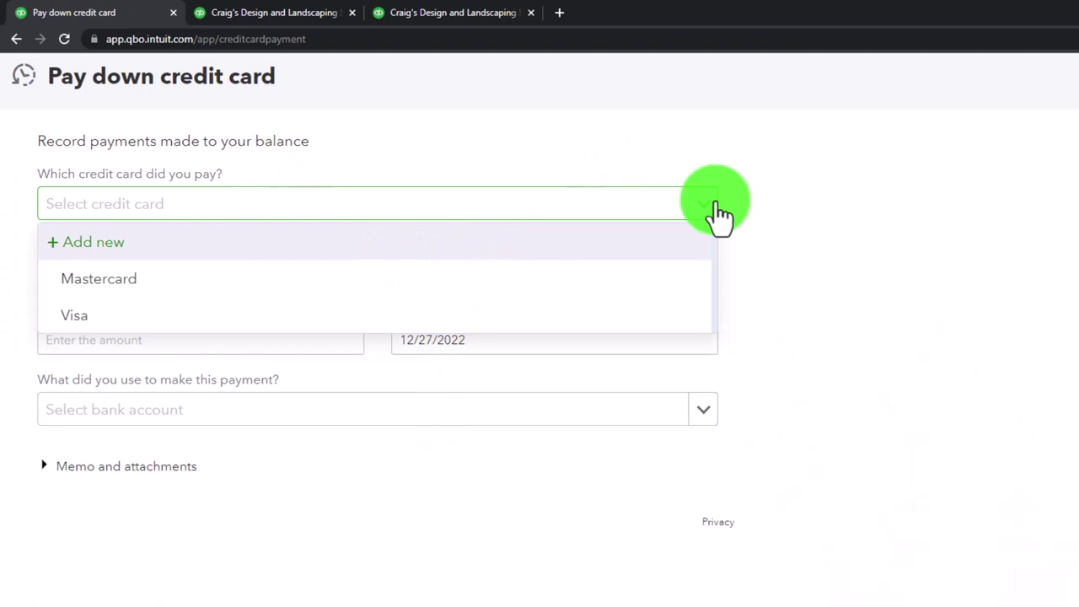
{"action": "left_click", "coordinate": [641, 289]}
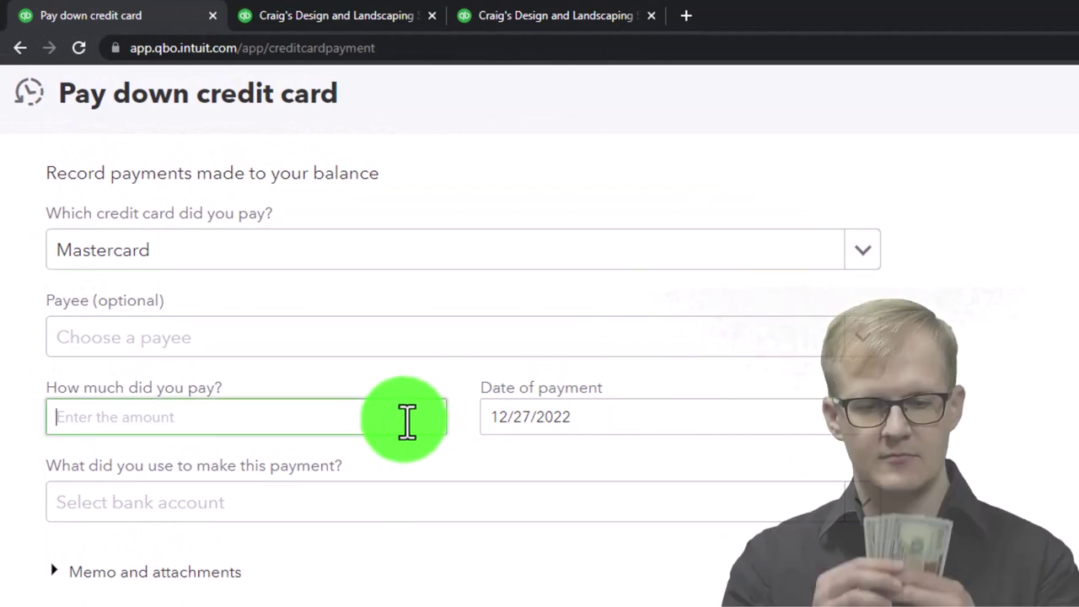
Enter a payment of 5.00 made from the Checking account, and save and close the form
{"action": "left_click", "coordinate": [407, 403]}
{"action": "type", "text": "10"}
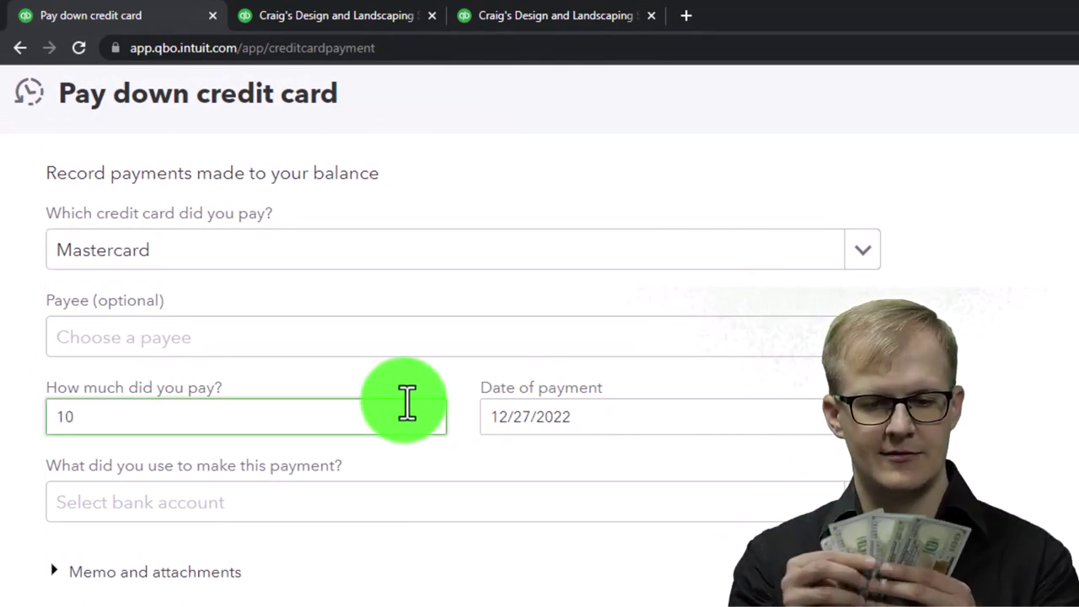
{"action": "key", "text": "BackSpace"}
{"action": "key", "text": "BackSpace"}
{"action": "type", "text": "5"}
{"action": "key", "text": "Tab"}
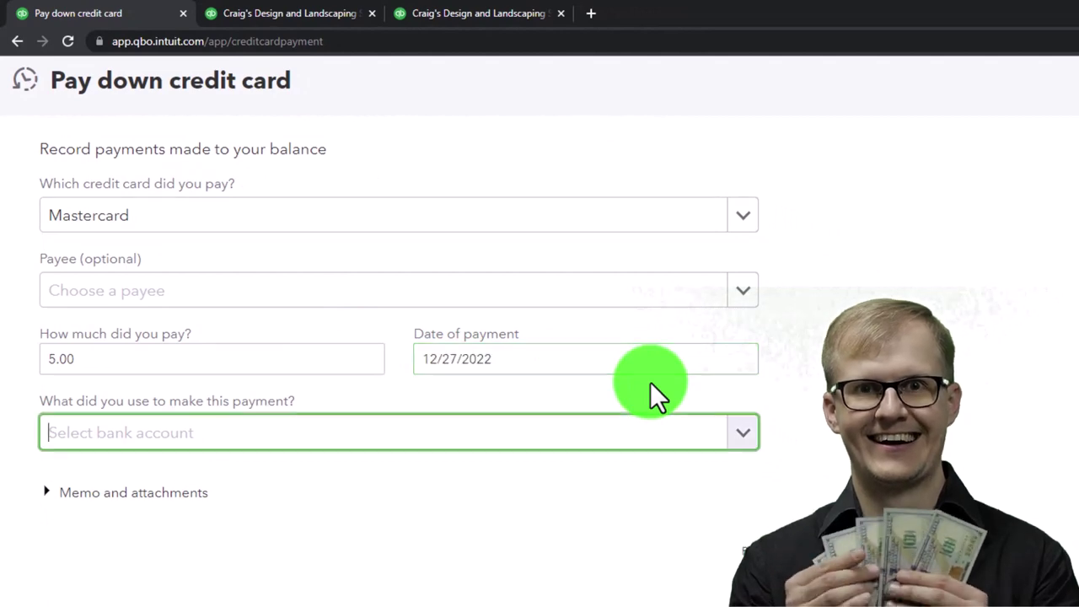
{"action": "left_click", "coordinate": [742, 445]}
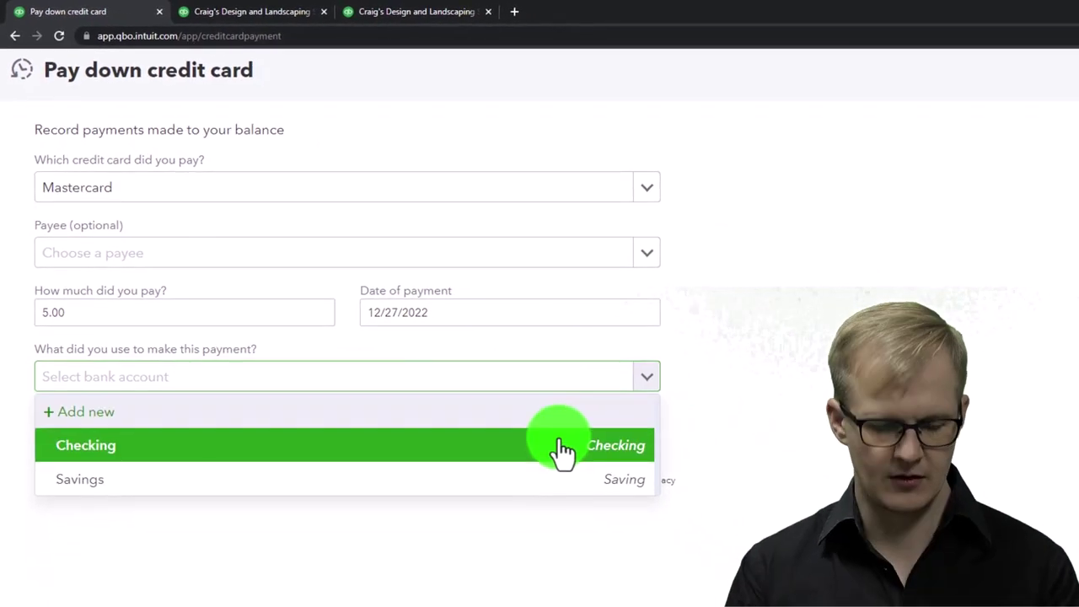
{"action": "left_click", "coordinate": [562, 447]}
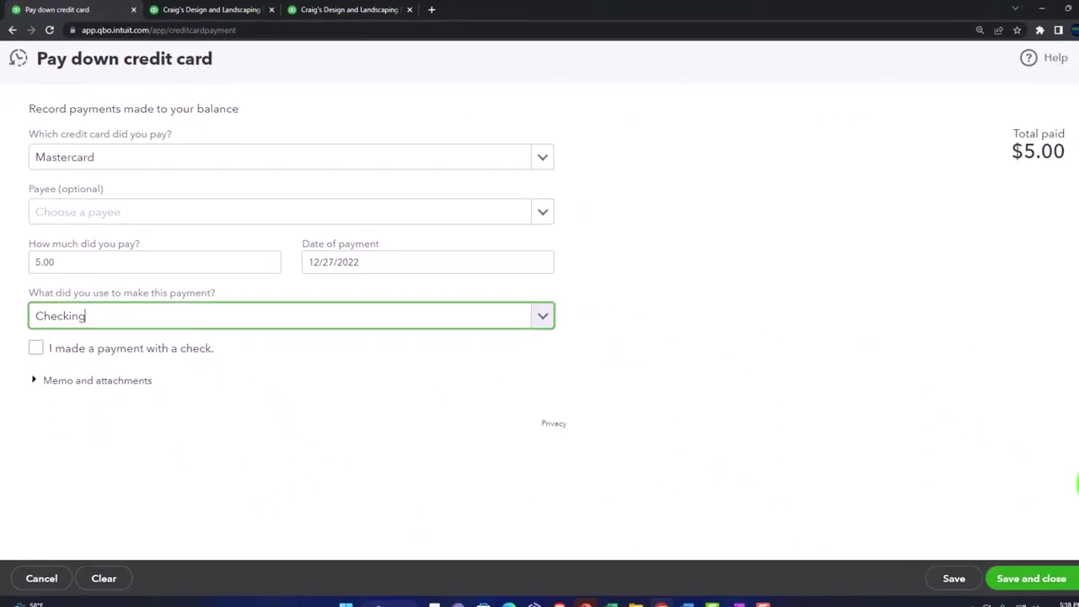
{"action": "left_click", "coordinate": [1004, 564]}
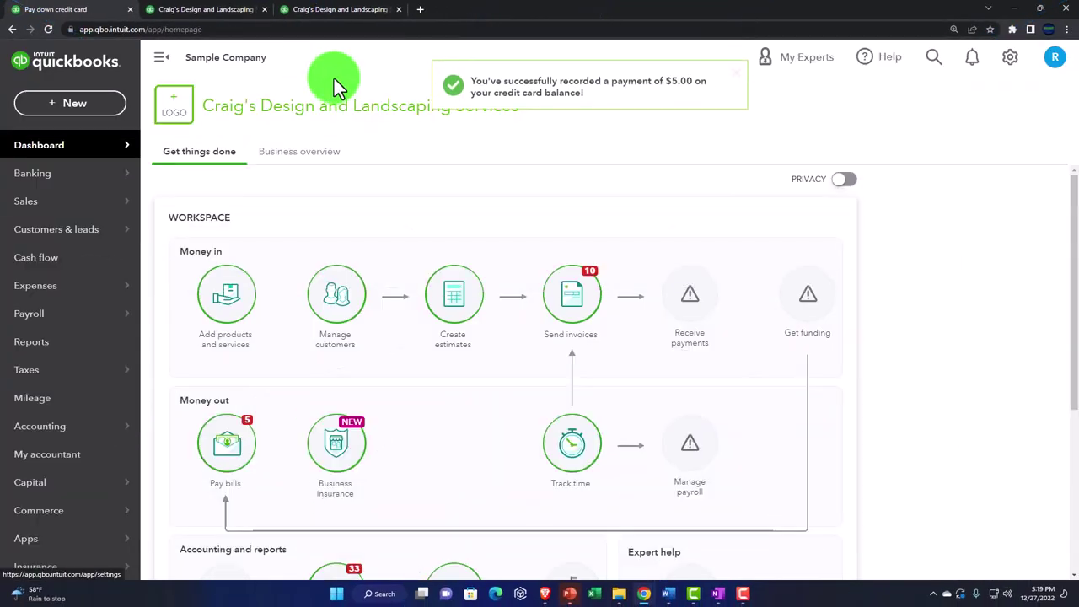
Rerun the 2022 Balance Sheet and look at the Checking balance
{"action": "left_click", "coordinate": [202, 15]}
{"action": "scroll", "coordinate": [217, 152], "scroll_direction": "up", "scroll_amount": 10}
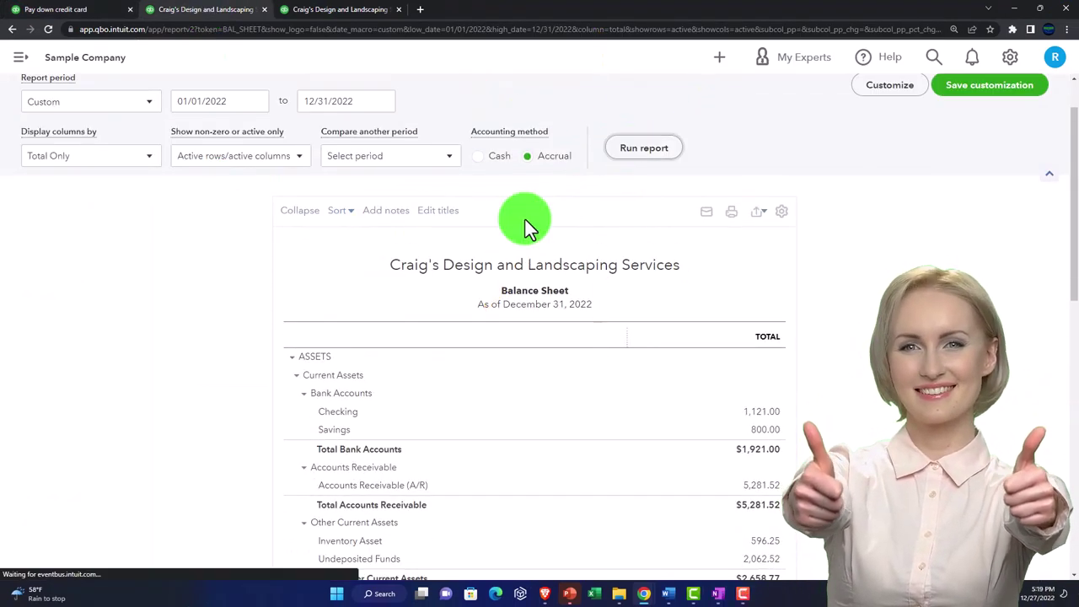
{"action": "scroll", "coordinate": [524, 218], "scroll_direction": "down", "scroll_amount": 3}
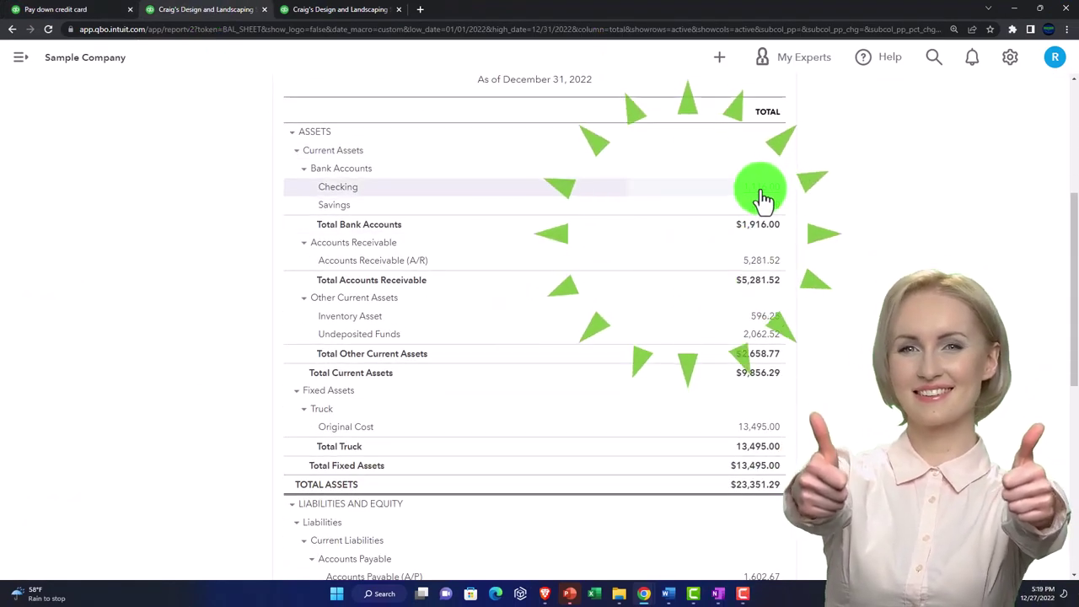
Open the transactions behind the Checking balance and examine the types of the latest Mastercard entries, including the Credit Card Payment
{"action": "left_click", "coordinate": [761, 189]}
{"action": "scroll", "coordinate": [700, 303], "scroll_direction": "down", "scroll_amount": 5}
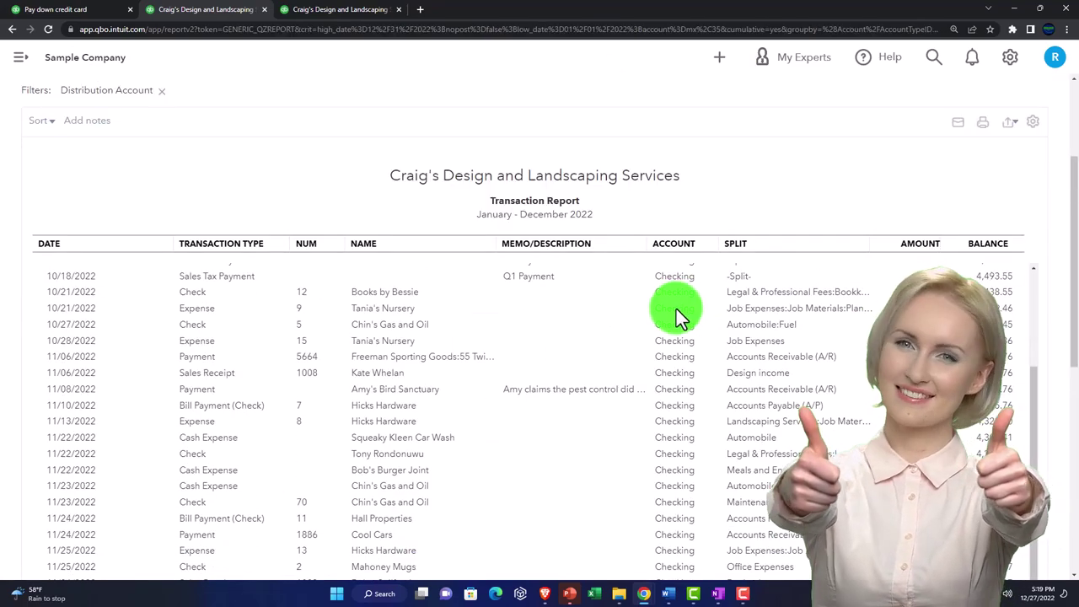
{"action": "scroll", "coordinate": [677, 310], "scroll_direction": "down", "scroll_amount": 10}
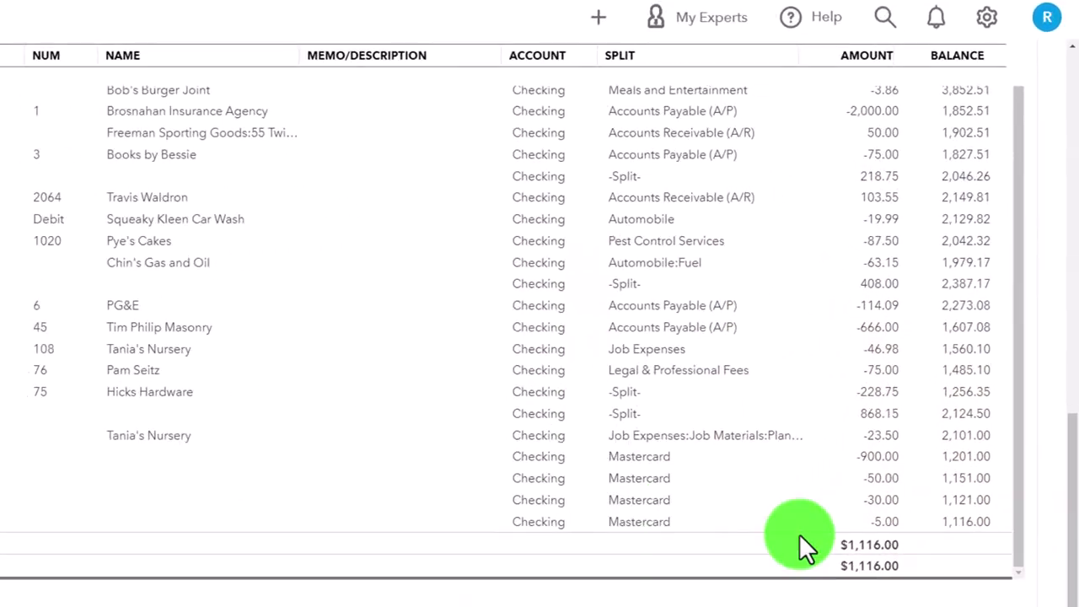
{"action": "left_click", "coordinate": [864, 531]}
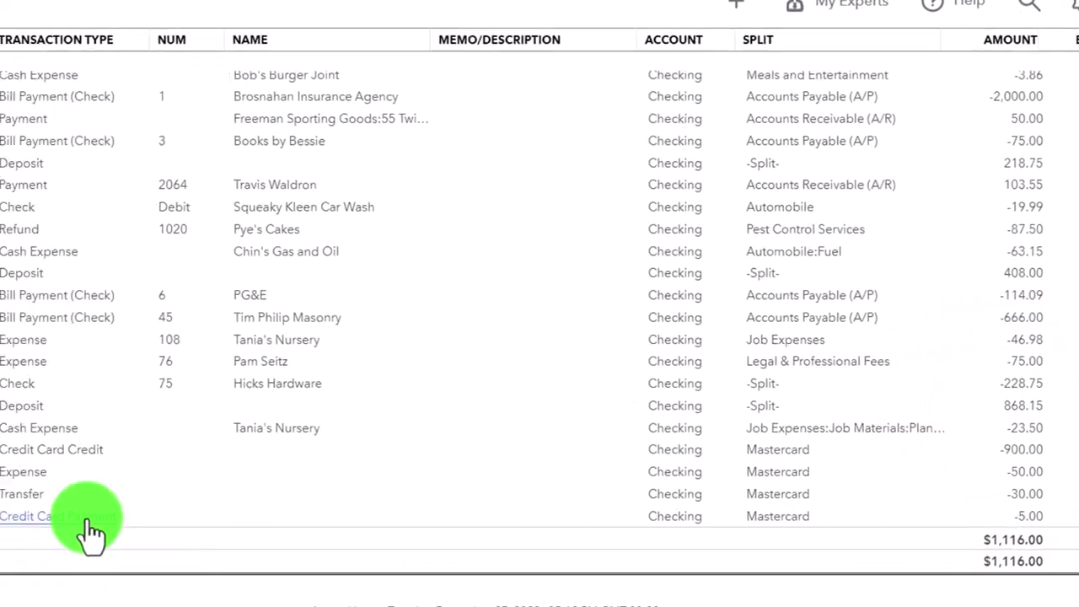
{"action": "left_click", "coordinate": [88, 517]}
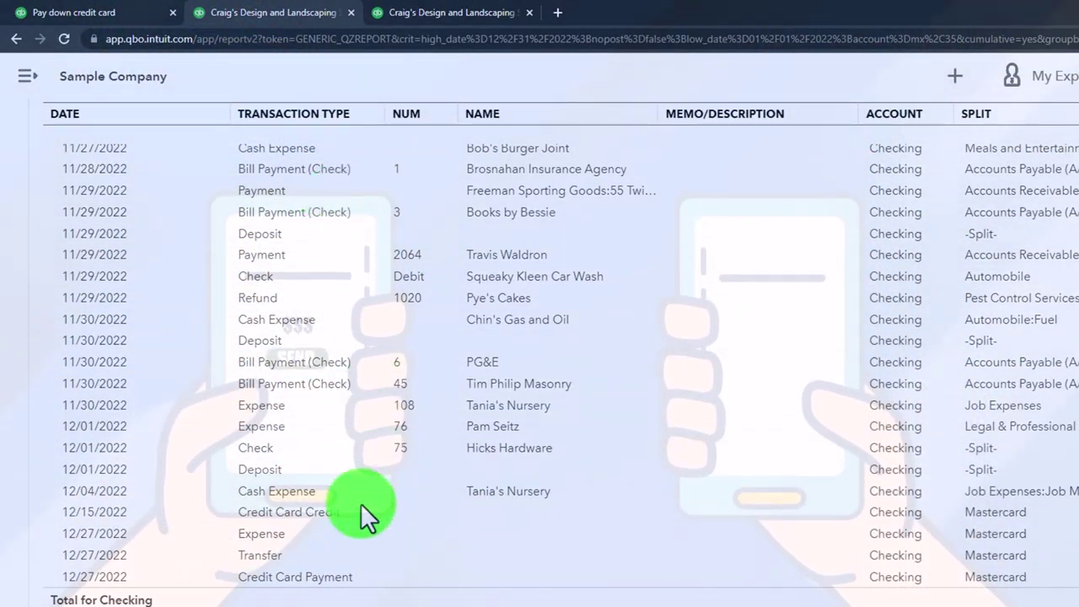
{"action": "left_click", "coordinate": [341, 578]}
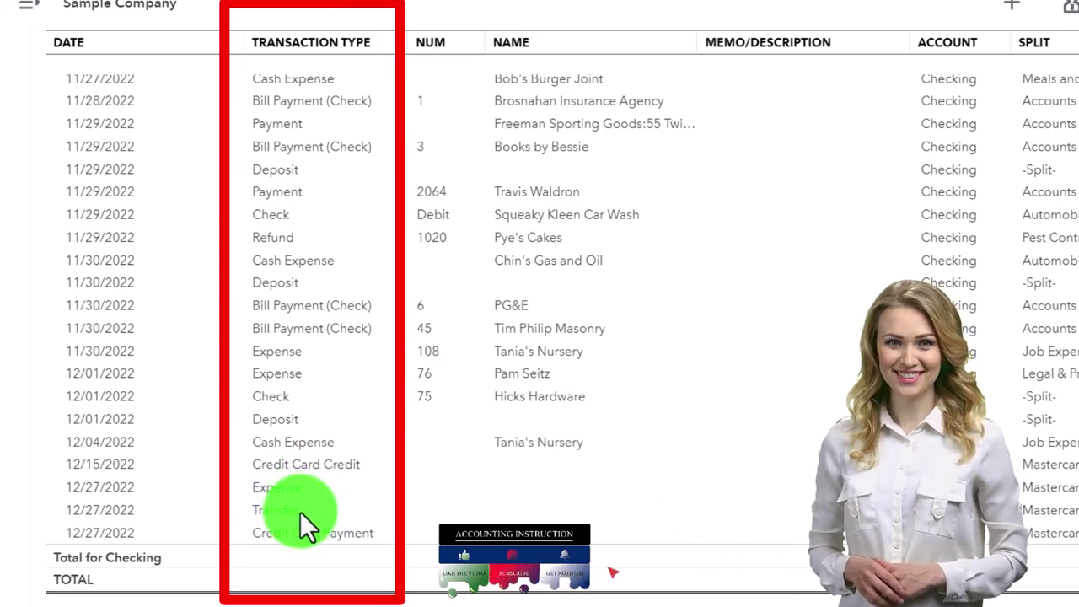
Go back from the Checking transaction report to the Balance Sheet and glance at the Profit and Loss report
{"action": "scroll", "coordinate": [76, 544], "scroll_direction": "up", "scroll_amount": 5}
{"action": "scroll", "coordinate": [79, 541], "scroll_direction": "up", "scroll_amount": 5}
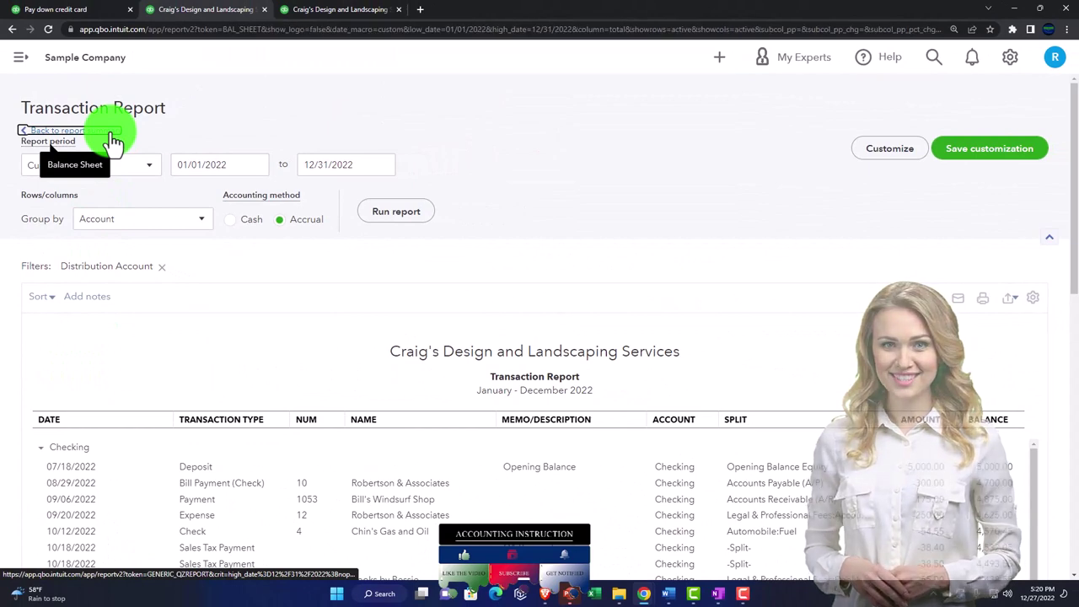
{"action": "left_click", "coordinate": [110, 132]}
{"action": "left_click", "coordinate": [319, 12]}
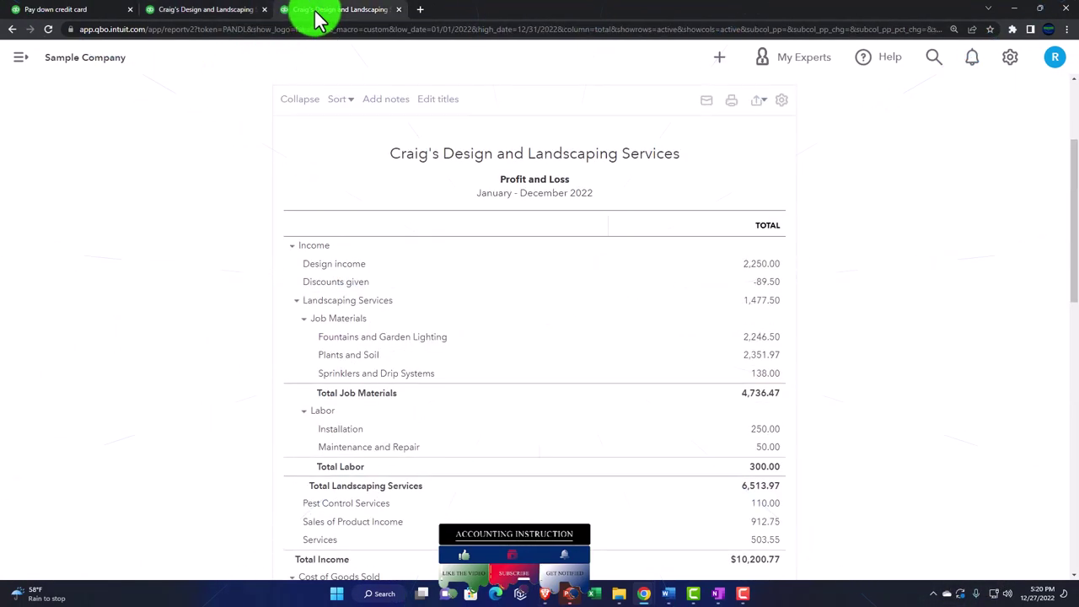
{"action": "left_click", "coordinate": [218, 7]}
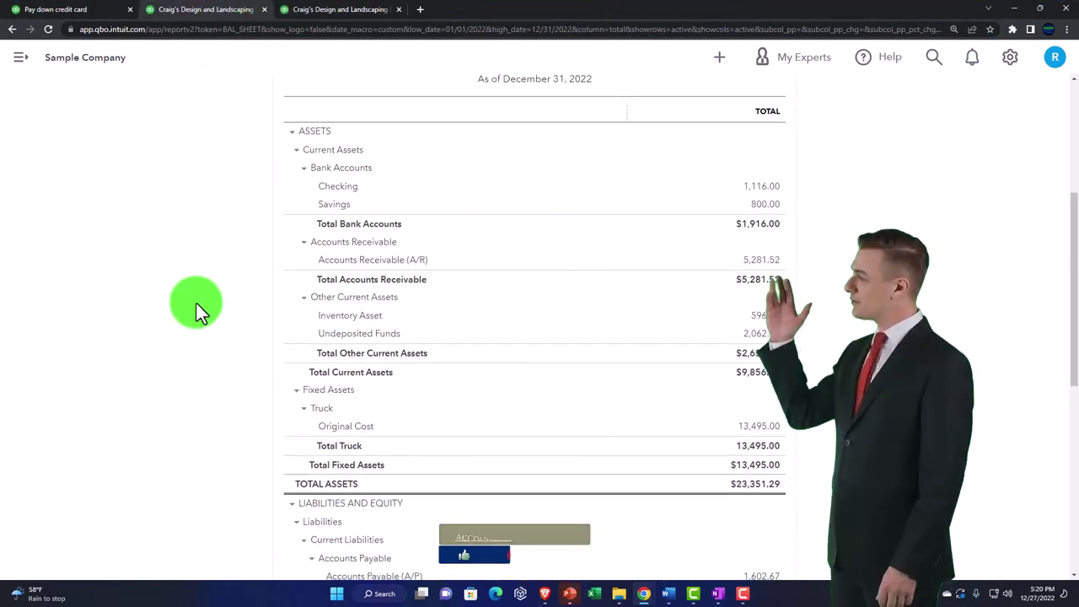
Open the transactions behind the Mastercard balance on the Balance Sheet and compare the transaction types of the recent entries
{"action": "scroll", "coordinate": [197, 303], "scroll_direction": "down", "scroll_amount": 10}
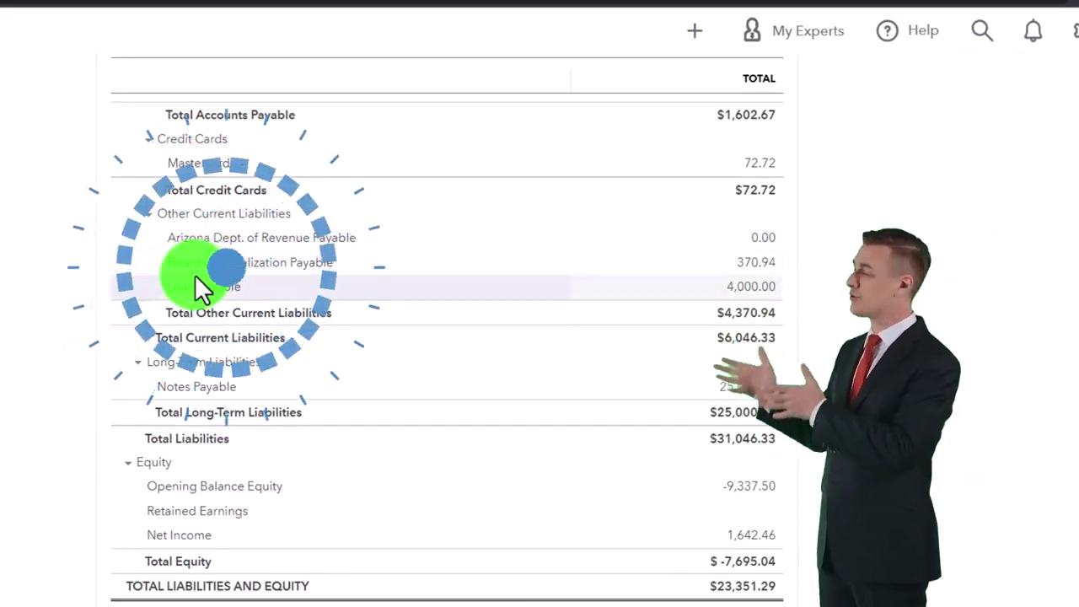
{"action": "scroll", "coordinate": [197, 289], "scroll_direction": "up", "scroll_amount": 1}
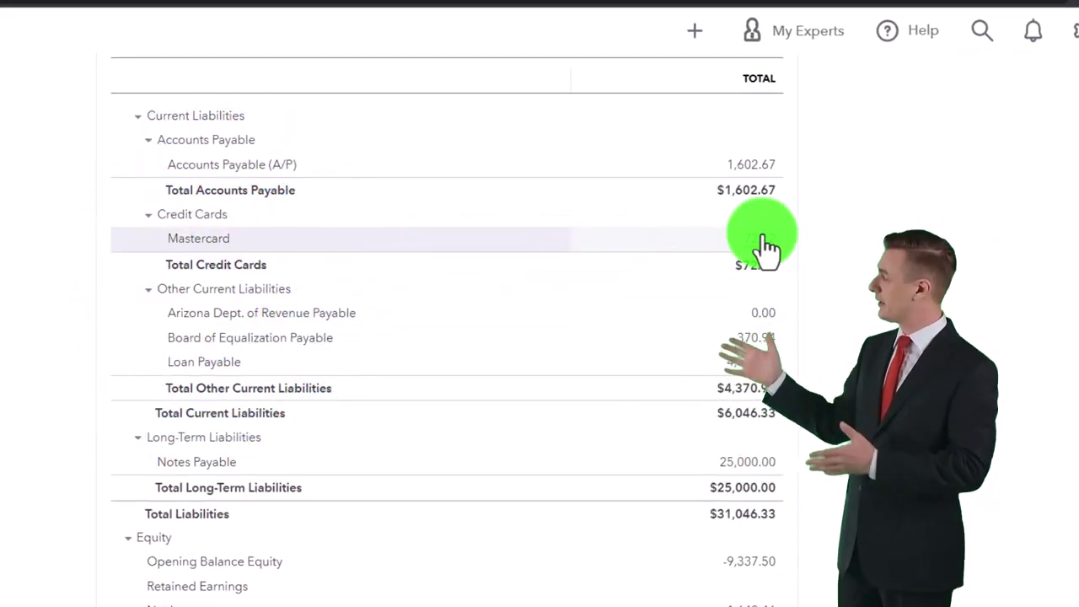
{"action": "left_click", "coordinate": [750, 264]}
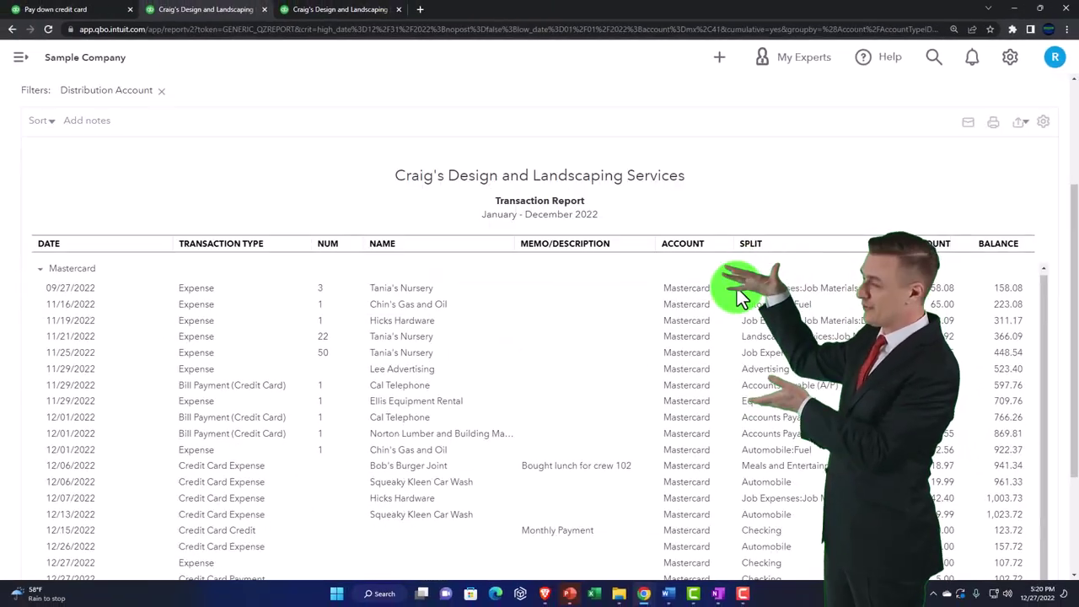
{"action": "scroll", "coordinate": [524, 381], "scroll_direction": "down", "scroll_amount": 2}
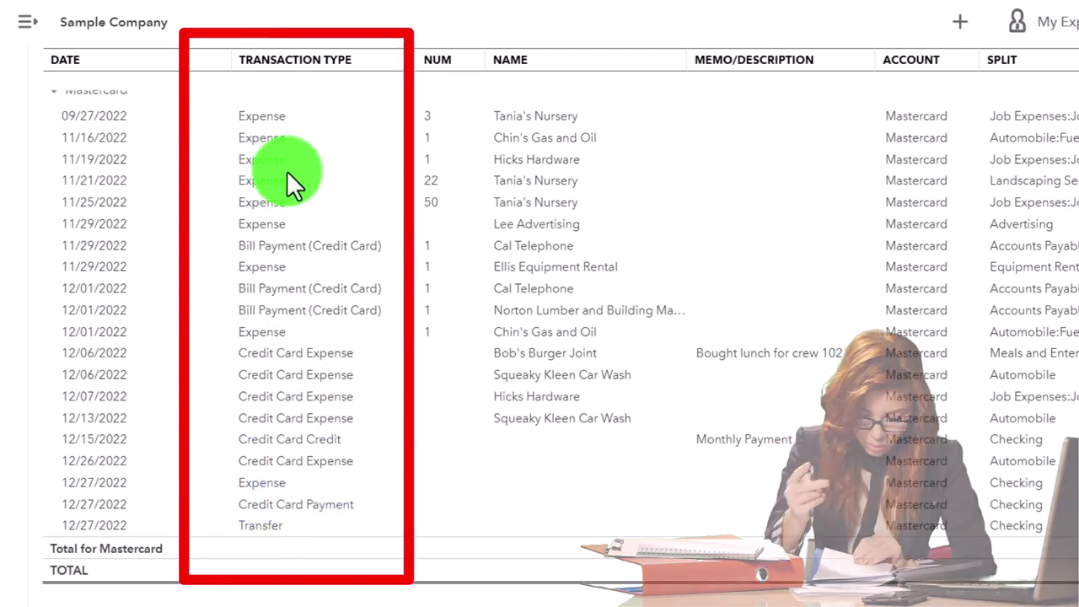
Start a new expense with Bob's Burger Joint as payee and Mastercard as the payment account
{"action": "left_click", "coordinate": [84, 10]}
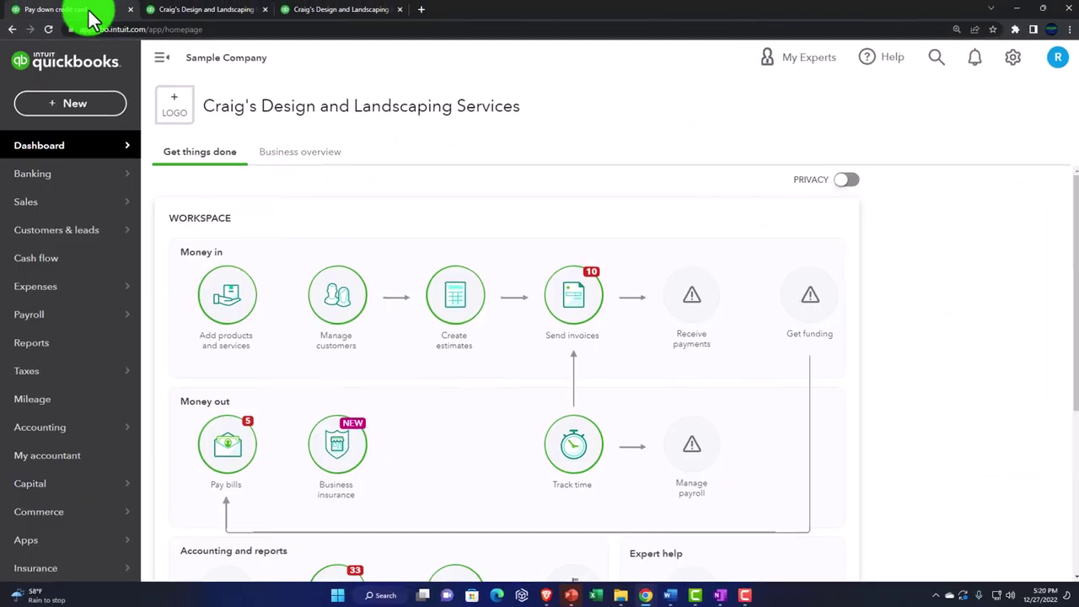
{"action": "left_click", "coordinate": [70, 103]}
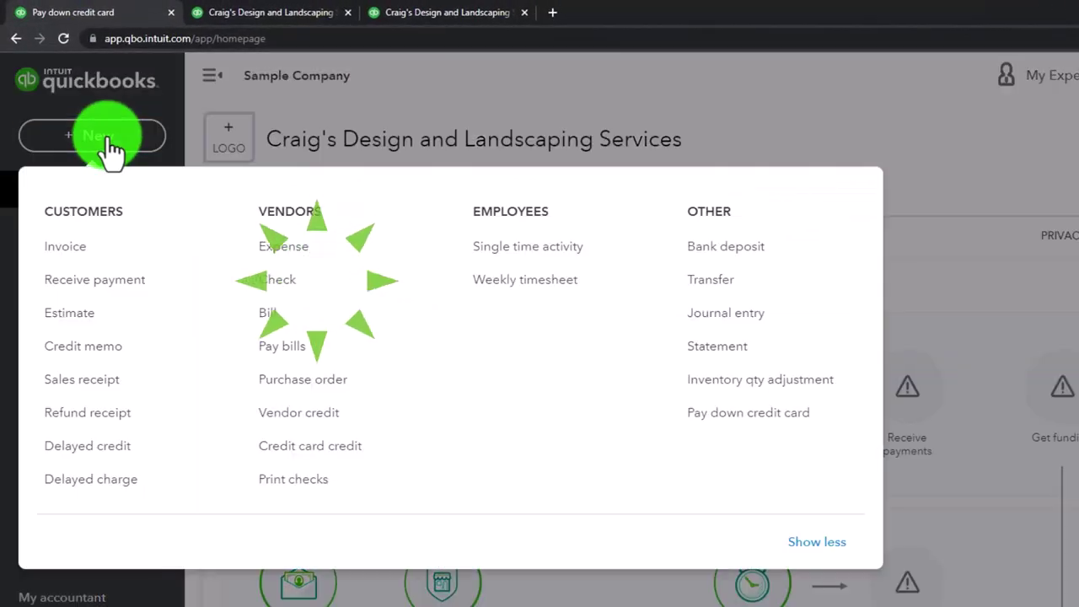
{"action": "left_click", "coordinate": [283, 246]}
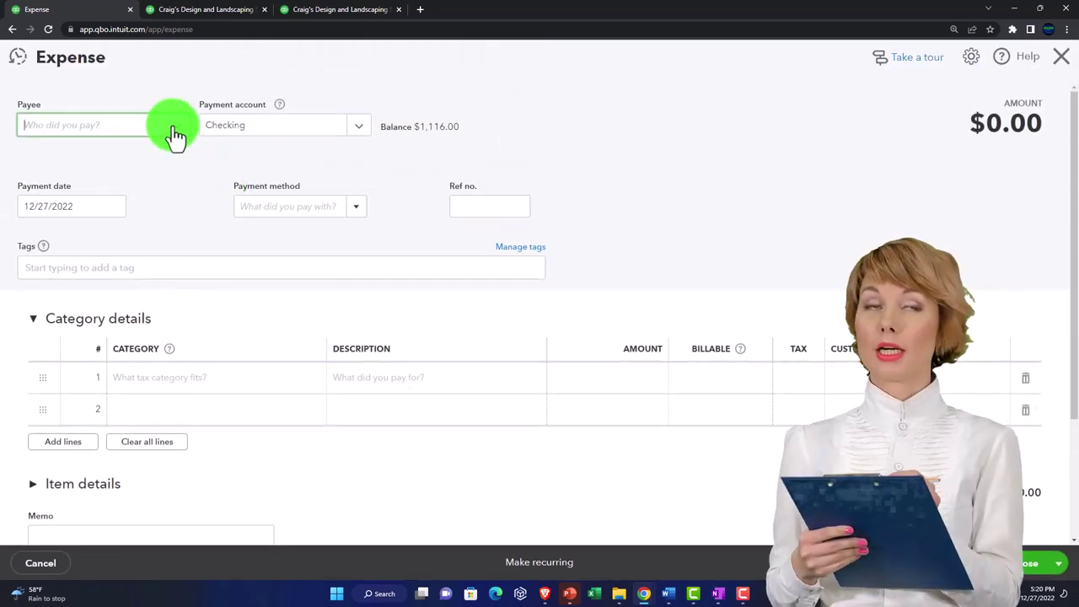
{"action": "left_click", "coordinate": [174, 128]}
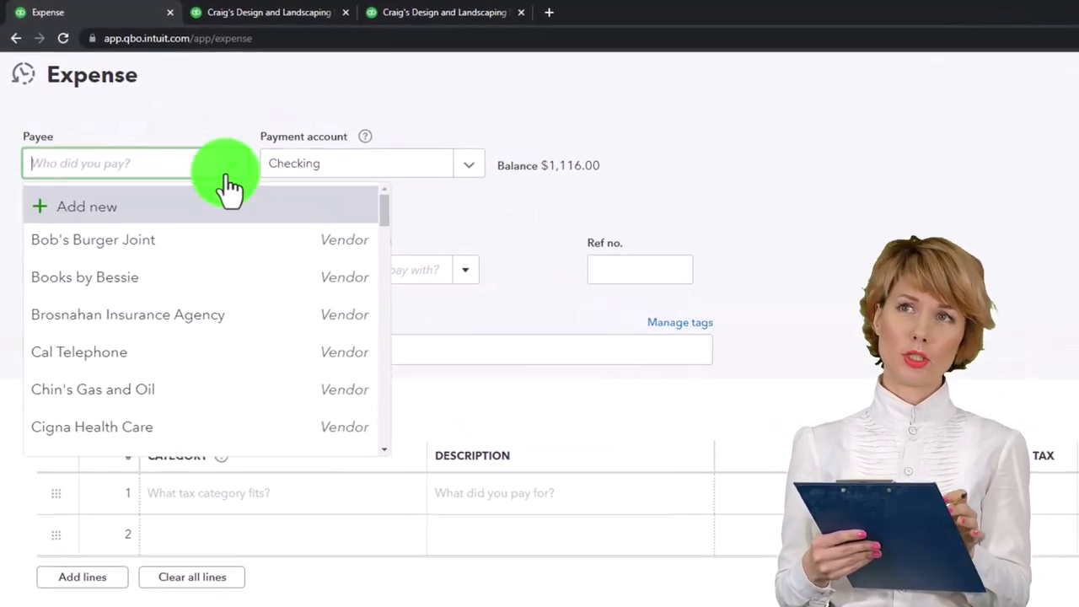
{"action": "left_click", "coordinate": [203, 263]}
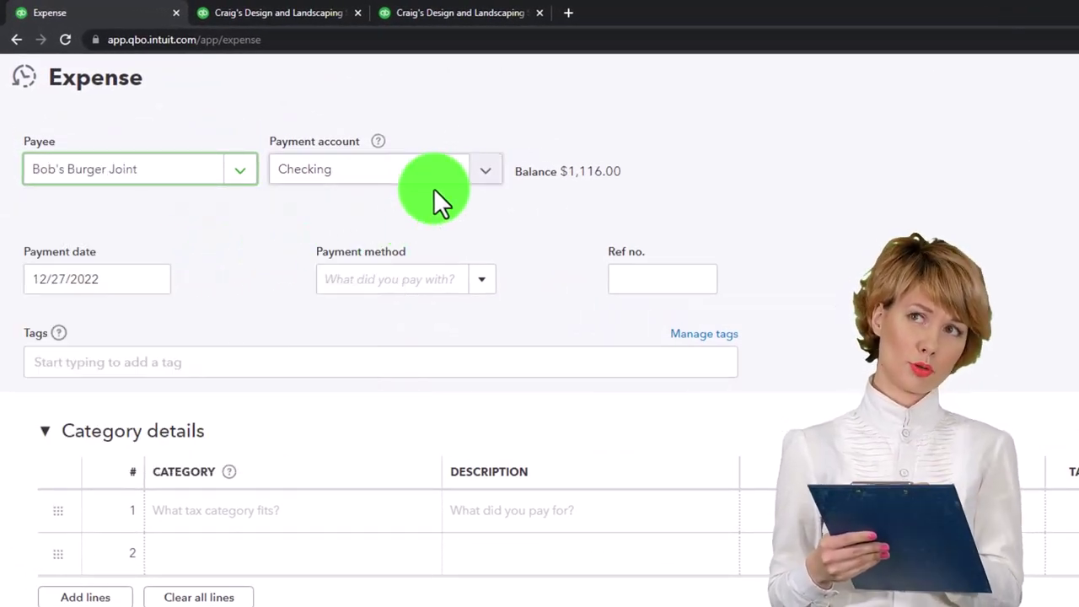
{"action": "left_click", "coordinate": [487, 187]}
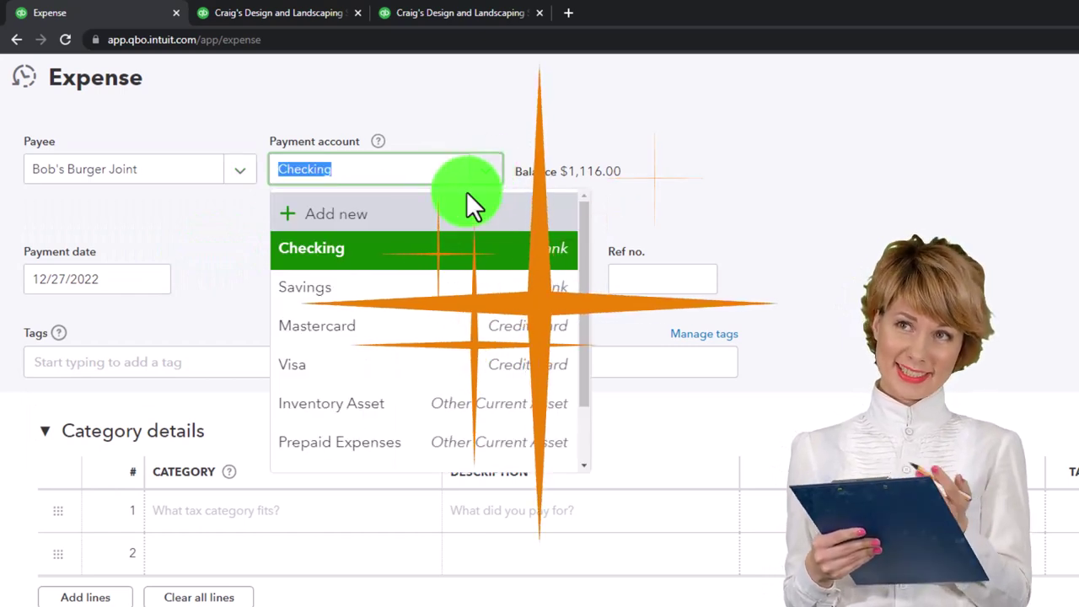
{"action": "left_click", "coordinate": [342, 335]}
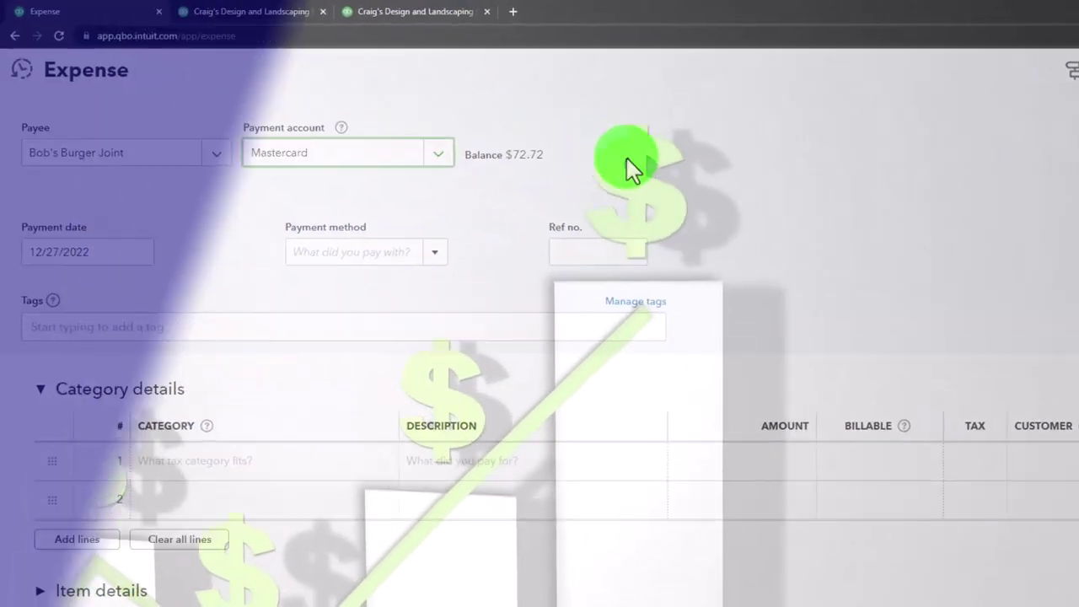
Set the category of the expense's first line to Utilities, keeping the 12/27/2022 payment date
{"action": "key", "text": "Tab"}
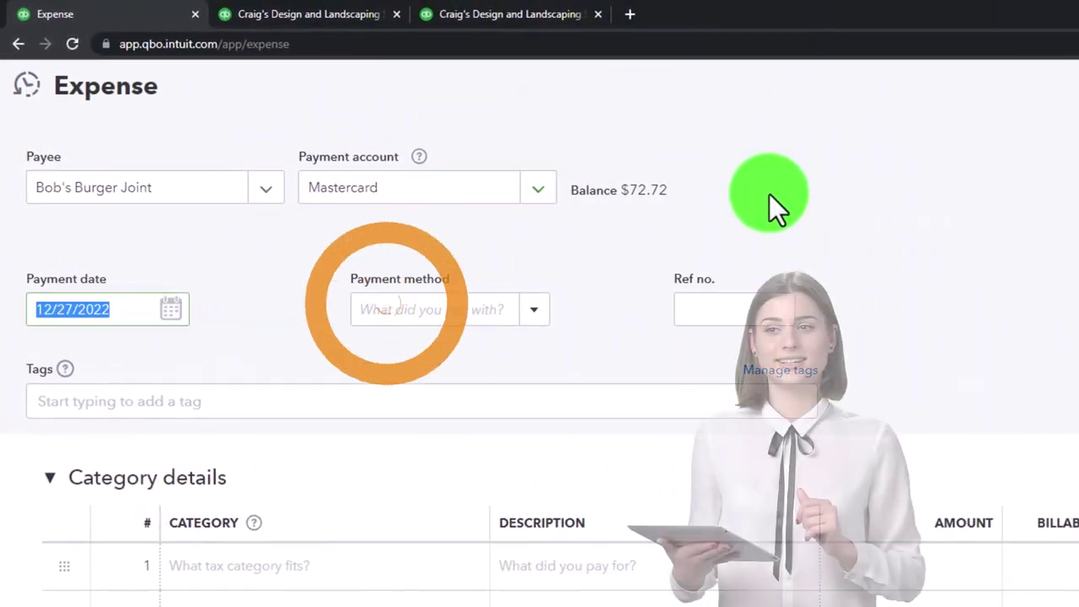
{"action": "key", "text": "Tab"}
{"action": "key", "text": "Tab"}
{"action": "key", "text": "Tab"}
{"action": "key", "text": "Tab"}
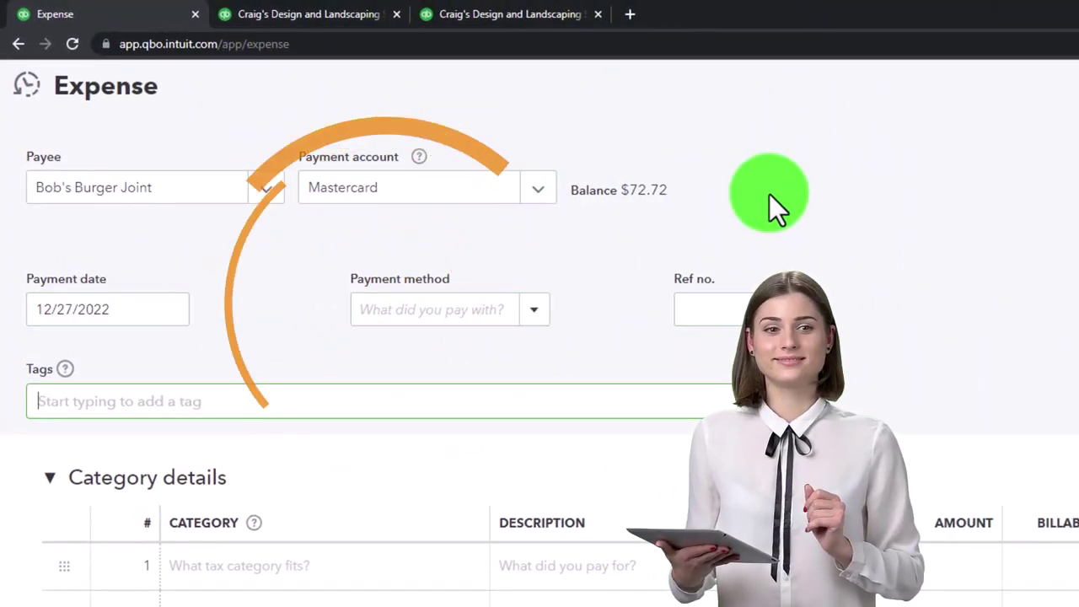
{"action": "key", "text": "Tab"}
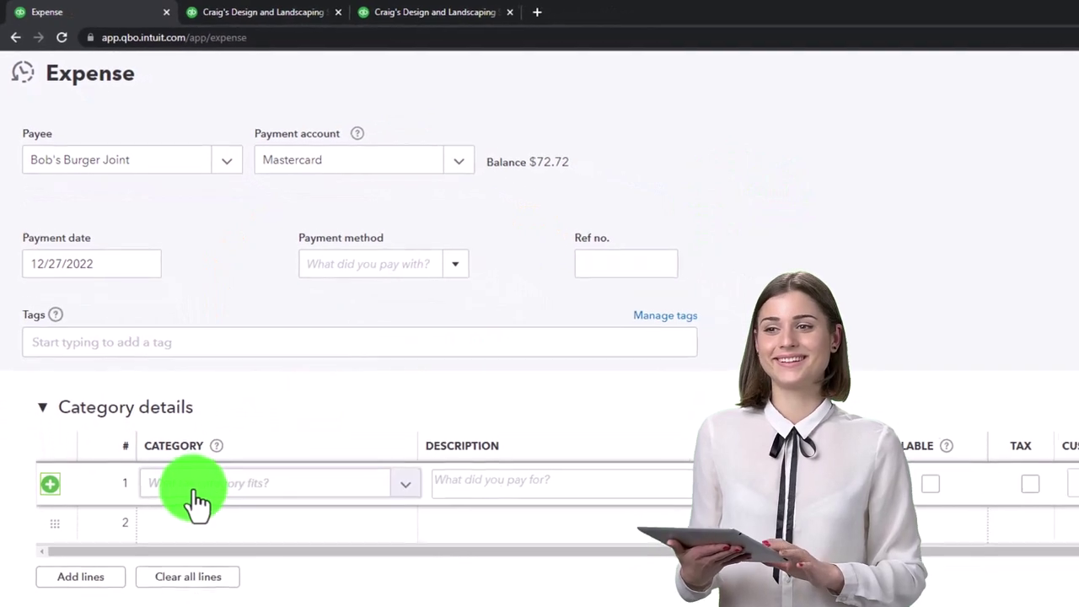
{"action": "left_click", "coordinate": [194, 491]}
{"action": "type", "text": "ut"}
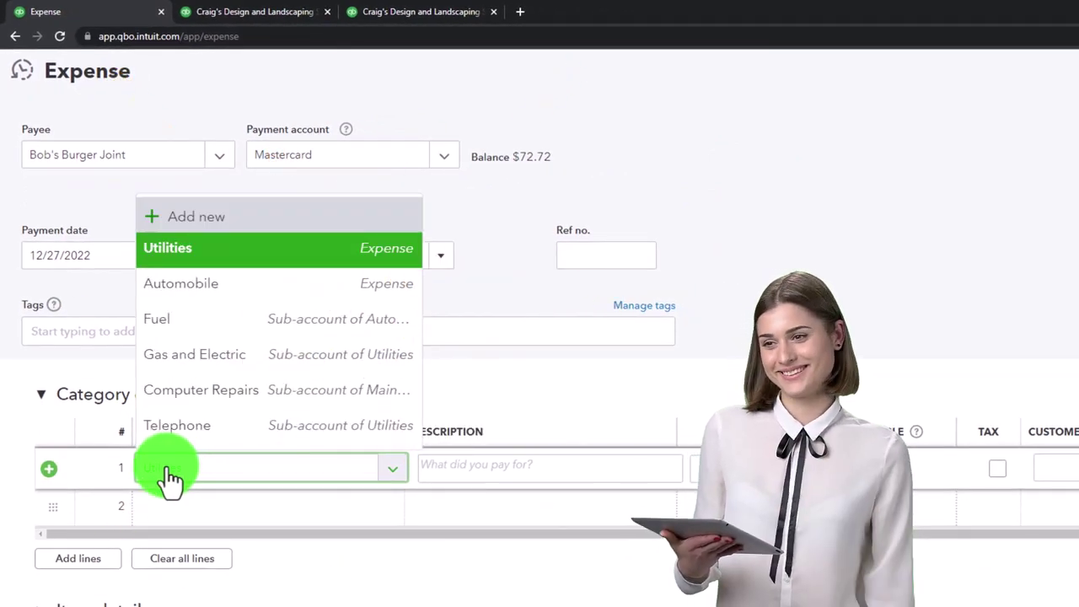
{"action": "key", "text": "Tab"}
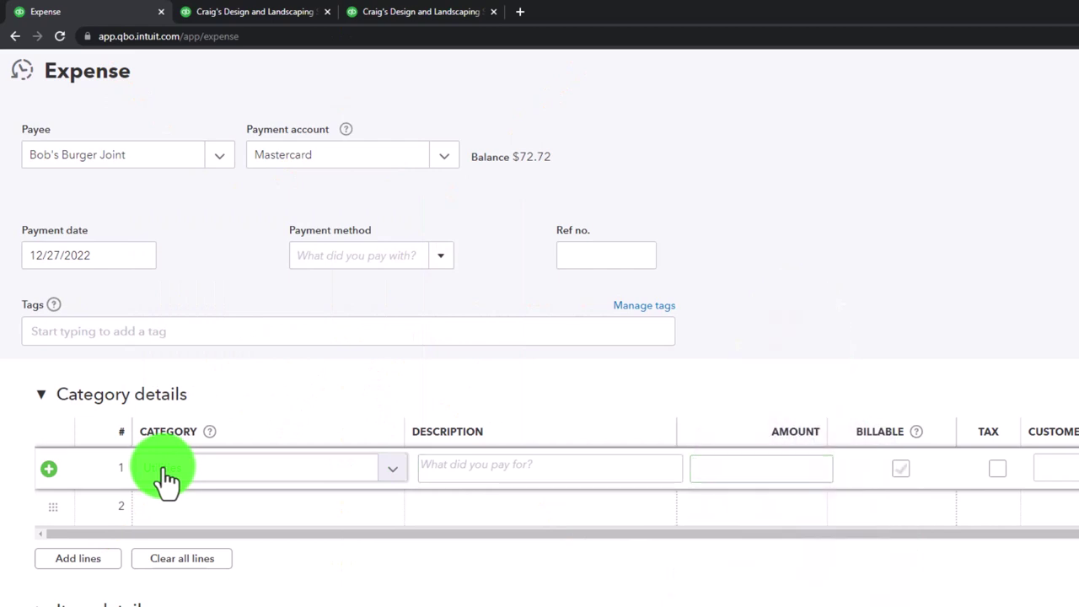
Enter 500 as the amount of the Utilities line, then save and close the expense
{"action": "left_click", "coordinate": [763, 469]}
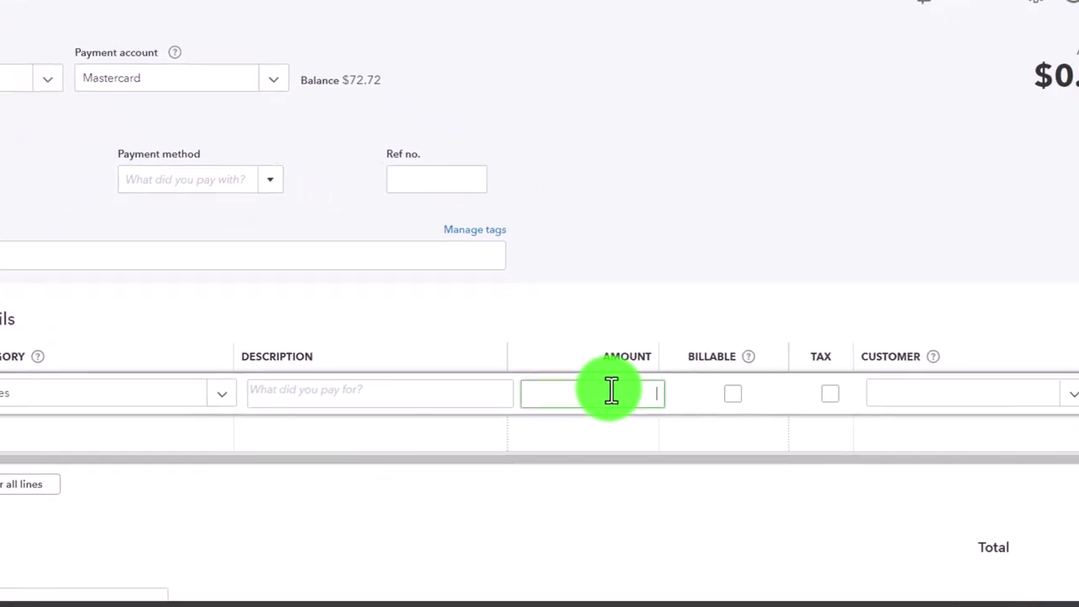
{"action": "type", "text": "500"}
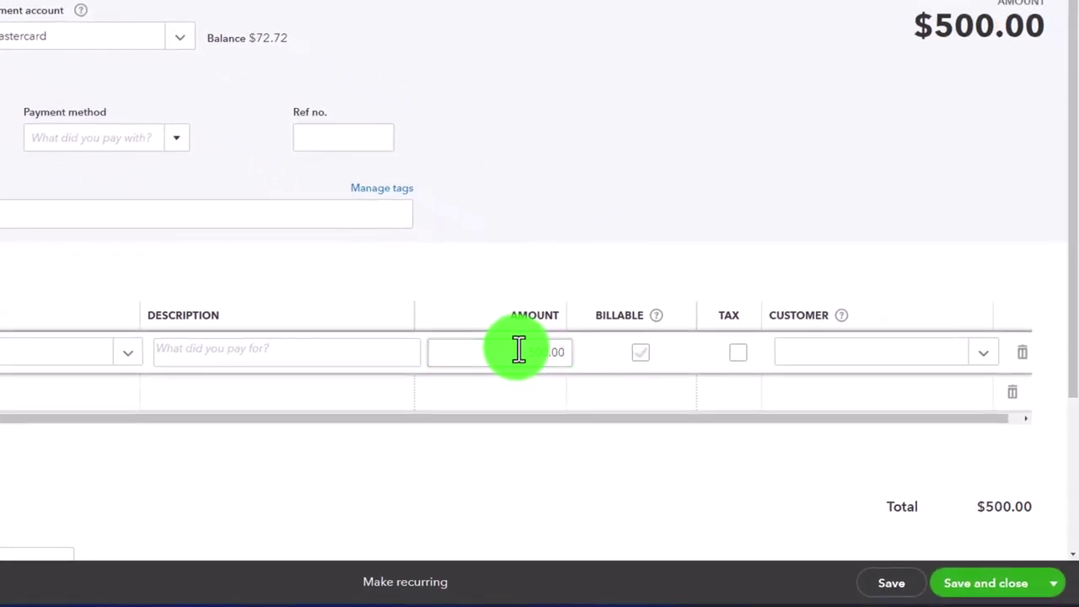
{"action": "left_click", "coordinate": [525, 402]}
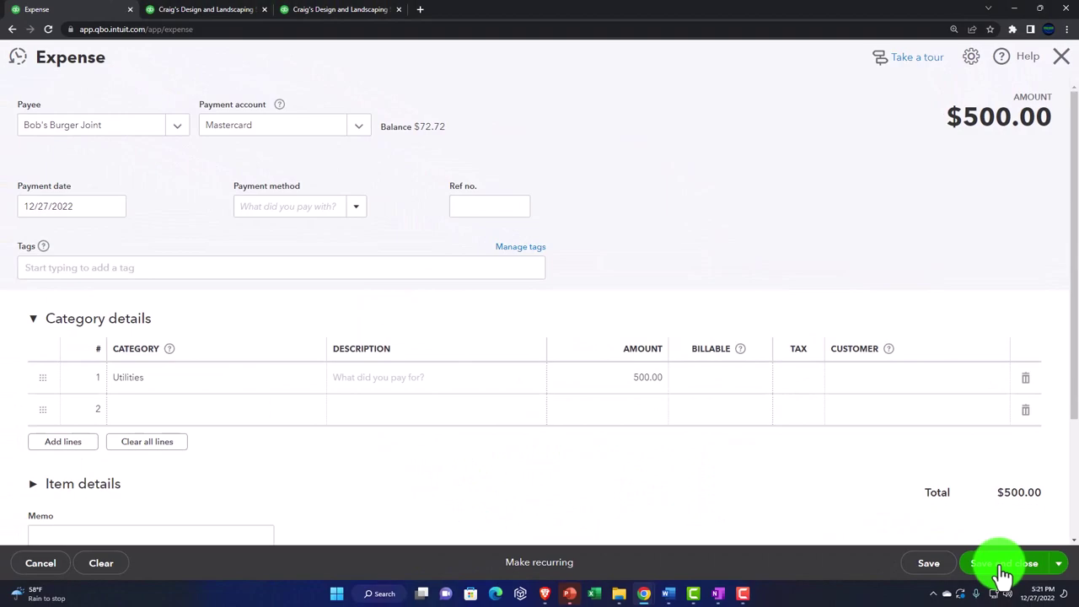
Return from the Mastercard transaction report to the 2022 Balance Sheet and rerun the report
{"action": "left_click", "coordinate": [215, 16]}
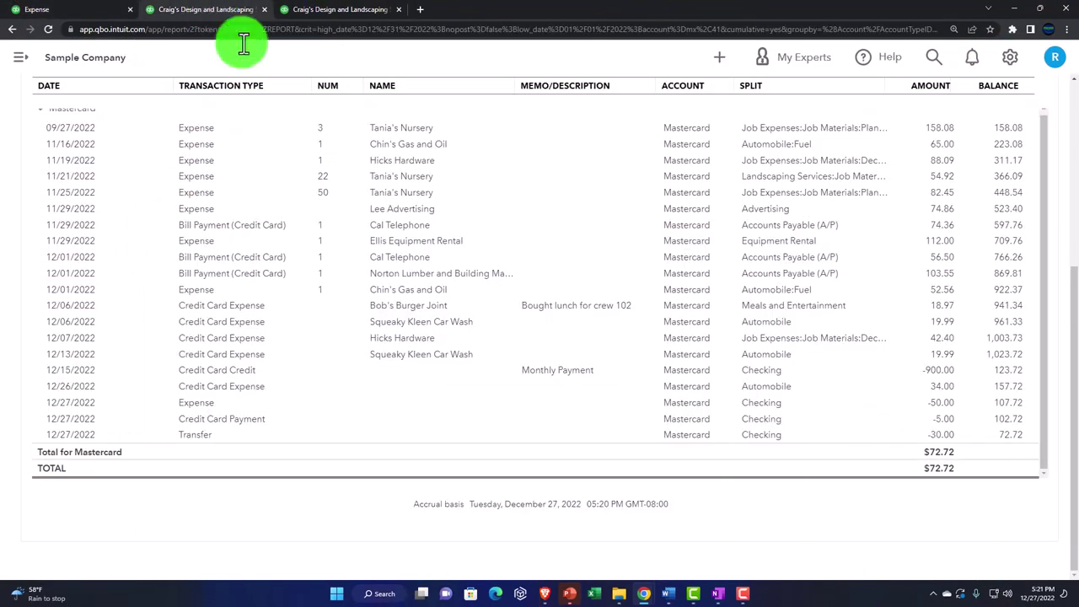
{"action": "scroll", "coordinate": [354, 203], "scroll_direction": "up", "scroll_amount": 5}
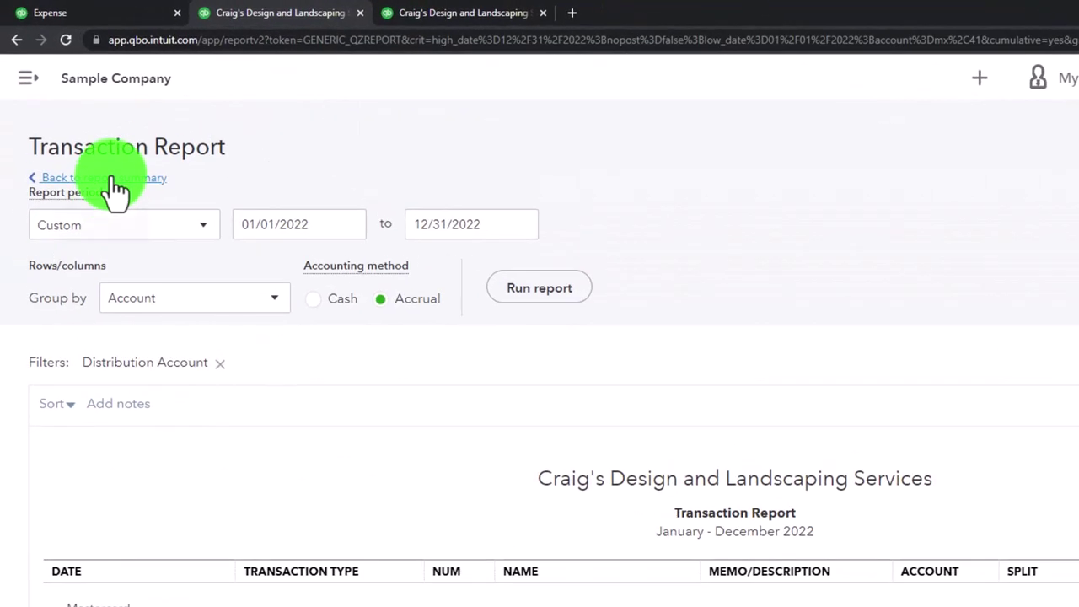
{"action": "left_click", "coordinate": [105, 172]}
{"action": "scroll", "coordinate": [607, 203], "scroll_direction": "up", "scroll_amount": 3}
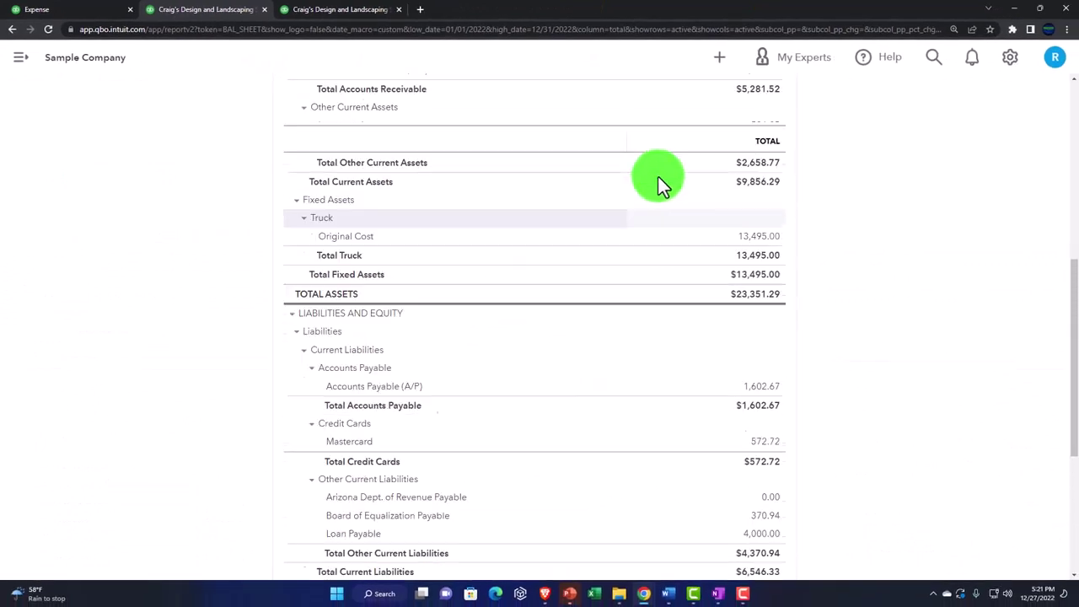
{"action": "scroll", "coordinate": [660, 181], "scroll_direction": "up", "scroll_amount": 5}
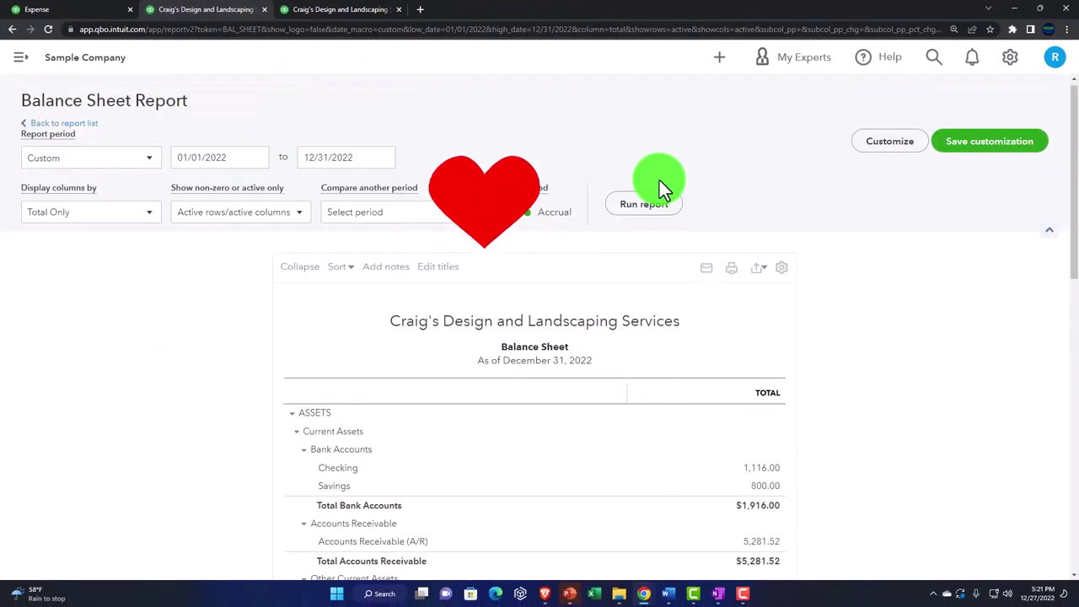
{"action": "left_click", "coordinate": [668, 218]}
Open the transactions behind the Mastercard balance, compare their transaction types including the new Bob's Burger Joint expense, and return to the Balance Sheet
{"action": "scroll", "coordinate": [209, 382], "scroll_direction": "down", "scroll_amount": 2}
{"action": "scroll", "coordinate": [208, 382], "scroll_direction": "down", "scroll_amount": 5}
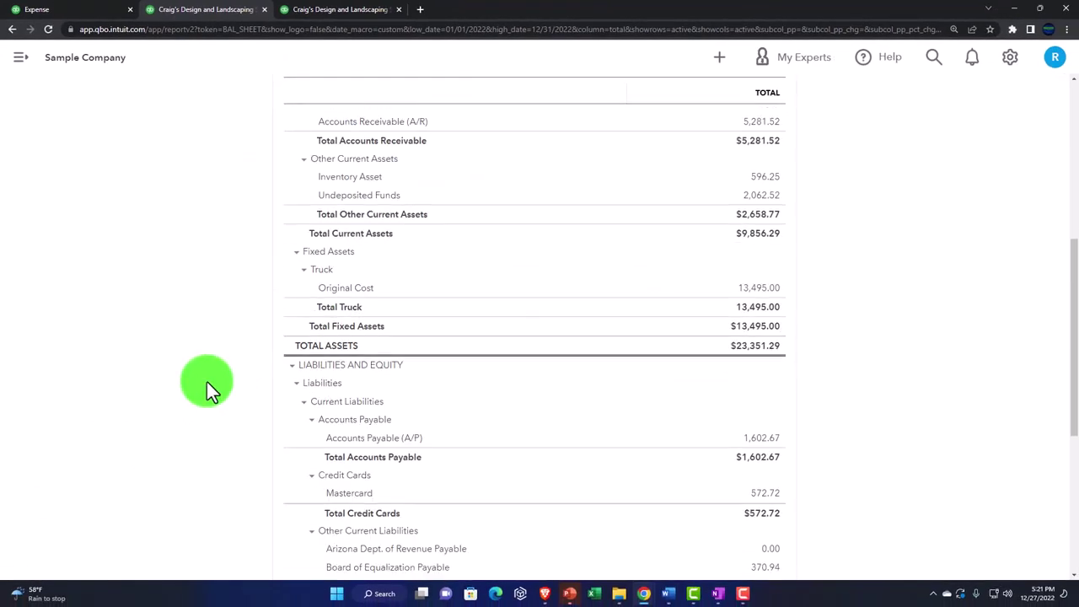
{"action": "key", "text": "ctrl+plus"}
{"action": "scroll", "coordinate": [208, 382], "scroll_direction": "down", "scroll_amount": 2}
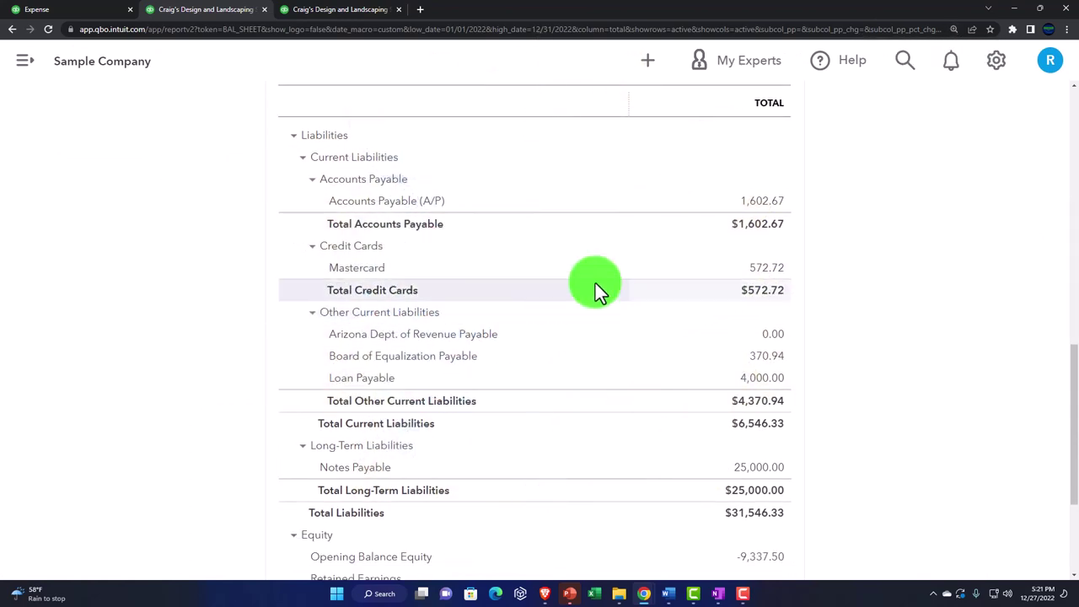
{"action": "left_click", "coordinate": [748, 269]}
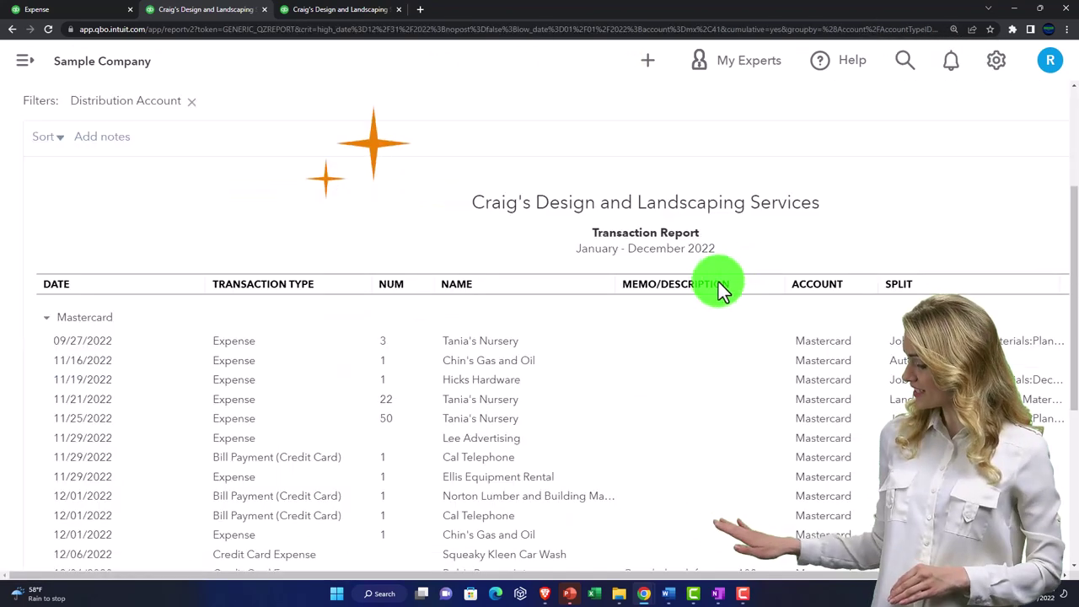
{"action": "scroll", "coordinate": [558, 346], "scroll_direction": "down", "scroll_amount": 5}
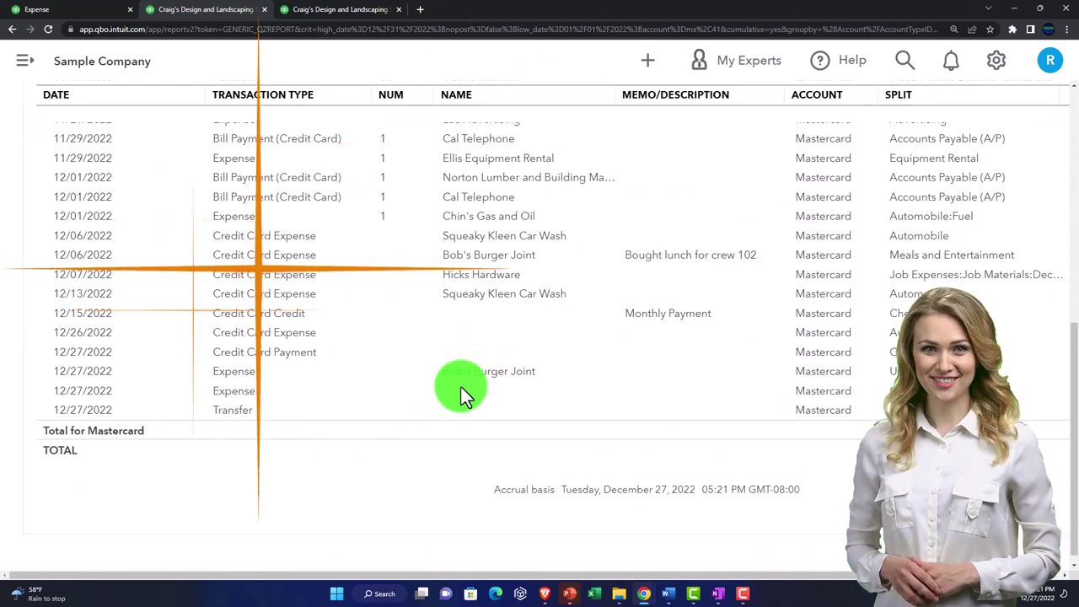
{"action": "key", "text": "ctrl+minus"}
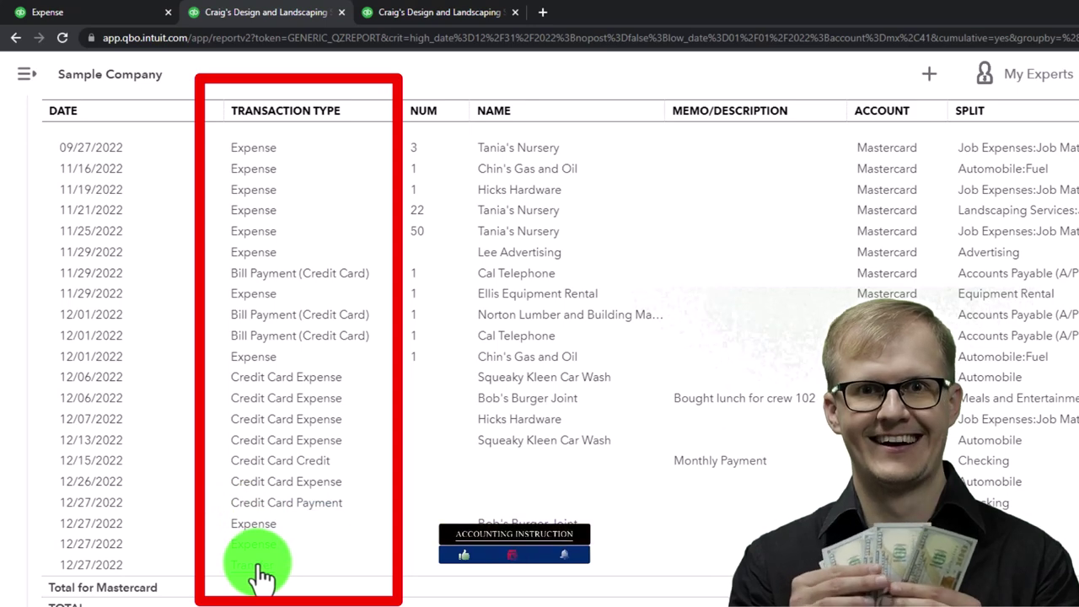
{"action": "scroll", "coordinate": [261, 582], "scroll_direction": "down", "scroll_amount": 1}
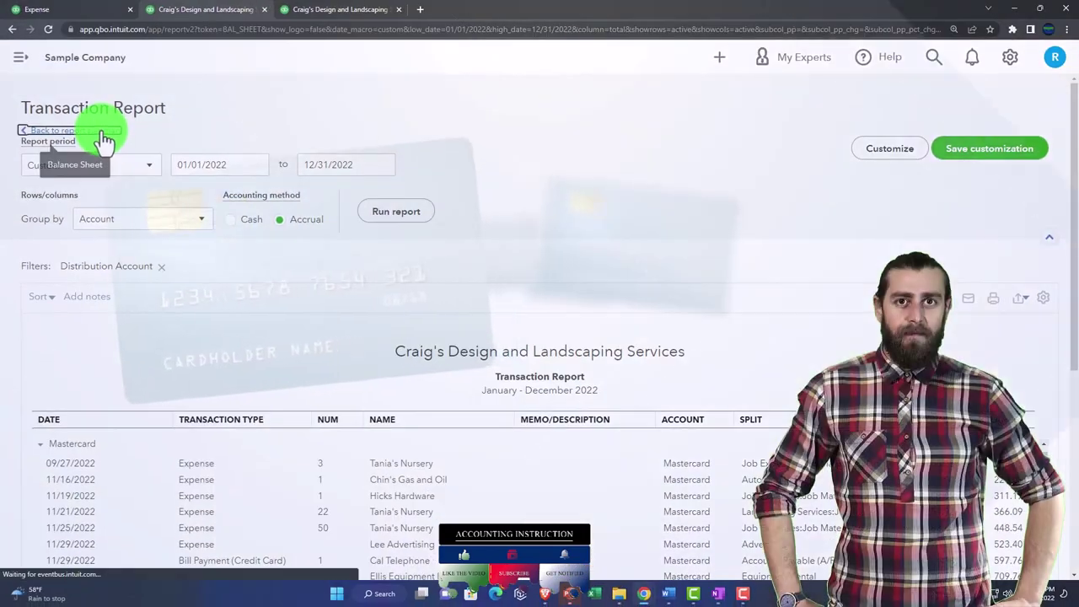
{"action": "left_click", "coordinate": [102, 135]}
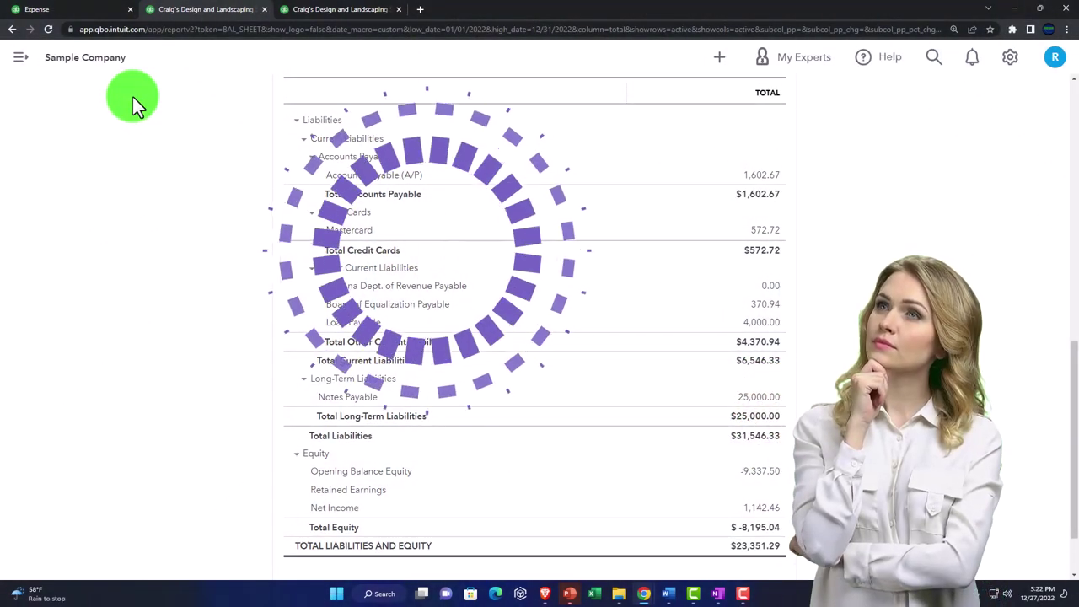
Start a new credit card credit for the Mastercard account
{"action": "left_click", "coordinate": [88, 12]}
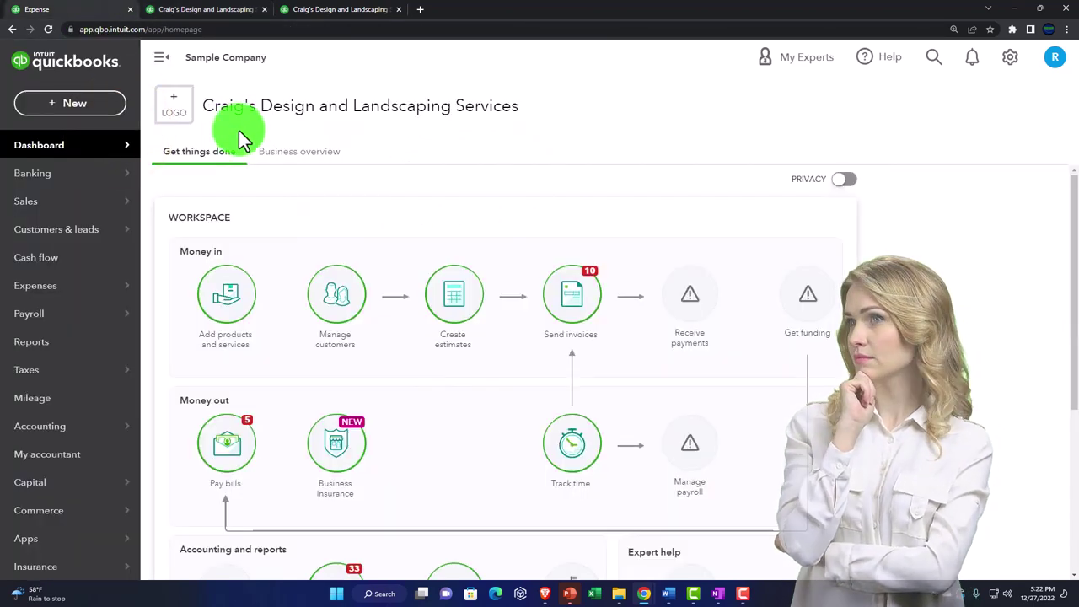
{"action": "left_click", "coordinate": [85, 110]}
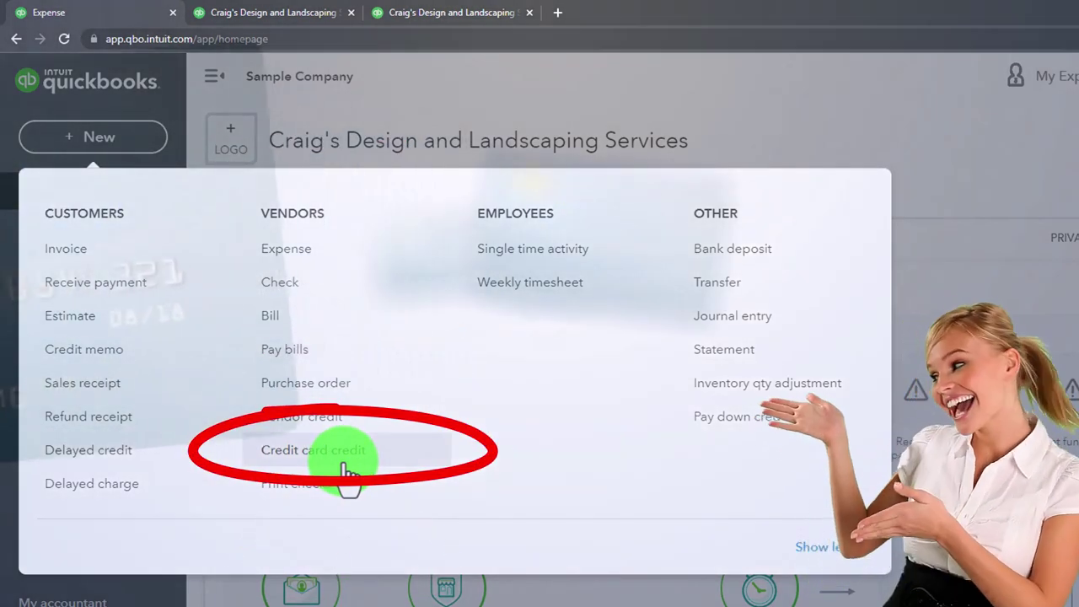
{"action": "left_click", "coordinate": [348, 468]}
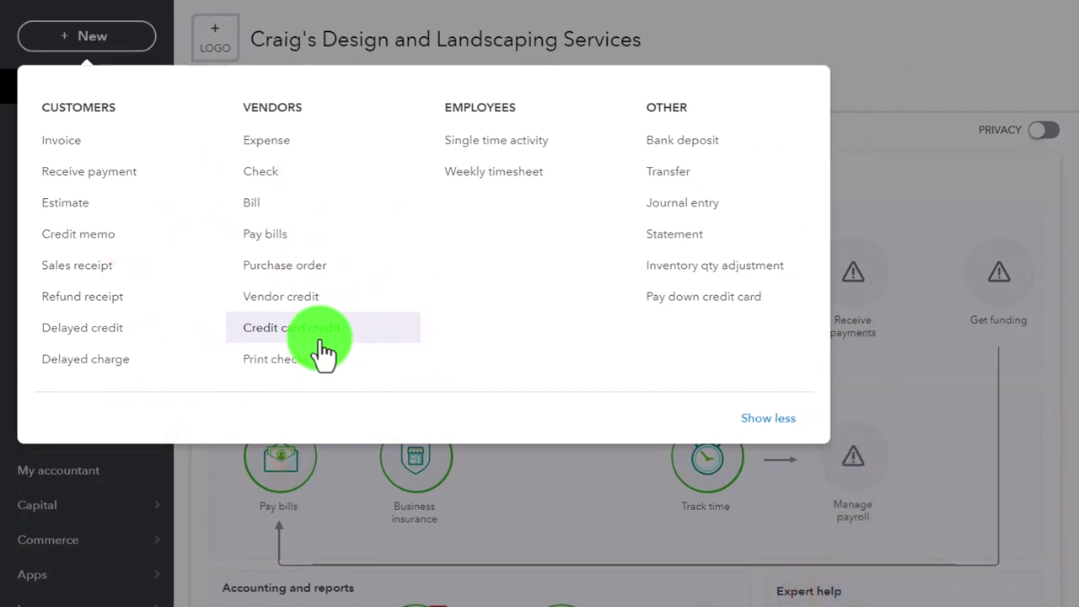
{"action": "left_click", "coordinate": [323, 350]}
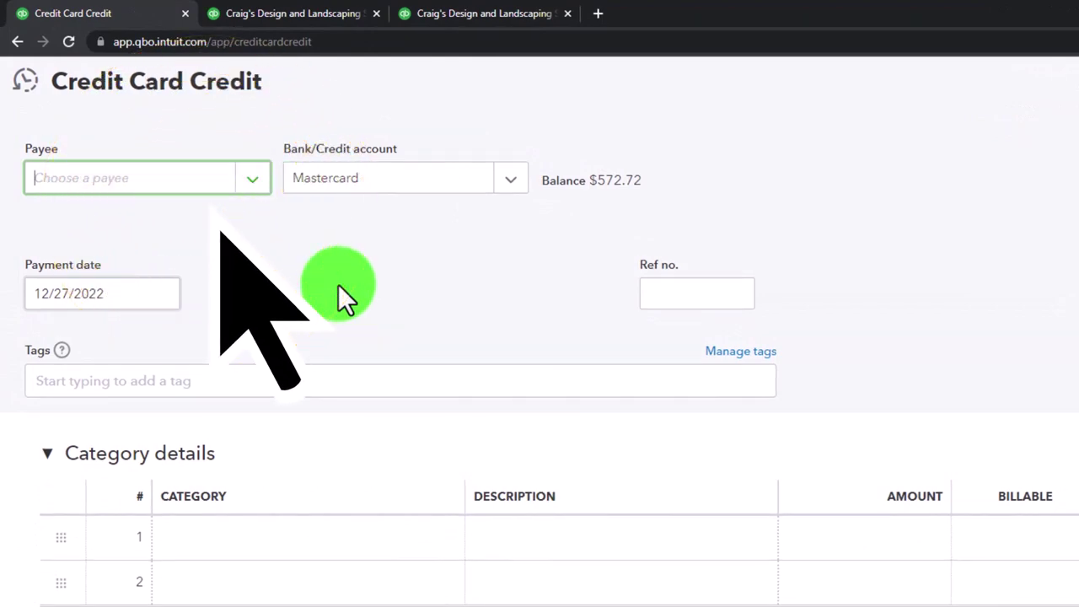
Set the category of the credit card credit's first line to Bank Charges, leaving the payee and reference number blank
{"action": "key", "text": "Tab"}
{"action": "key", "text": "Tab"}
{"action": "key", "text": "Tab"}
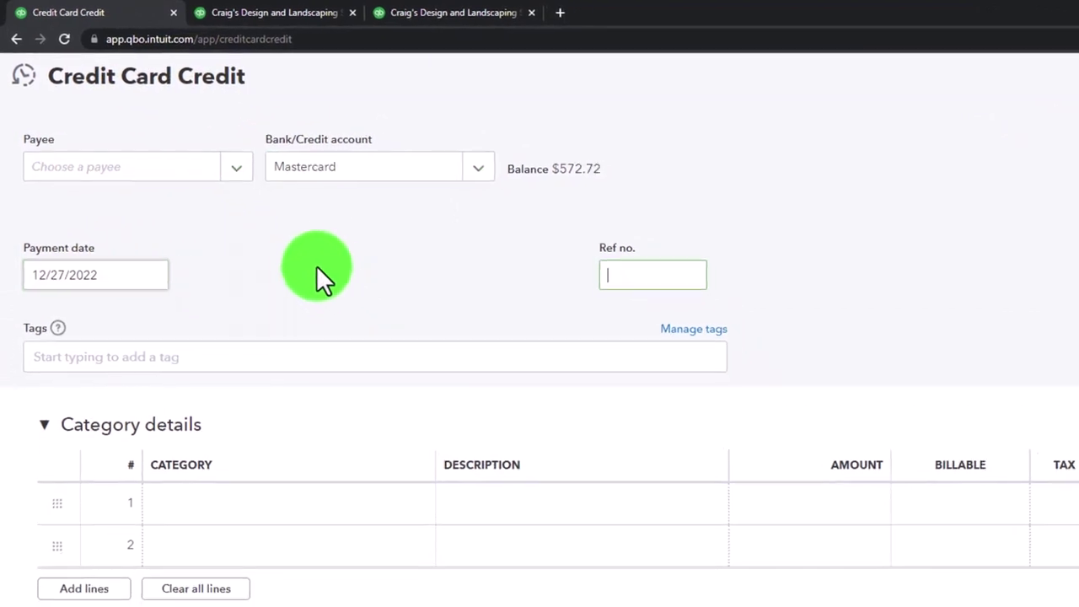
{"action": "key", "text": "Tab"}
{"action": "key", "text": "Tab"}
{"action": "key", "text": "Tab"}
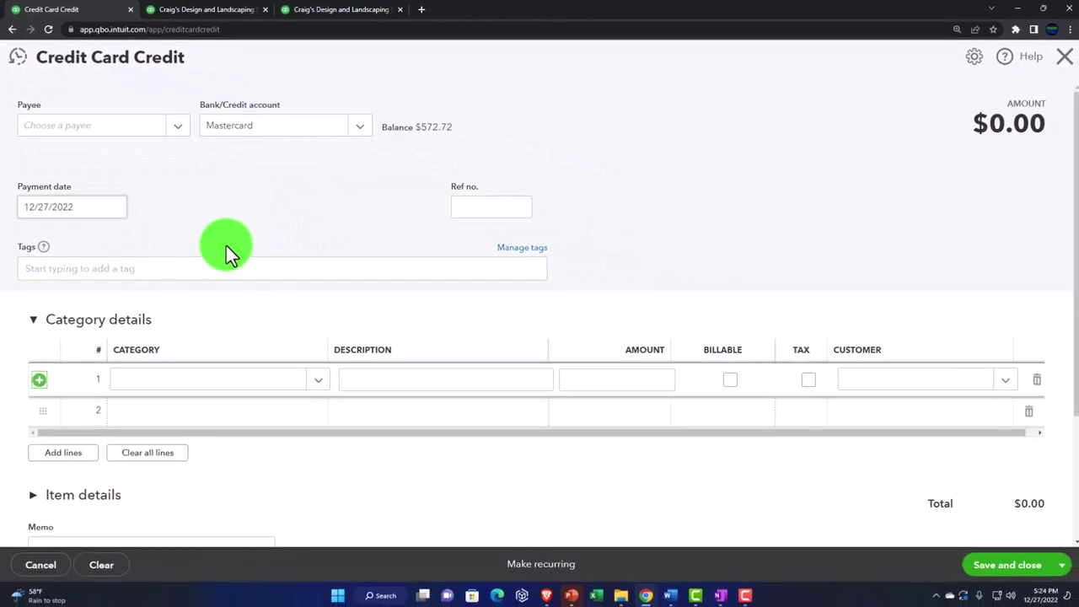
{"action": "left_click", "coordinate": [163, 387]}
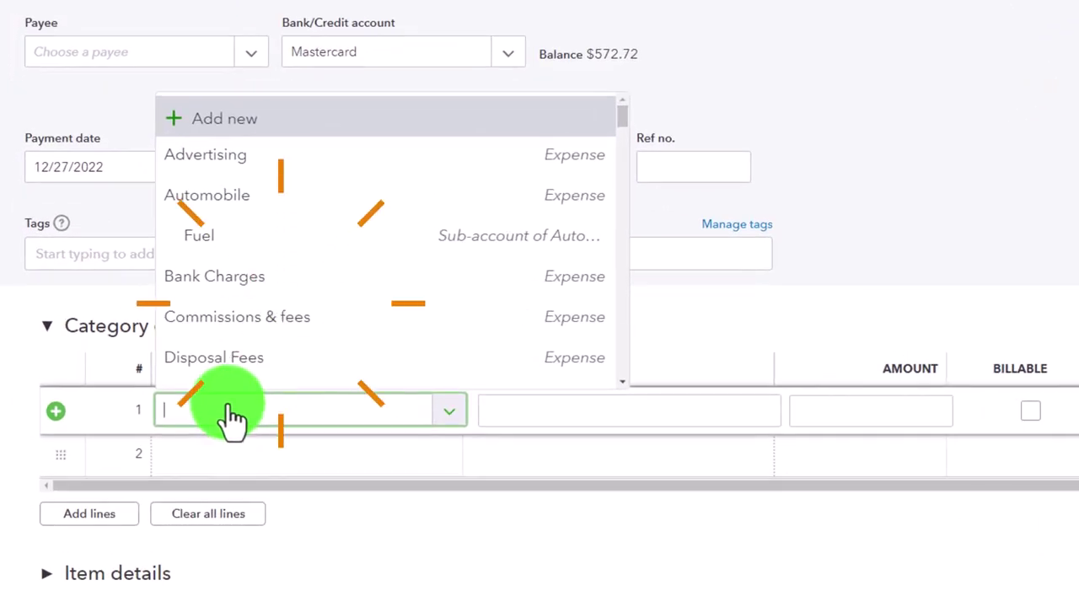
{"action": "type", "text": "ba"}
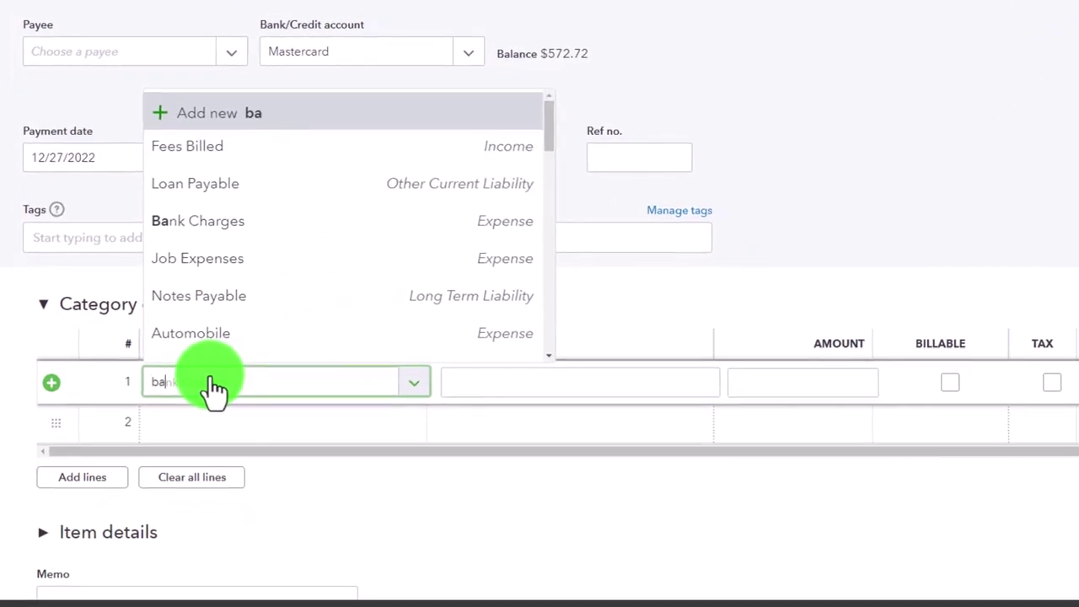
{"action": "left_click", "coordinate": [224, 455]}
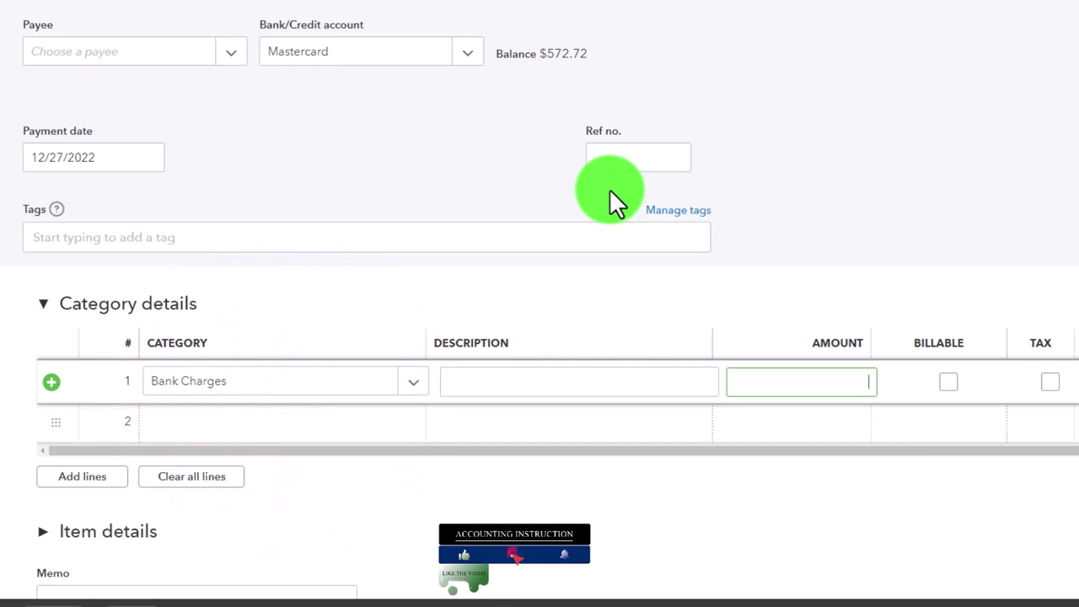
Enter 25 as the amount of the Bank Charges line, then save and close the credit card credit
{"action": "type", "text": "25"}
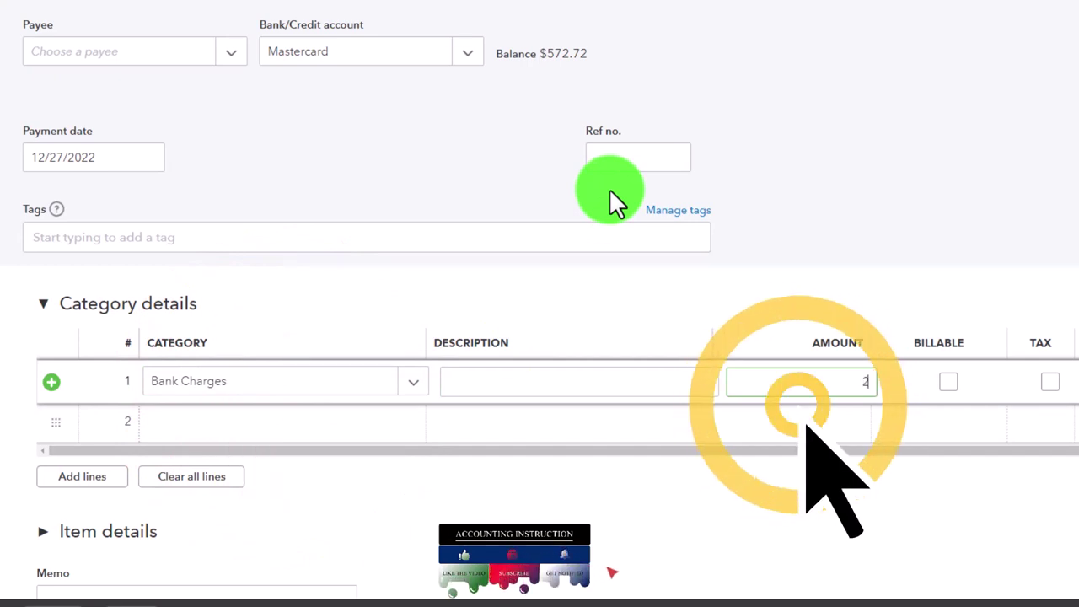
{"action": "left_click", "coordinate": [807, 426]}
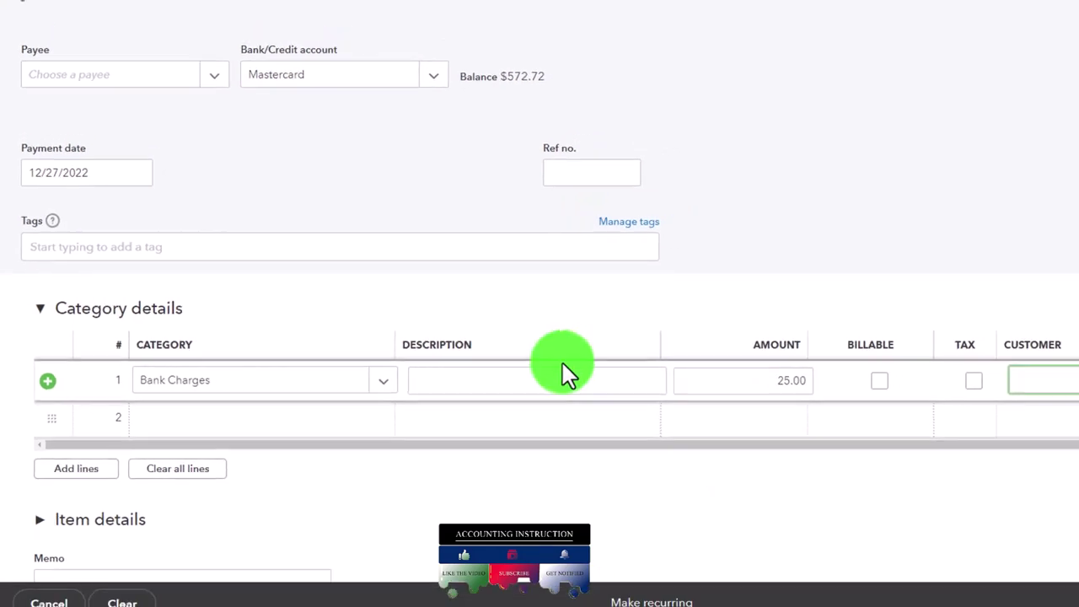
{"action": "left_click", "coordinate": [1075, 585]}
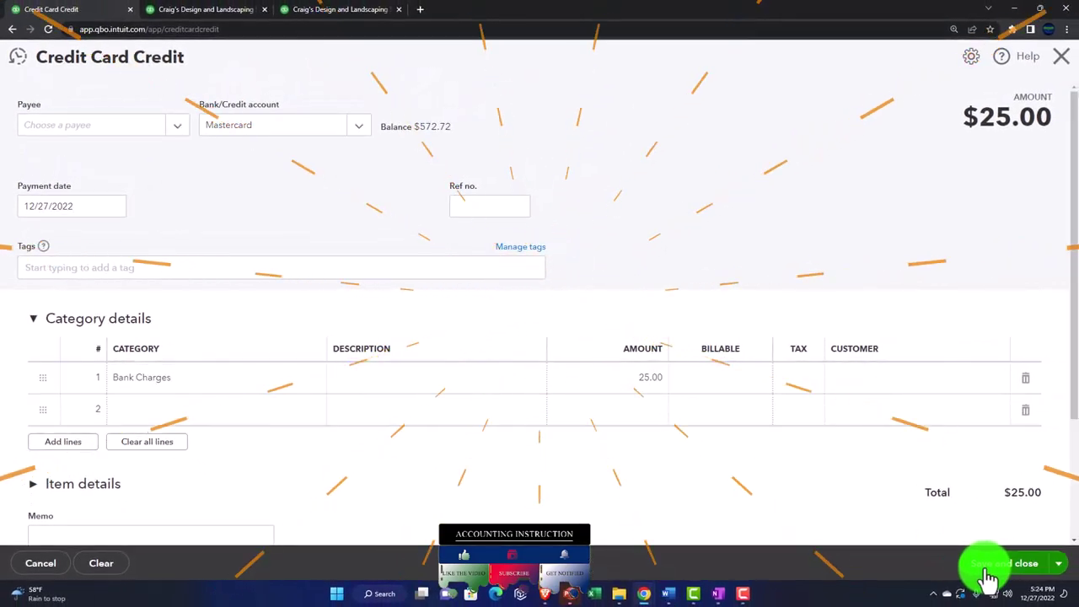
Rerun the 2022 Balance Sheet and open the transactions behind the Mastercard balance
{"action": "left_click", "coordinate": [199, 14]}
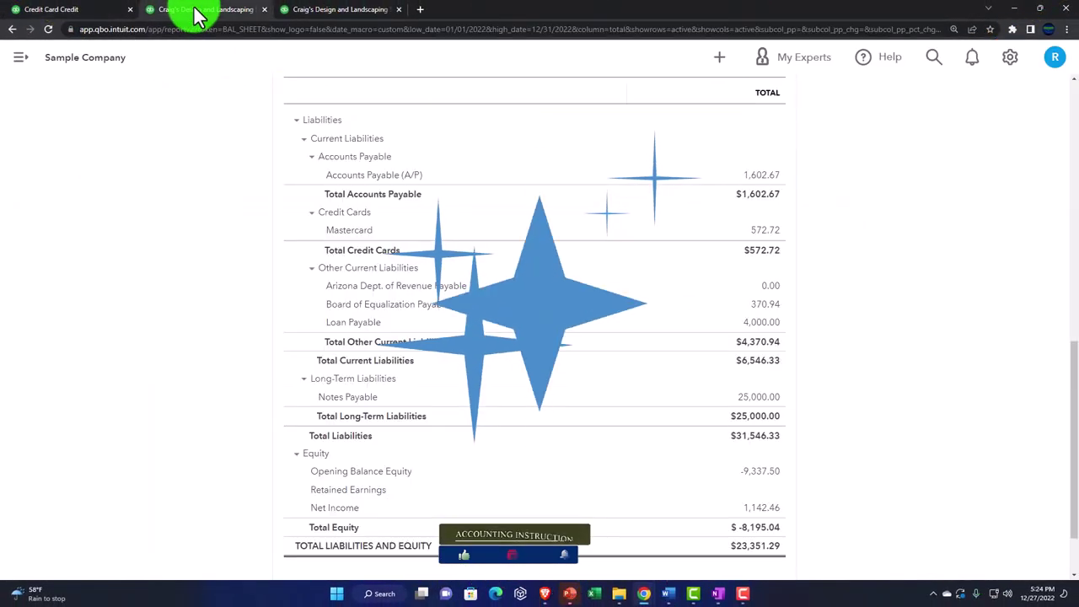
{"action": "scroll", "coordinate": [202, 291], "scroll_direction": "up", "scroll_amount": 10}
{"action": "scroll", "coordinate": [337, 305], "scroll_direction": "up", "scroll_amount": 1}
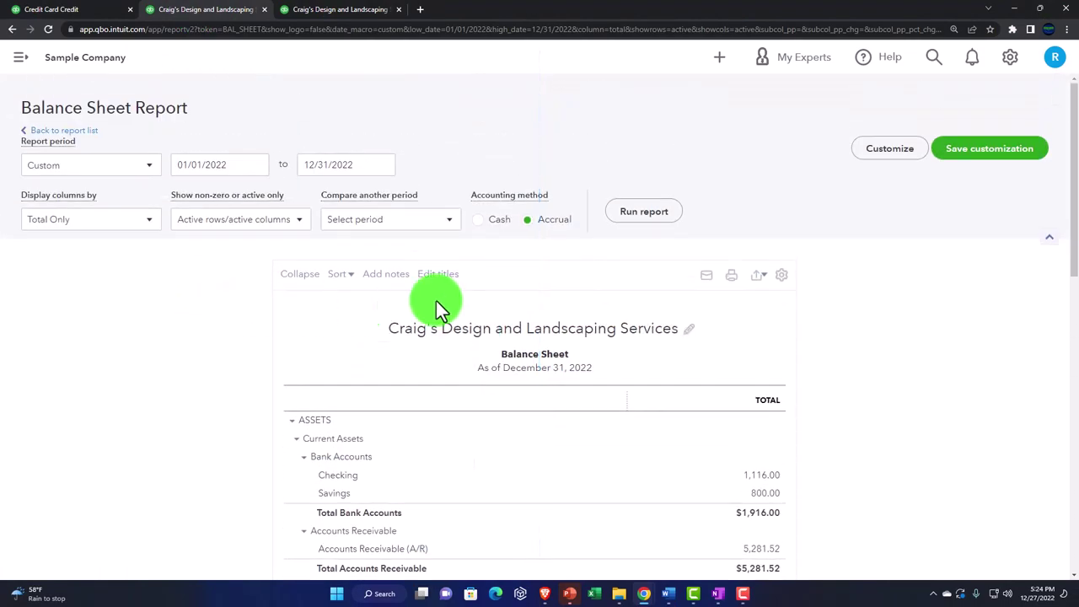
{"action": "left_click", "coordinate": [624, 215]}
{"action": "scroll", "coordinate": [186, 362], "scroll_direction": "down", "scroll_amount": 5}
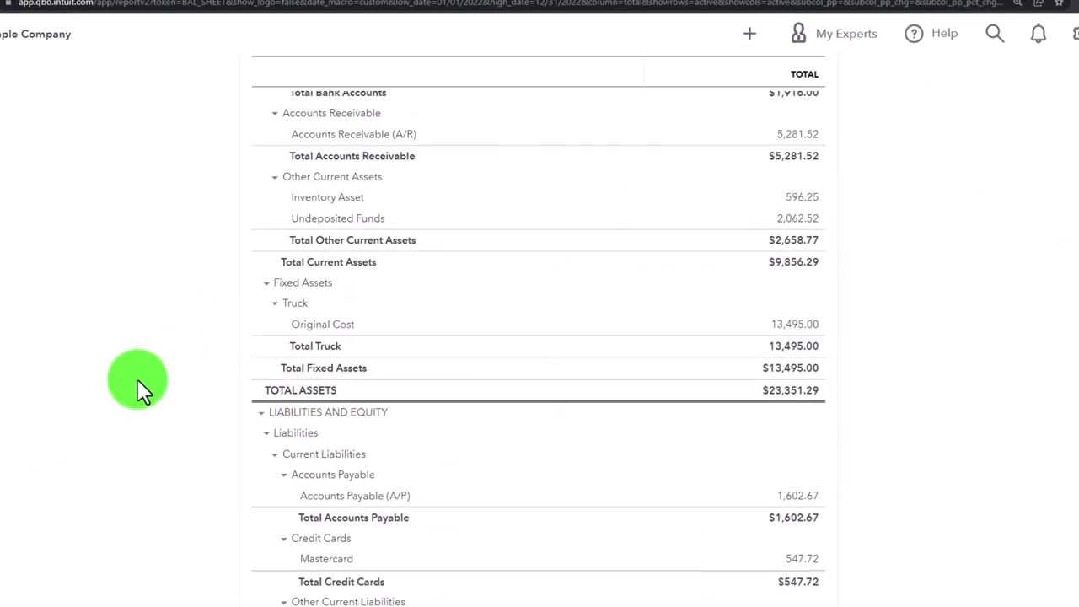
{"action": "scroll", "coordinate": [6, 455], "scroll_direction": "down", "scroll_amount": 2}
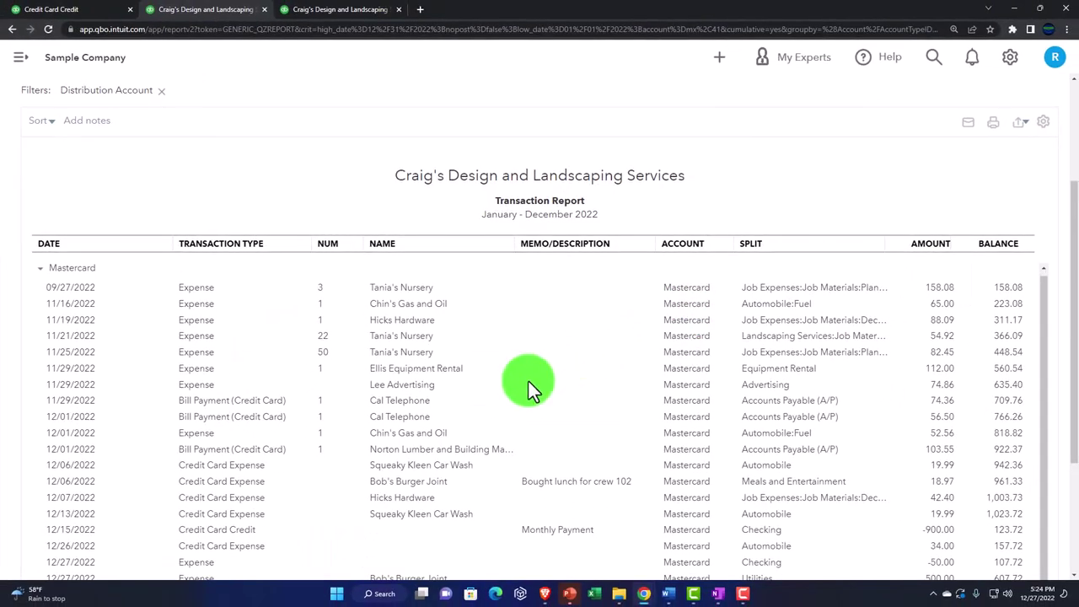
Review the Mastercard transactions in the Transaction Report and return to the Balance Sheet summary
{"action": "scroll", "coordinate": [527, 381], "scroll_direction": "down", "scroll_amount": 3}
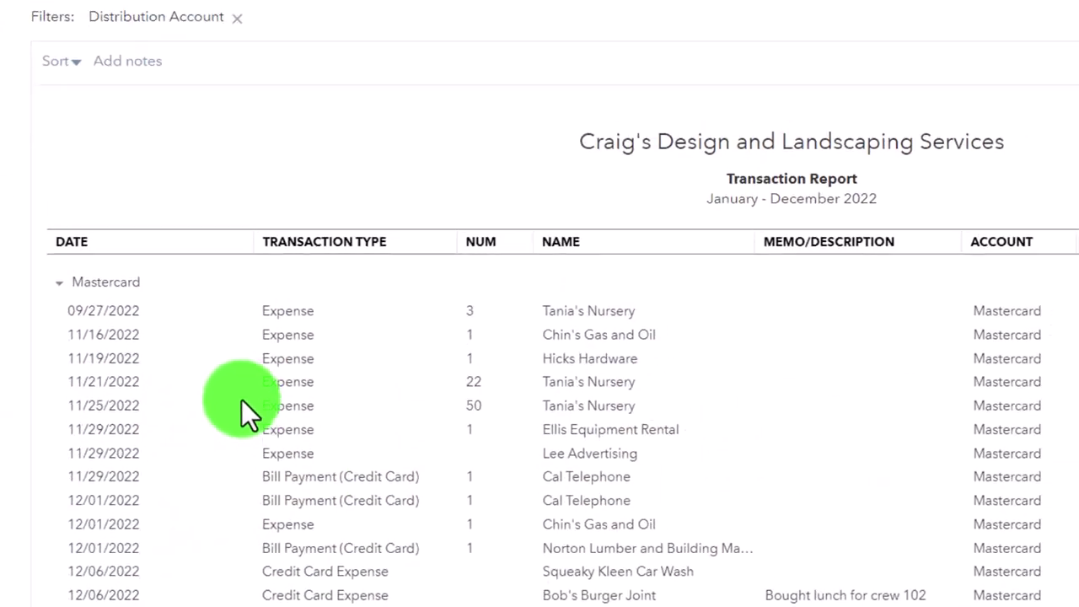
{"action": "left_click", "coordinate": [118, 140]}
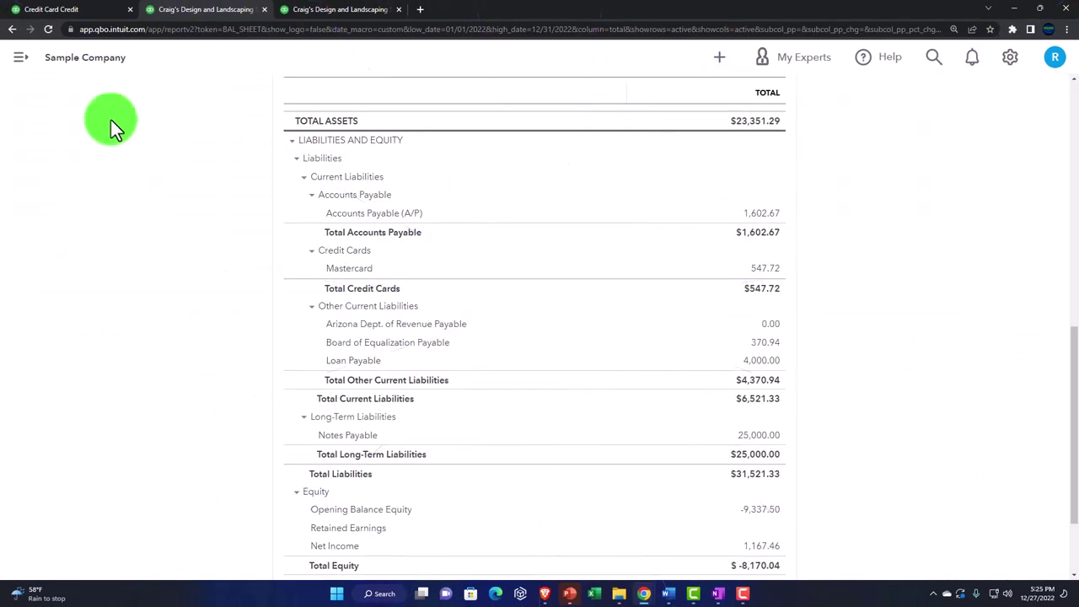
Show the Banking page with the bank feed accounts and dismiss the bank connection pop-up
{"action": "left_click", "coordinate": [84, 10]}
{"action": "left_click", "coordinate": [42, 179]}
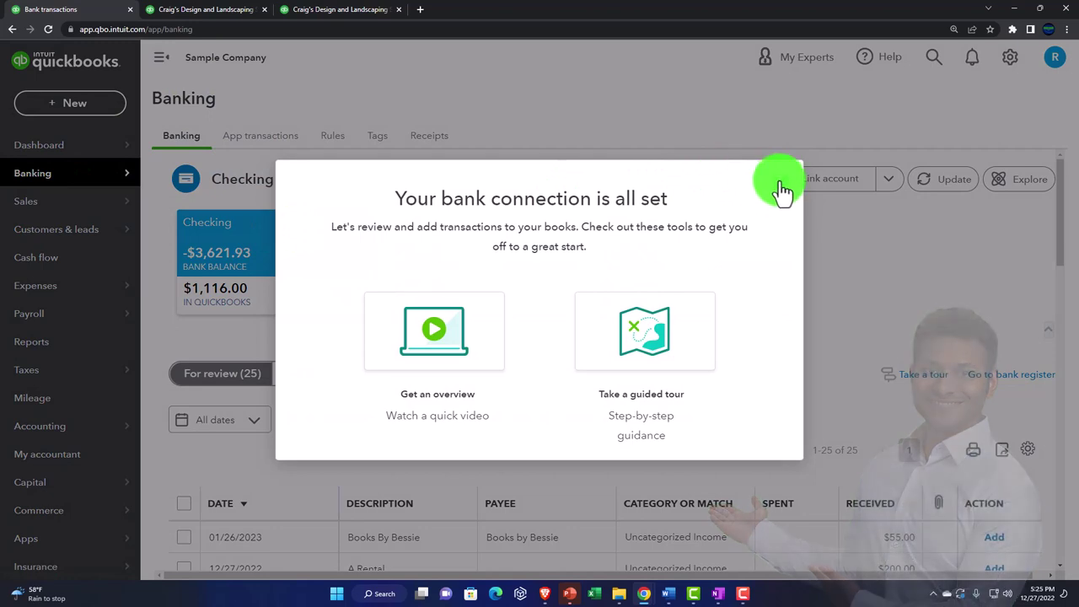
{"action": "left_click", "coordinate": [780, 183]}
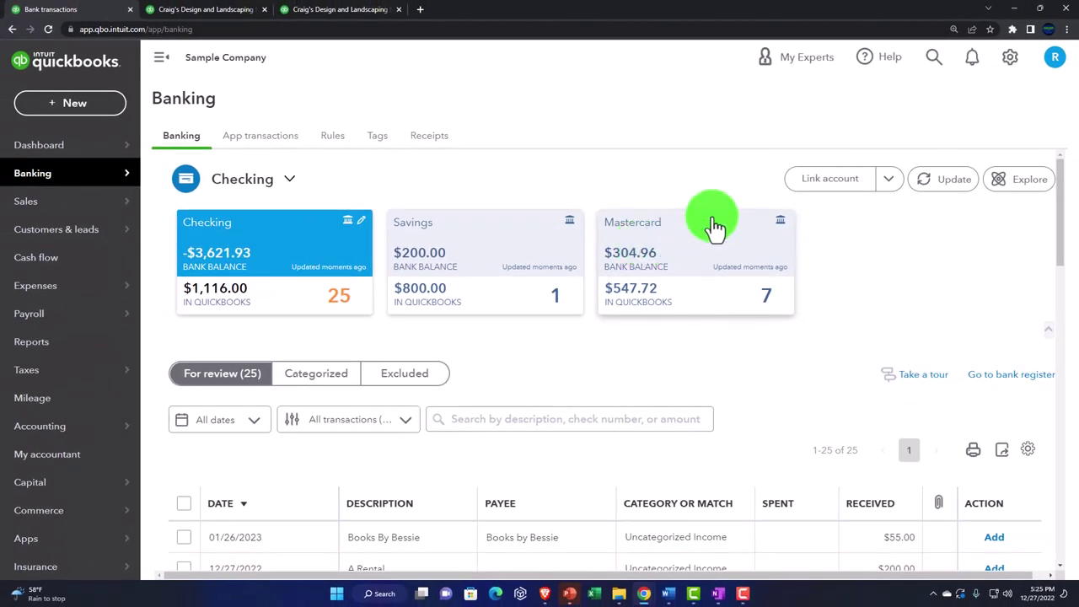
Switch the company from Accountant view to Business view and show the Get things done page
{"action": "left_click", "coordinate": [1010, 56]}
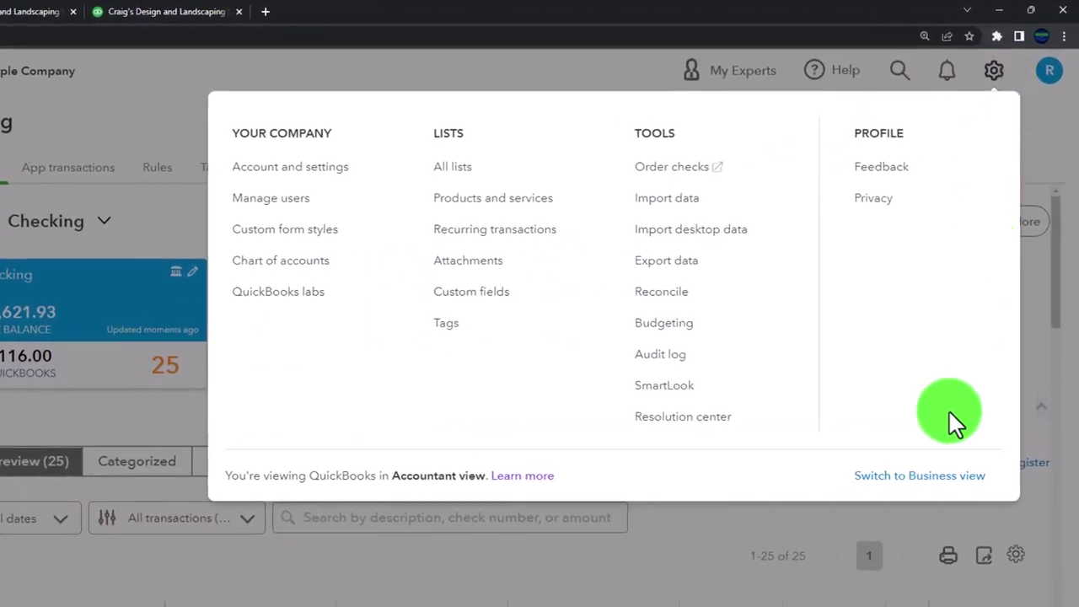
{"action": "left_click", "coordinate": [930, 477]}
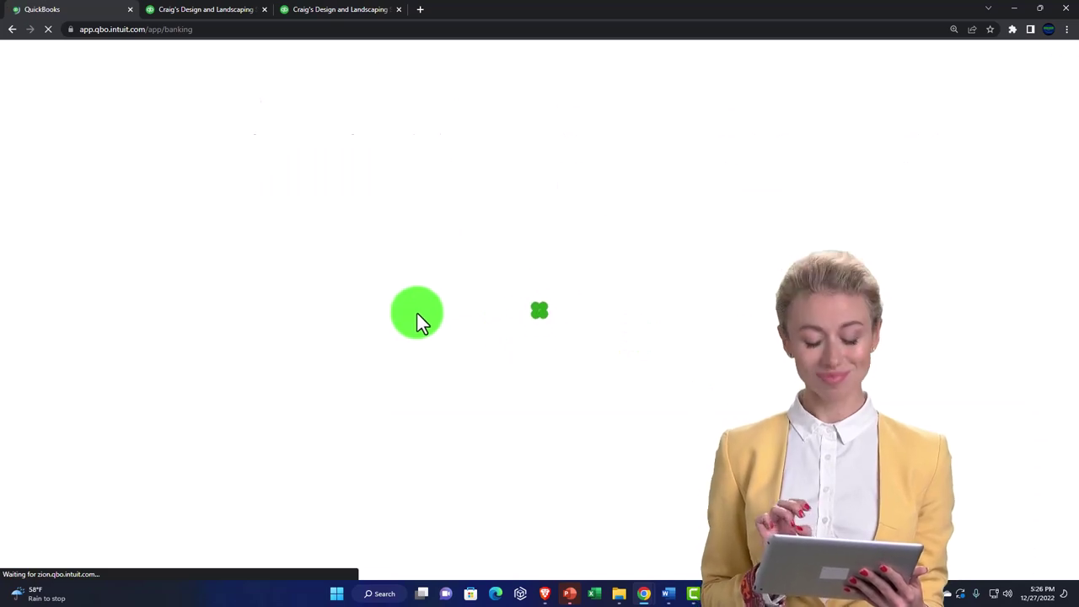
{"action": "mouse_move", "coordinate": [23, 168]}
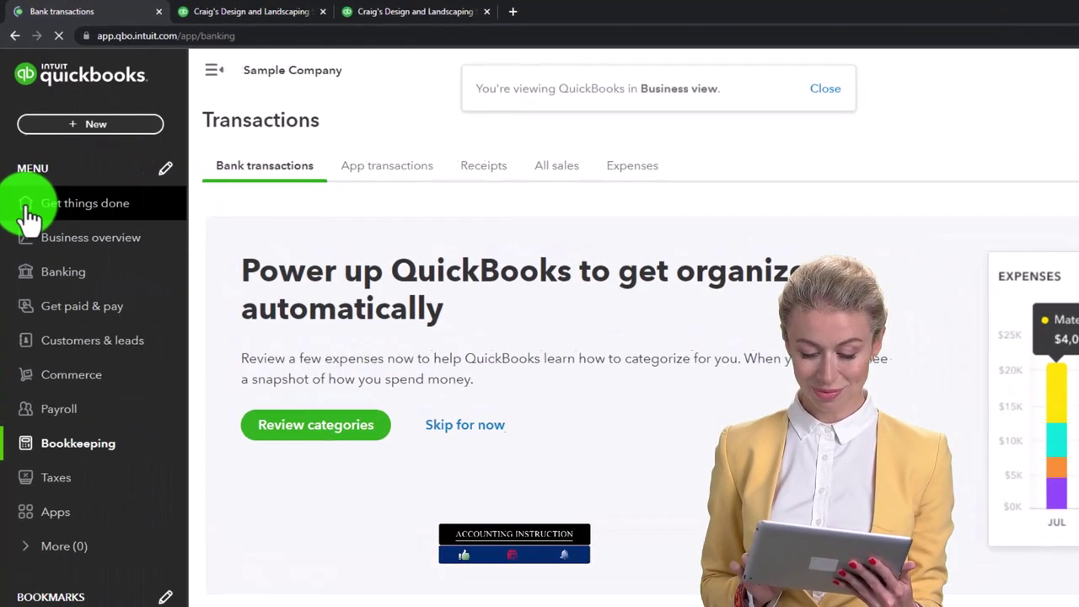
{"action": "left_click", "coordinate": [30, 215]}
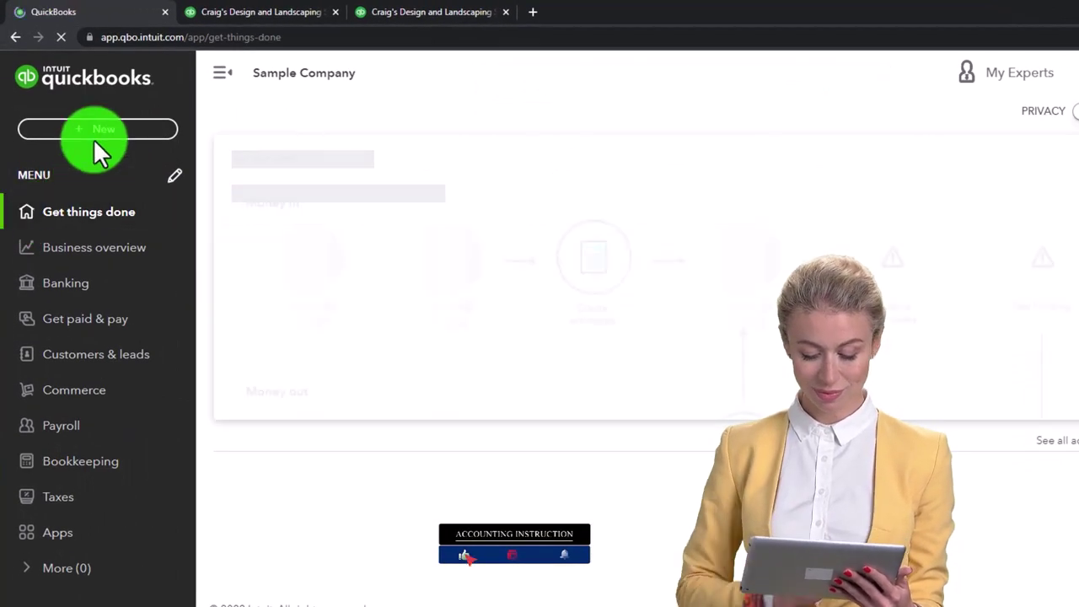
Look over the forms offered for new transactions in Business view, including Pay down credit card, and close the list
{"action": "left_click", "coordinate": [94, 135]}
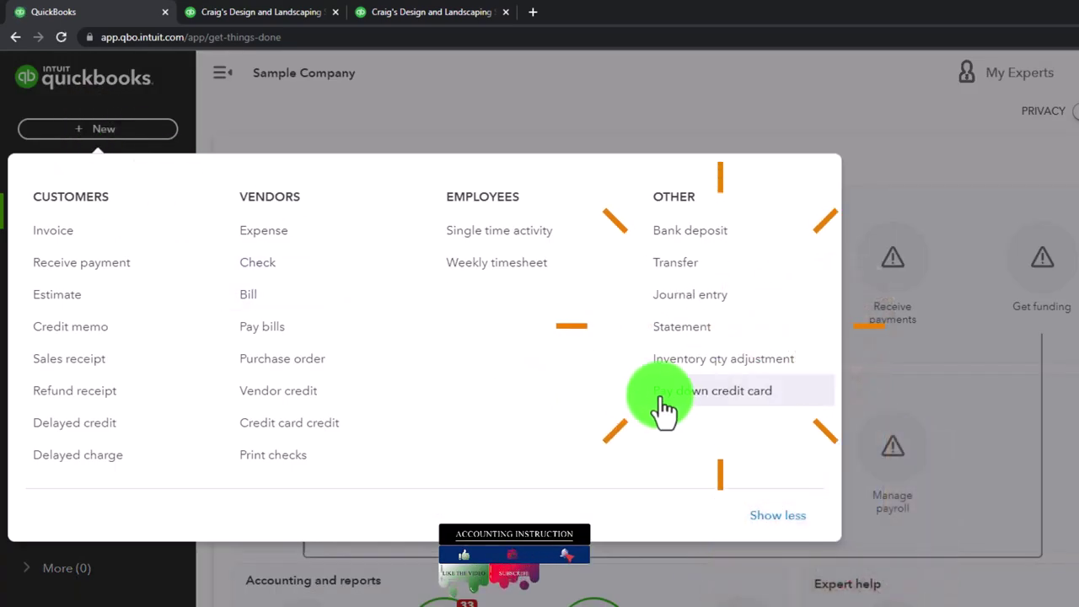
{"action": "left_click", "coordinate": [620, 101]}
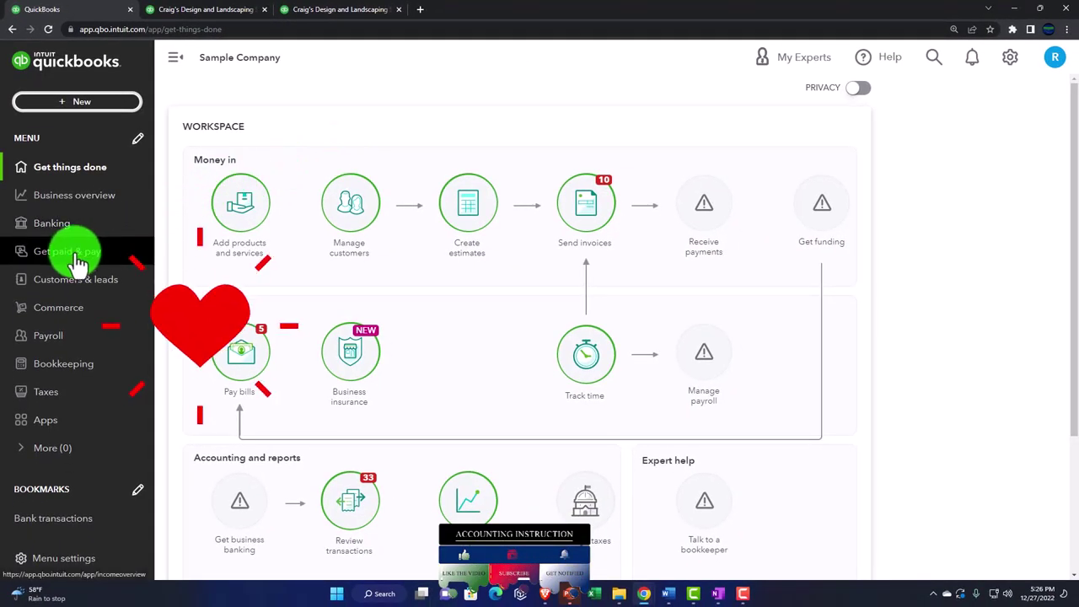
Look at the Customers list under Get paid & pay and the Reports page under Business overview
{"action": "left_click", "coordinate": [76, 262]}
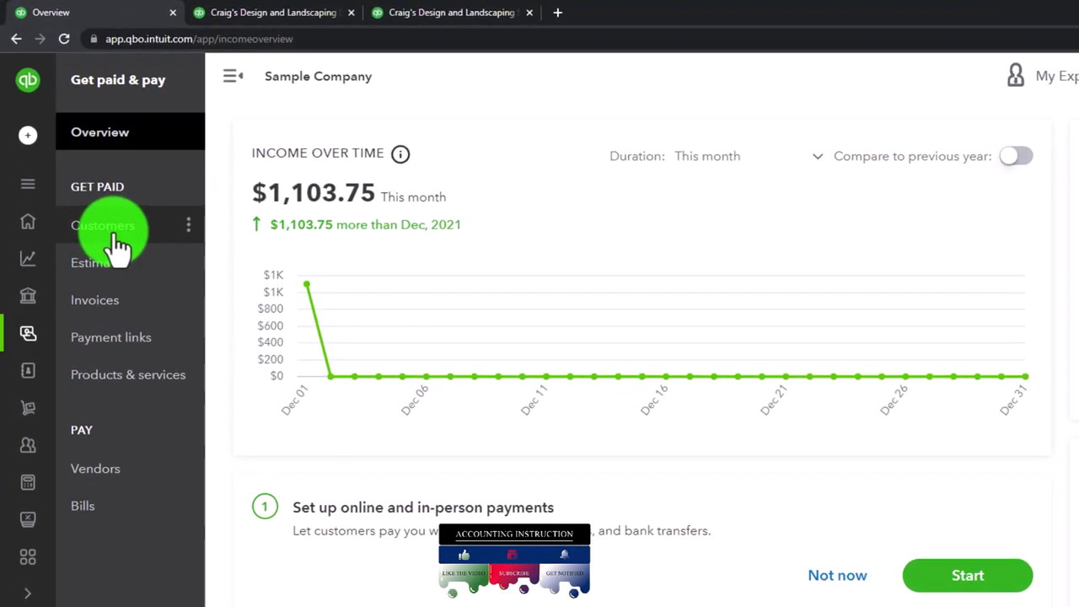
{"action": "left_click", "coordinate": [114, 236]}
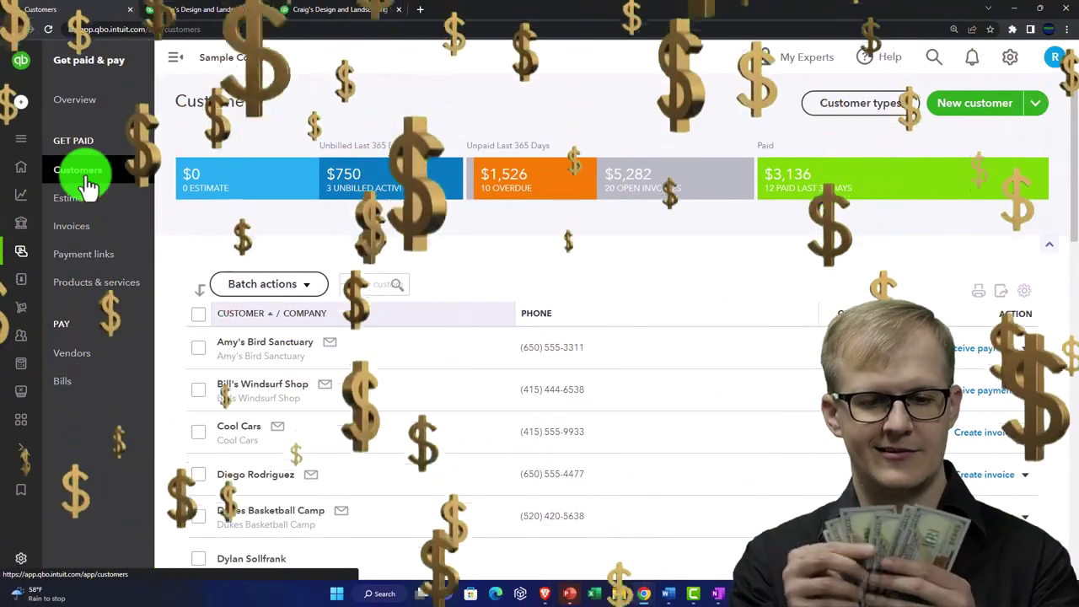
{"action": "mouse_move", "coordinate": [29, 193]}
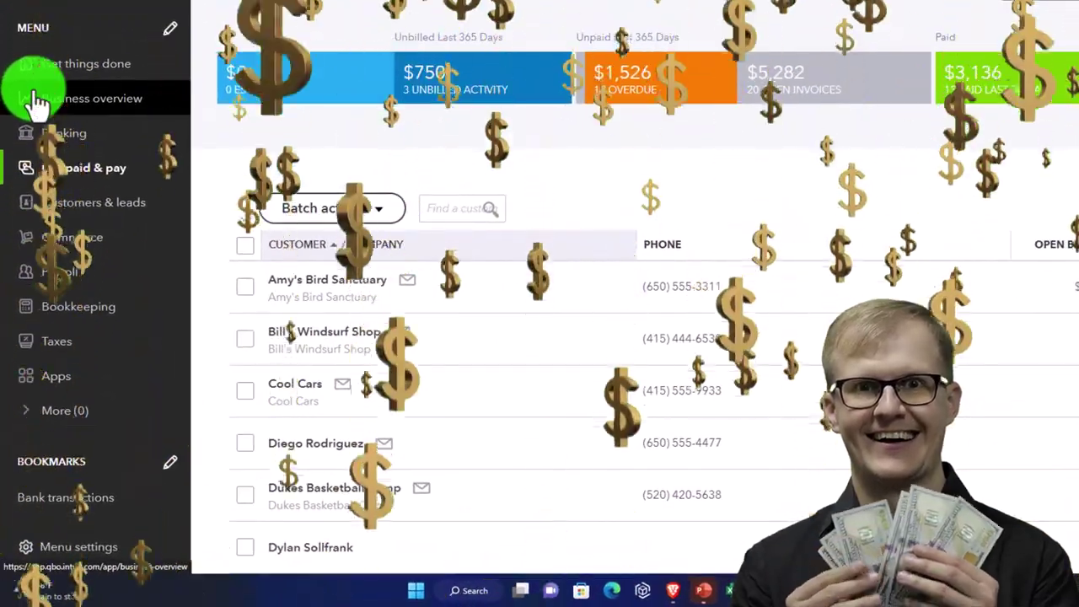
{"action": "left_click", "coordinate": [53, 100]}
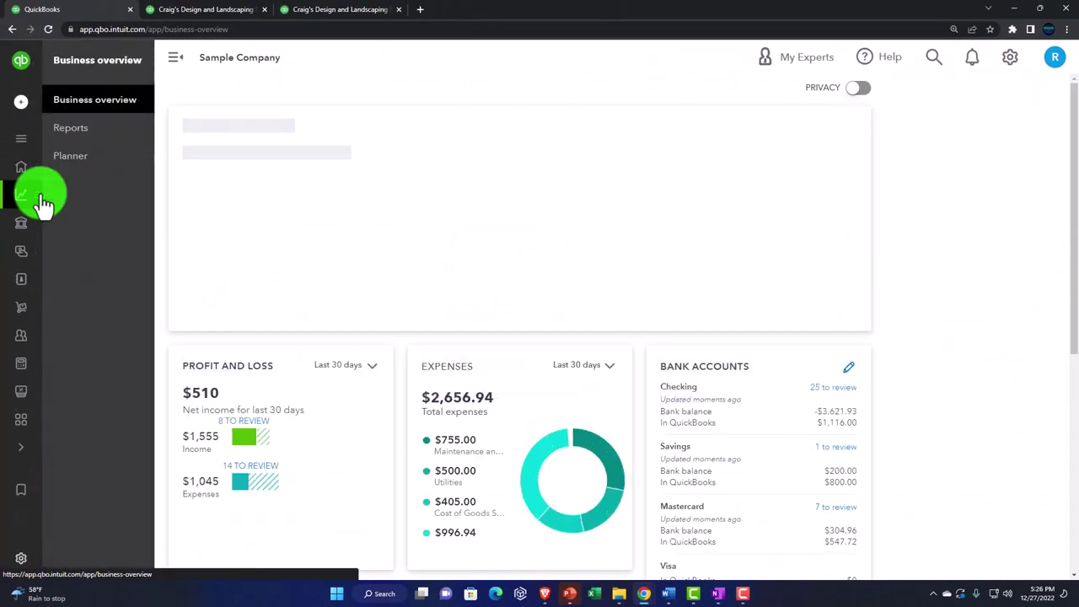
{"action": "left_click", "coordinate": [72, 131]}
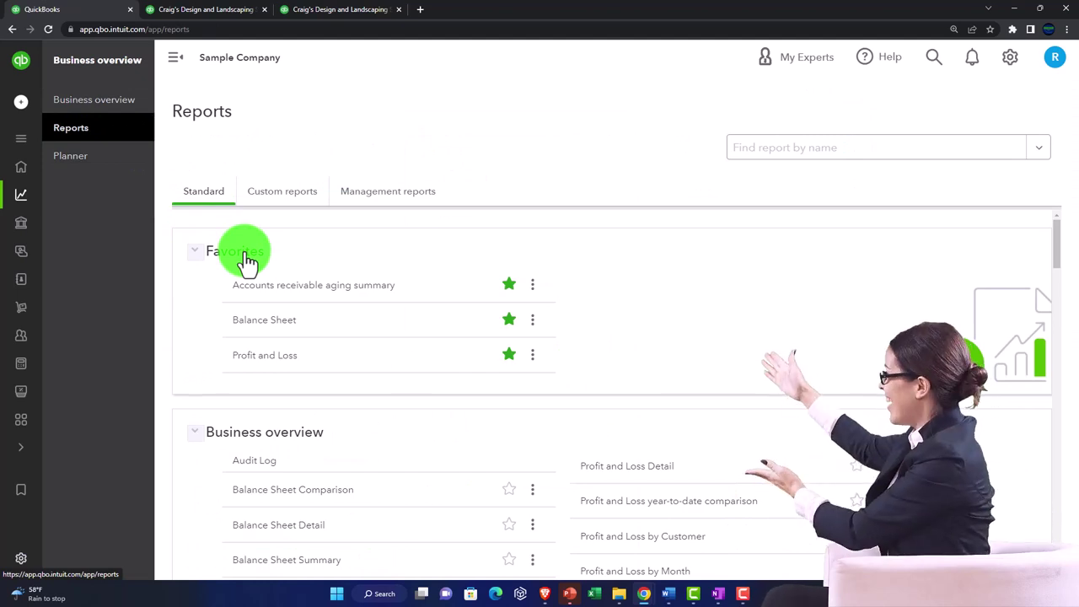
Show the bank transactions page in the Bookkeeping section of Business view
{"action": "mouse_move", "coordinate": [25, 211]}
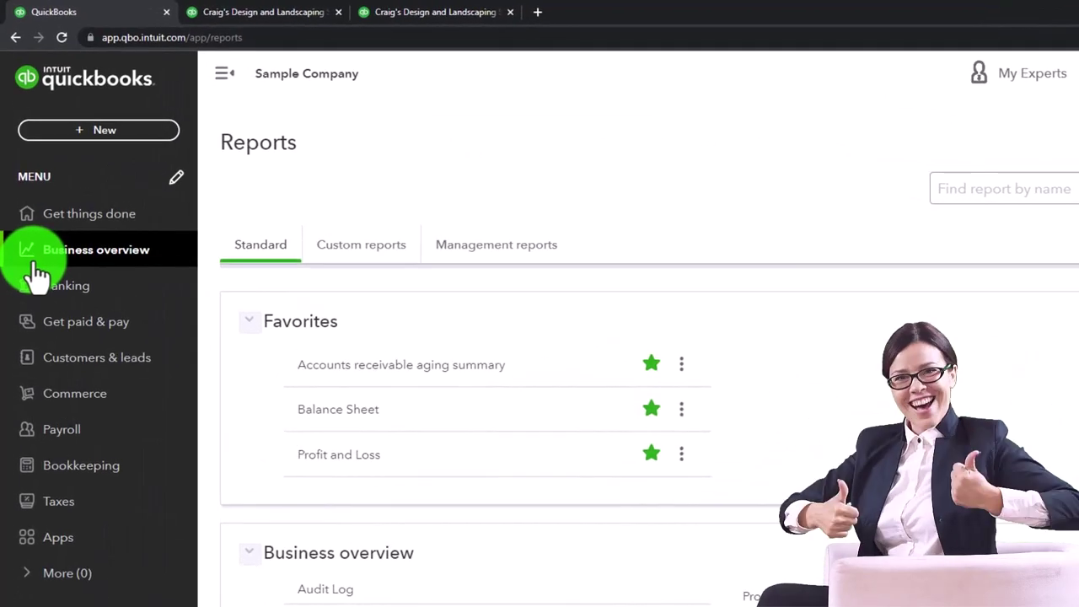
{"action": "left_click", "coordinate": [78, 462]}
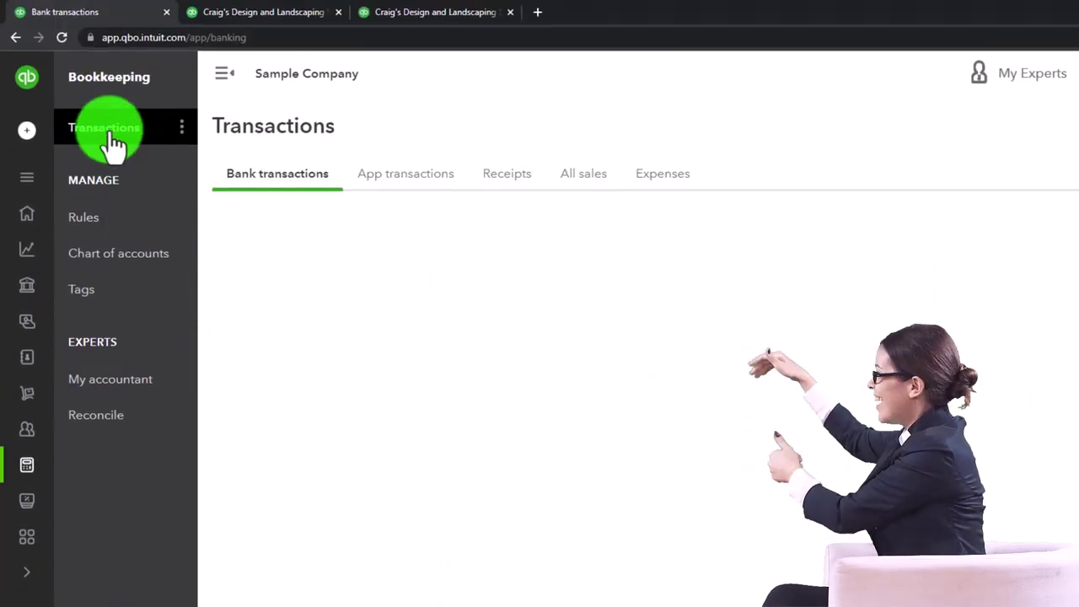
{"action": "left_click", "coordinate": [289, 177]}
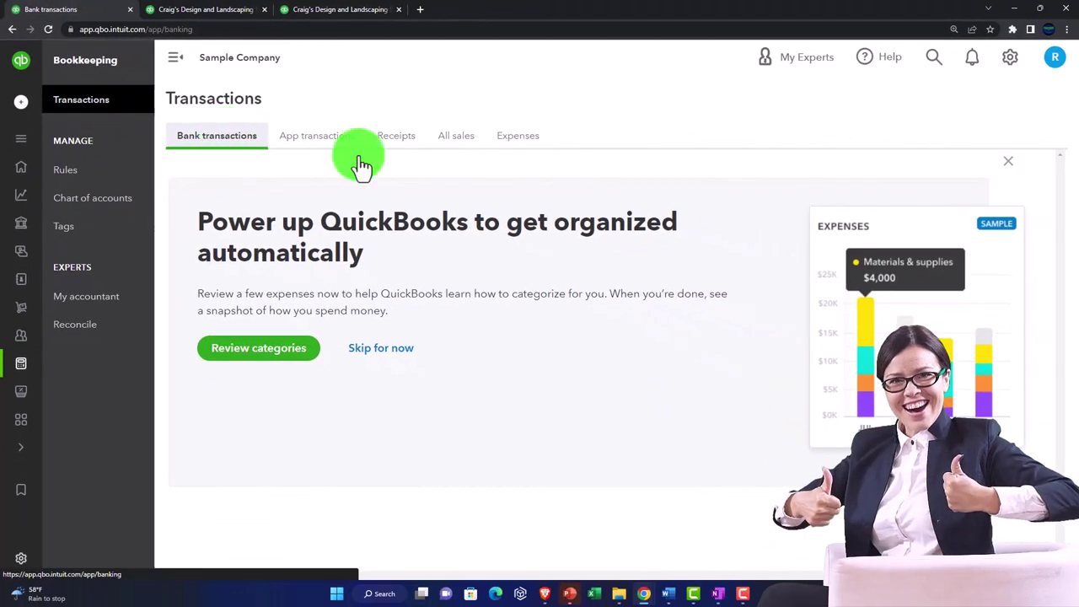